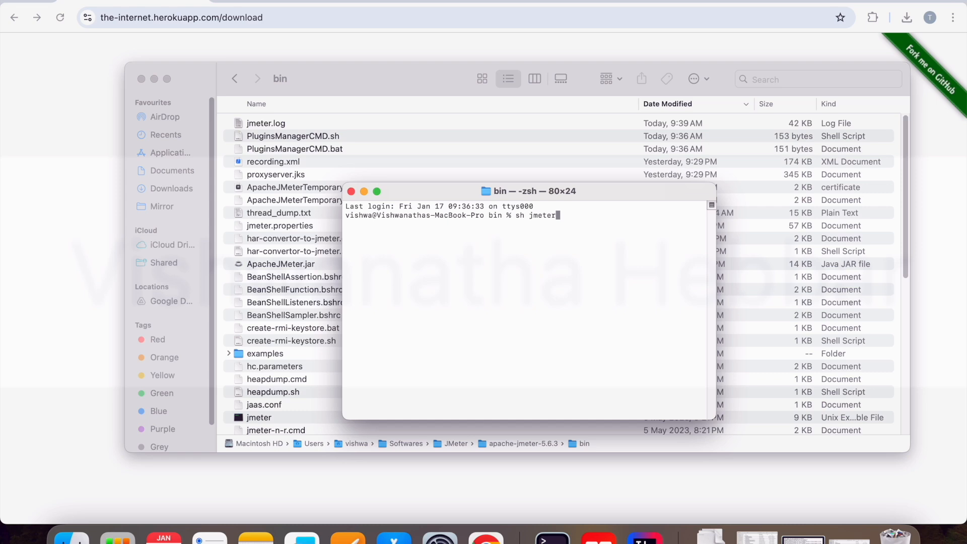
Launch JMeter from the terminal and create a test plan from the Recording template with its default parameters
key(Return)
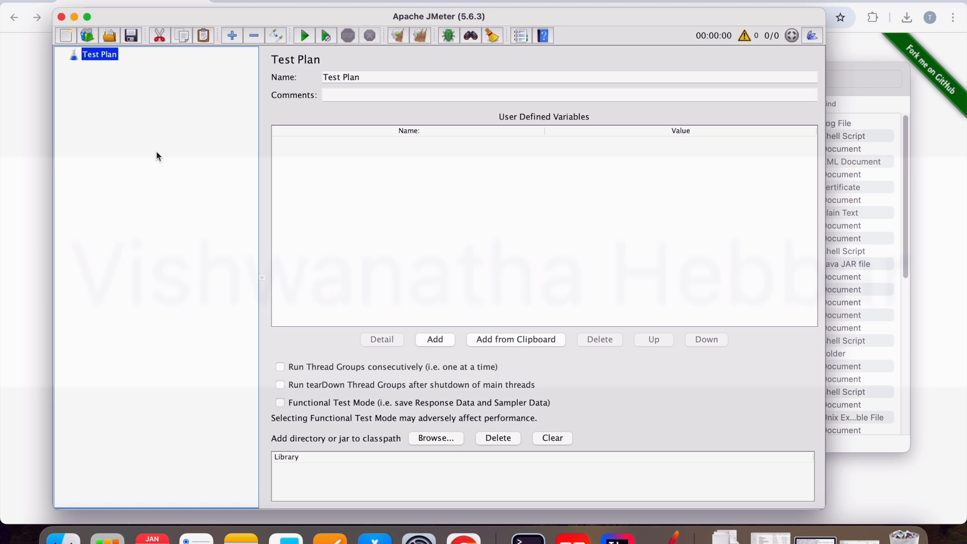
click(87, 35)
click(289, 140)
scroll(316, 211, down, 3)
scroll(316, 212, down, 2)
click(315, 221)
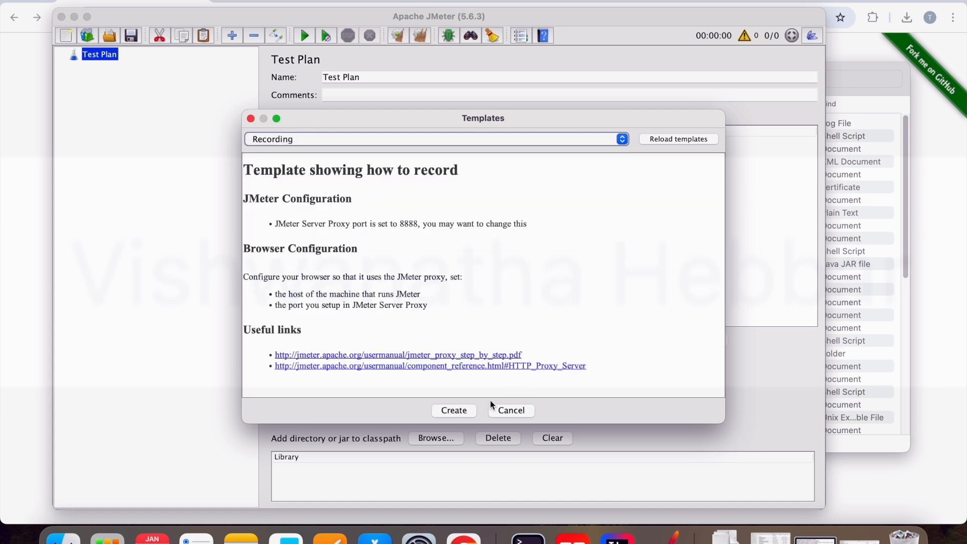
click(460, 411)
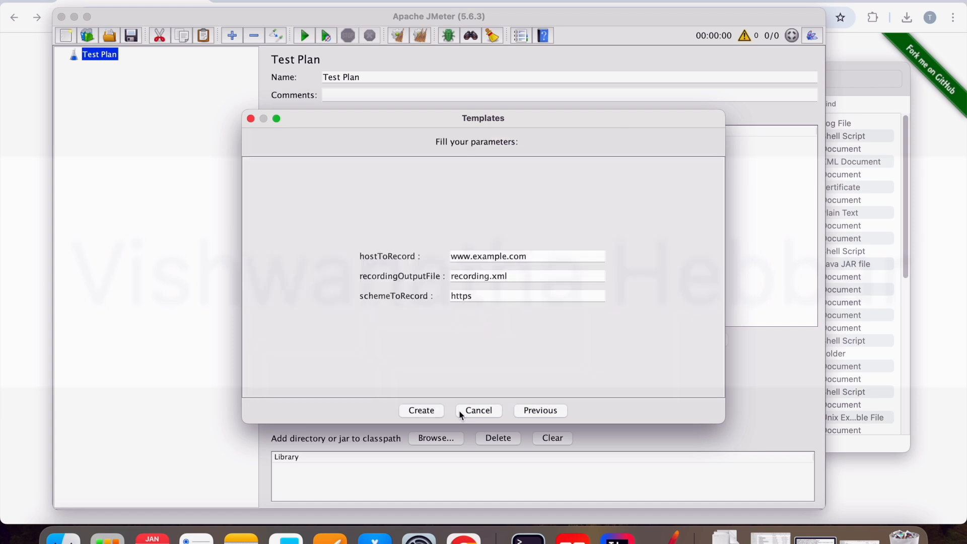
click(430, 410)
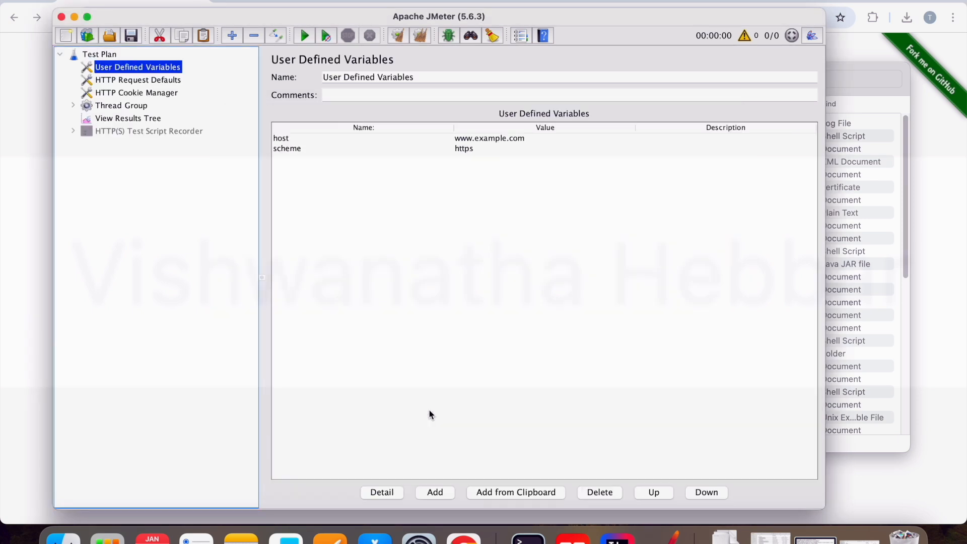
Enable the HTTP(S) Test Script Recorder, expand it in the test plan tree and check its port
click(118, 130)
right_click(118, 131)
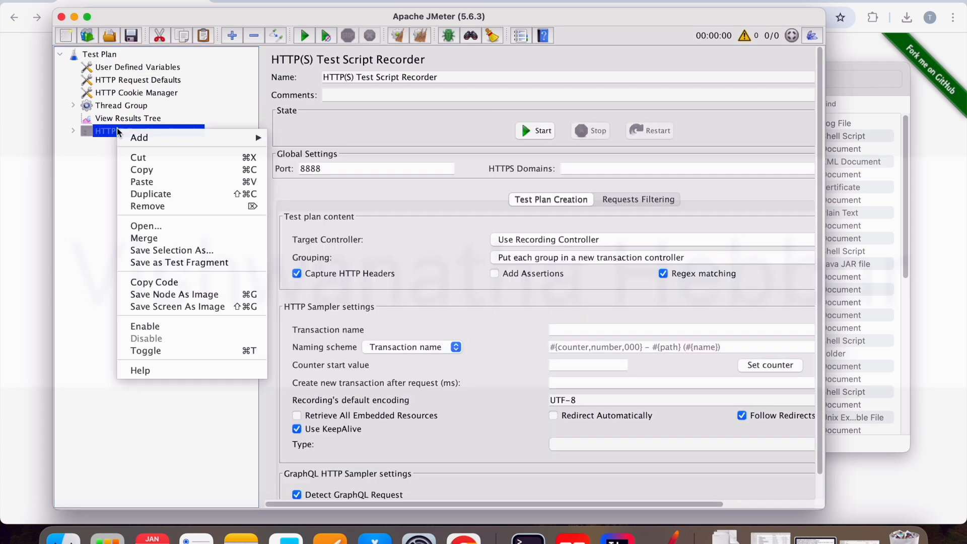
click(153, 330)
click(72, 131)
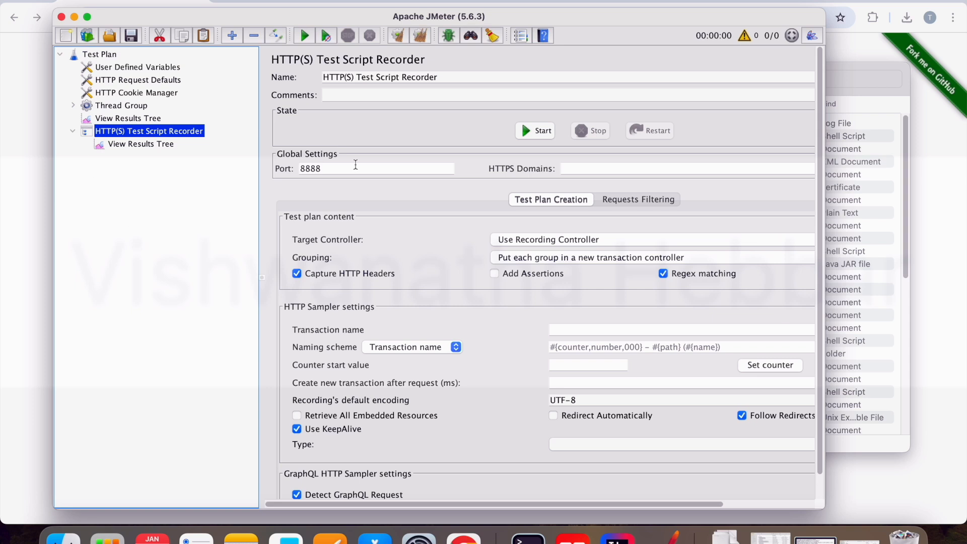
drag(338, 168, 300, 168)
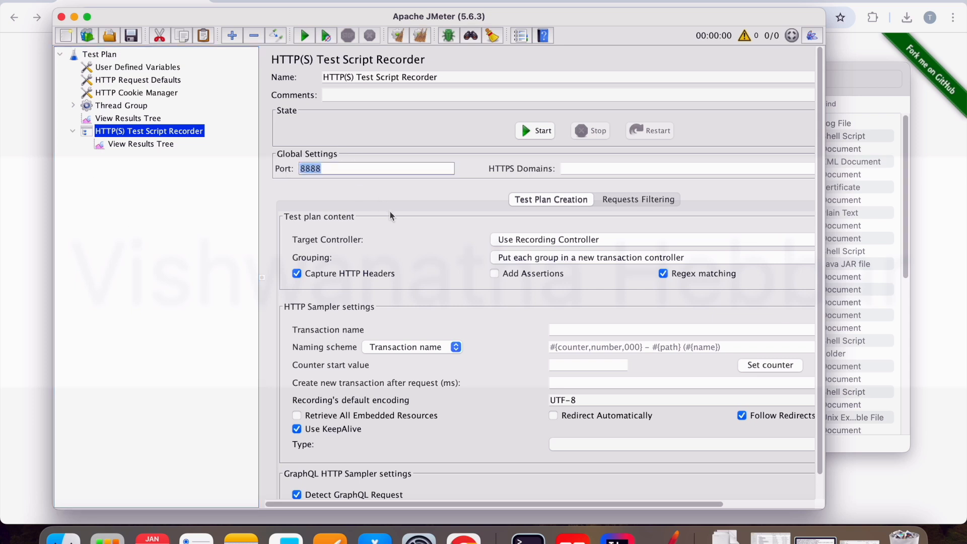
Switch to Firefox and open its settings page
key(super+space)
text(firefox)
key(Return)
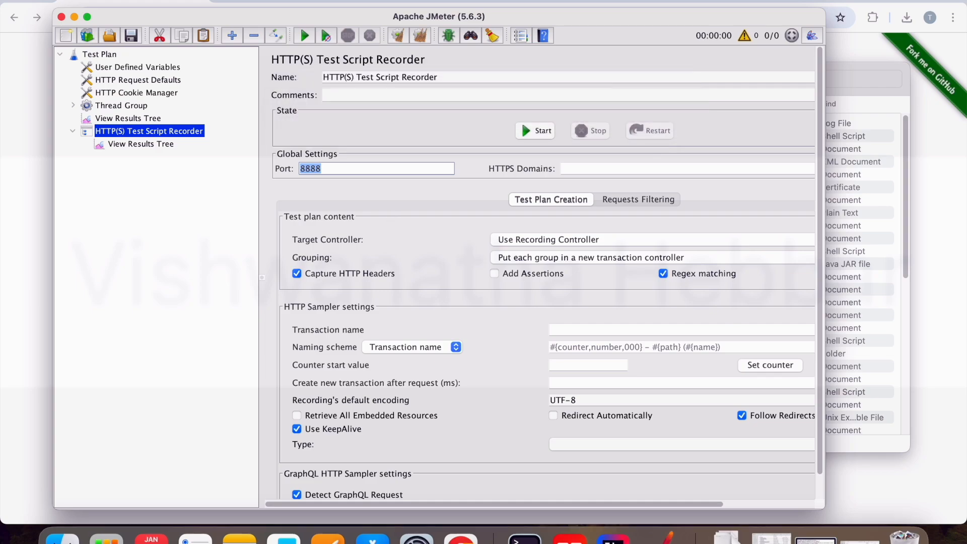
click(953, 18)
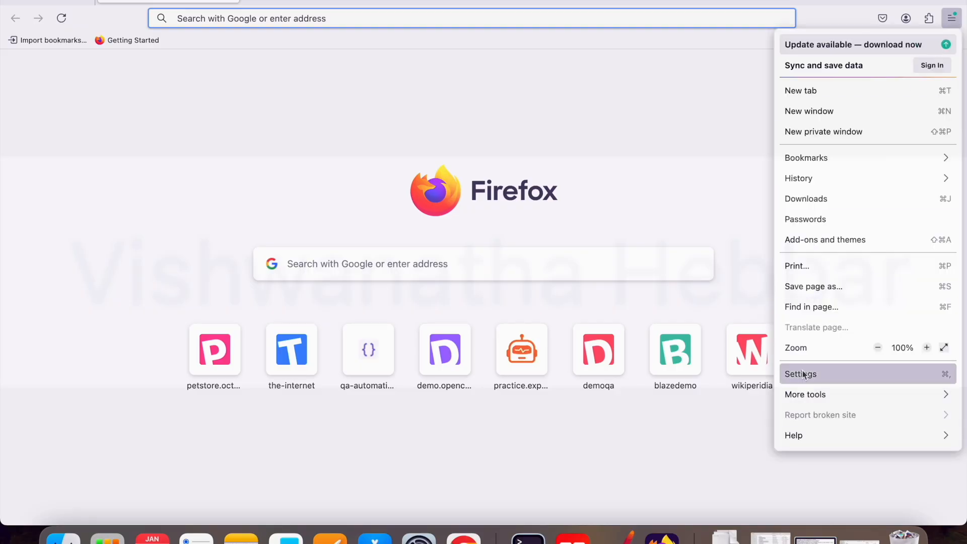
click(805, 375)
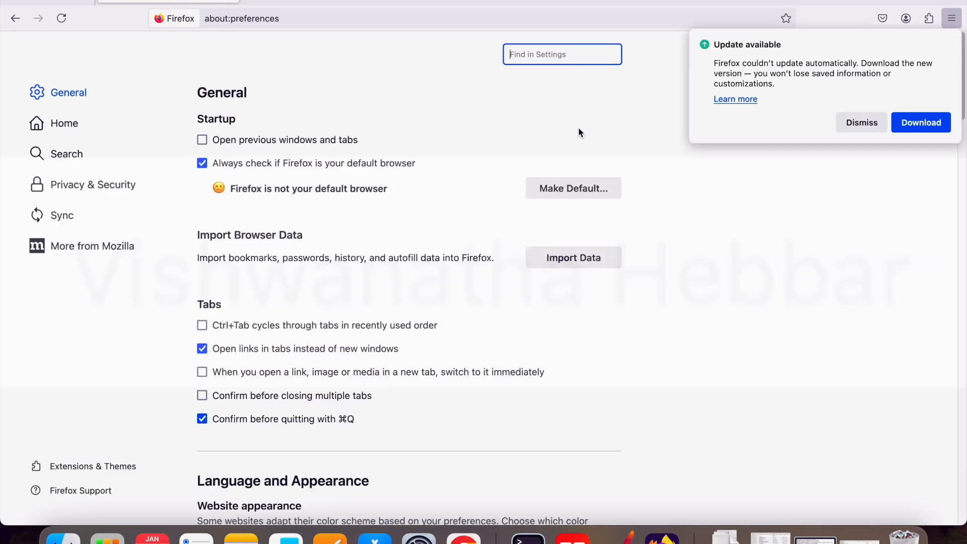
Search the settings for "prox", review the manual proxy host and port in Connection Settings, and leave without changes
click(847, 121)
text(prox)
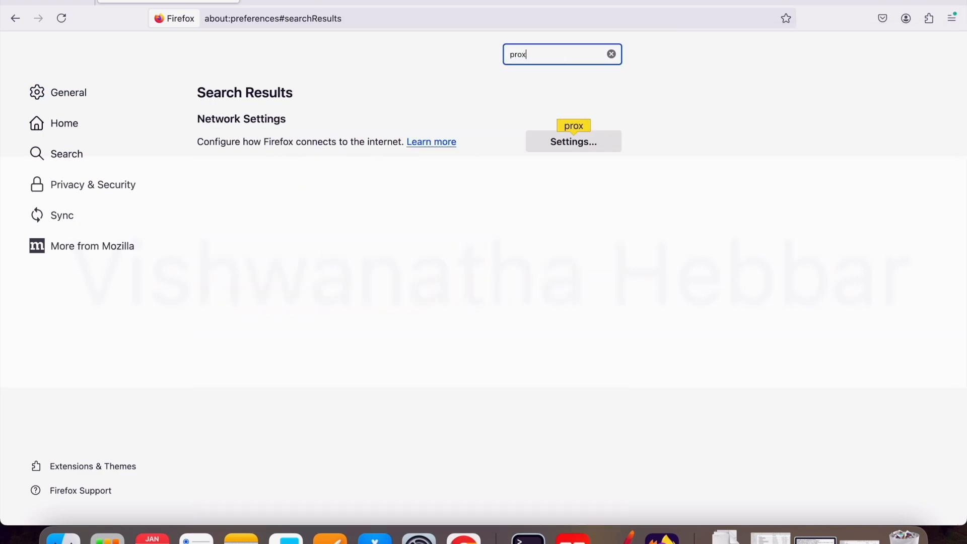
click(583, 143)
click(398, 214)
drag(398, 214, 360, 212)
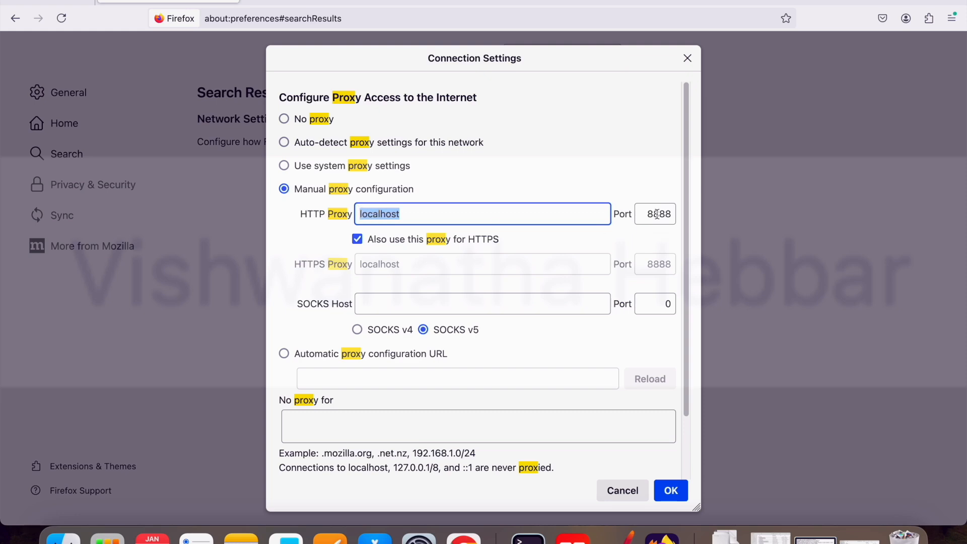
click(623, 491)
Search the settings for "cer", look up the JMeter root CA file in the certificate import, and cancel the import
key(super+a)
text(cer)
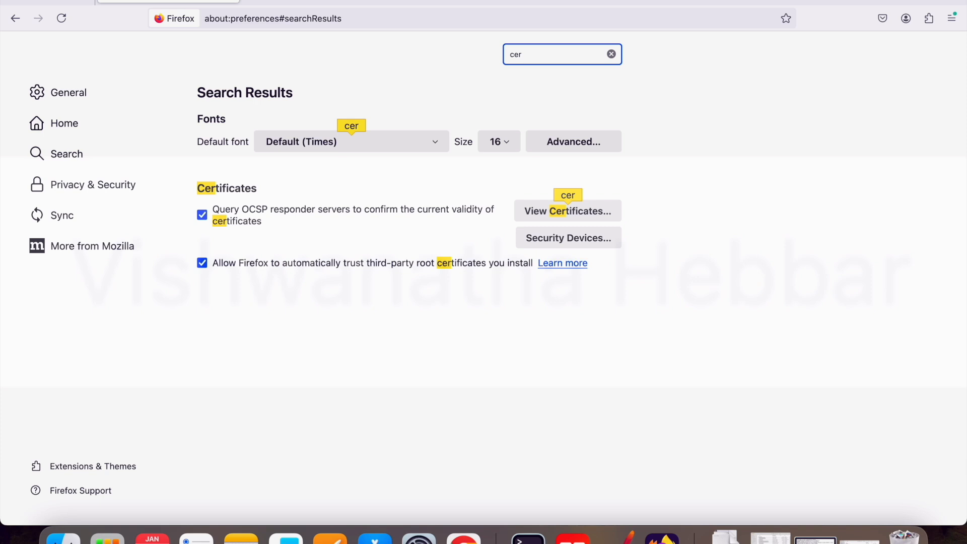
click(588, 212)
click(431, 383)
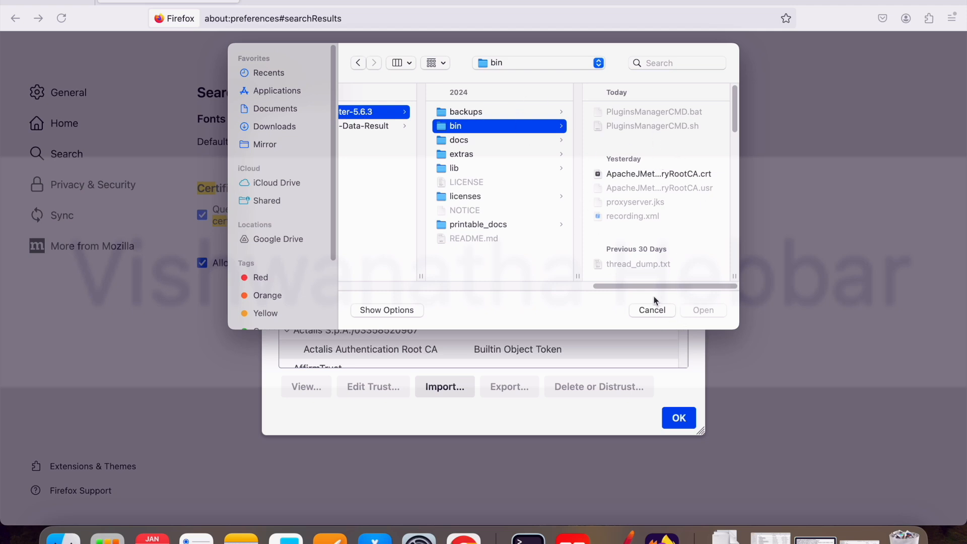
click(651, 311)
click(680, 416)
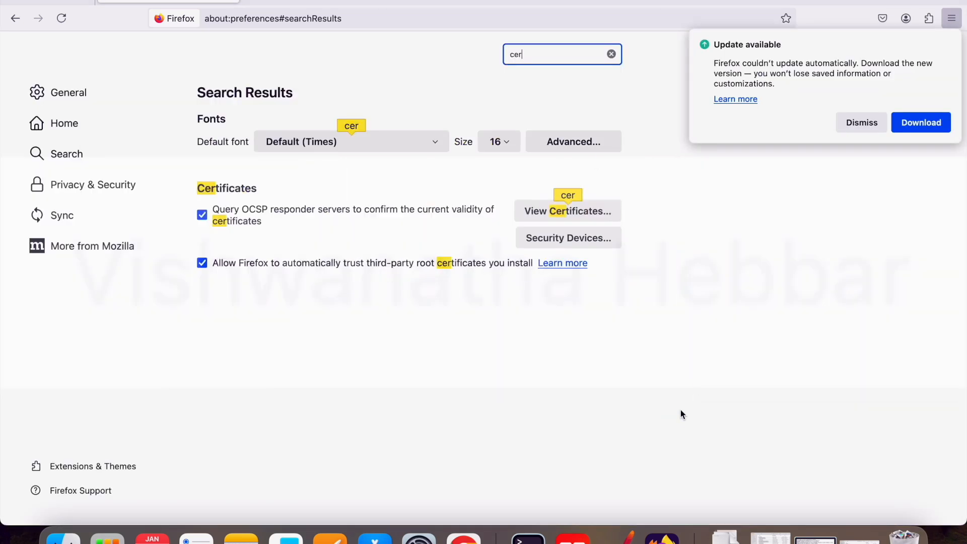
click(863, 123)
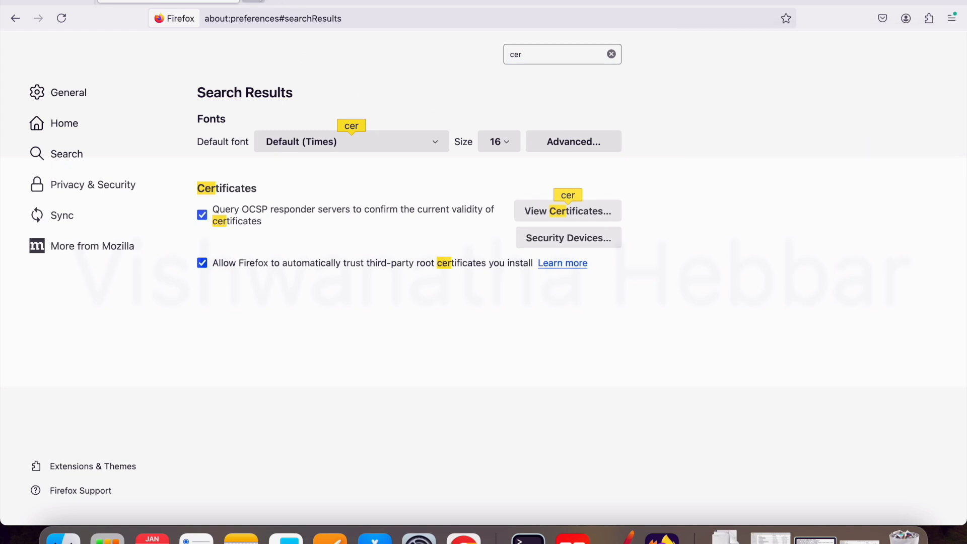
Switch back to JMeter, start the HTTP(S) Test Script Recorder and set the transaction name to 01
click(250, 2)
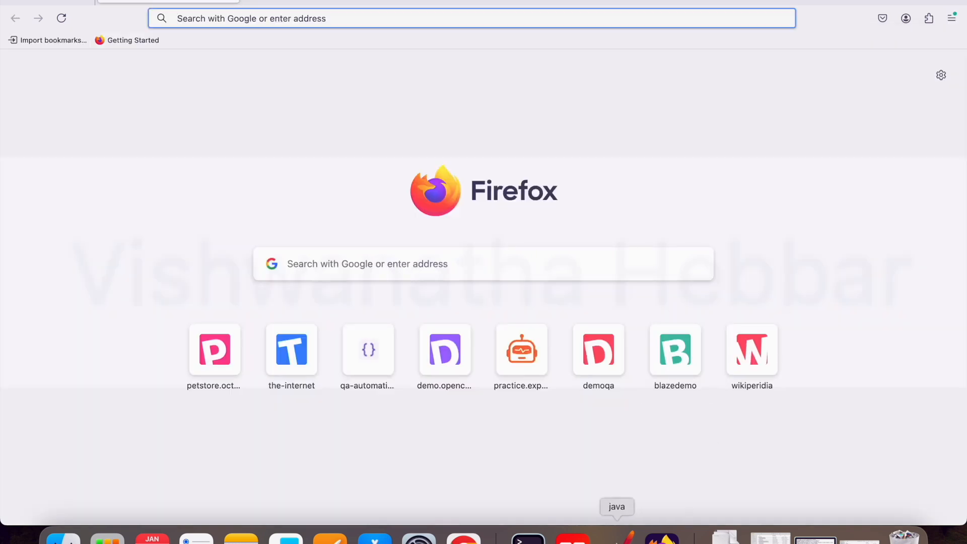
click(619, 536)
click(536, 131)
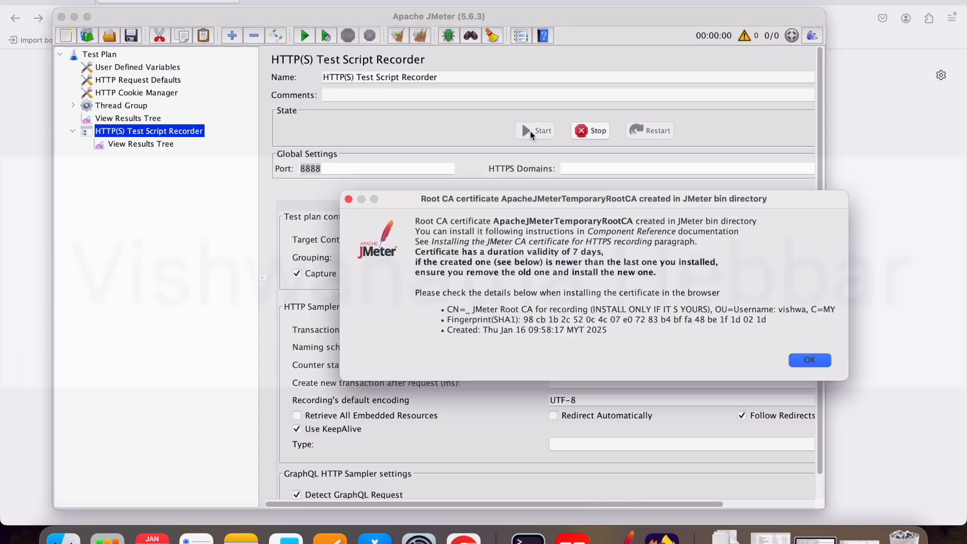
click(796, 366)
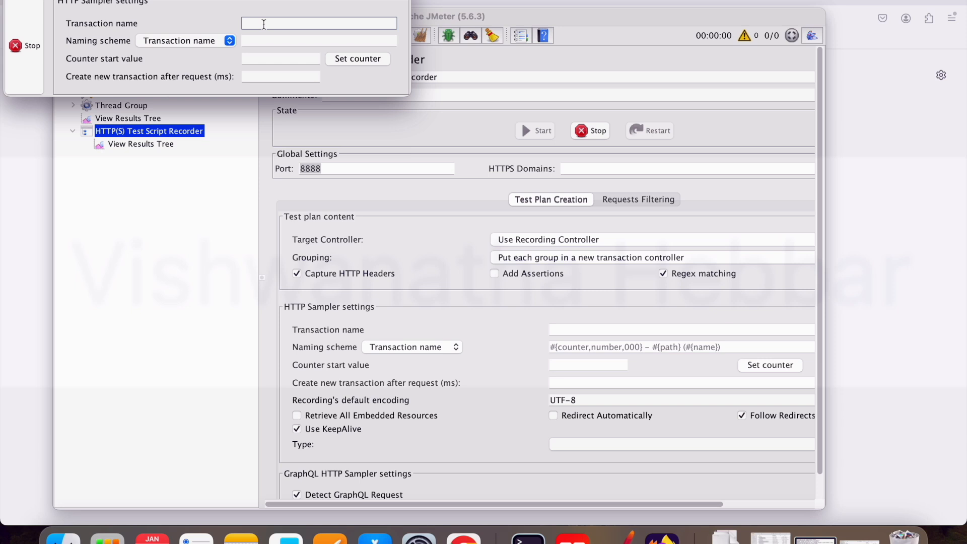
text(01)
click(661, 535)
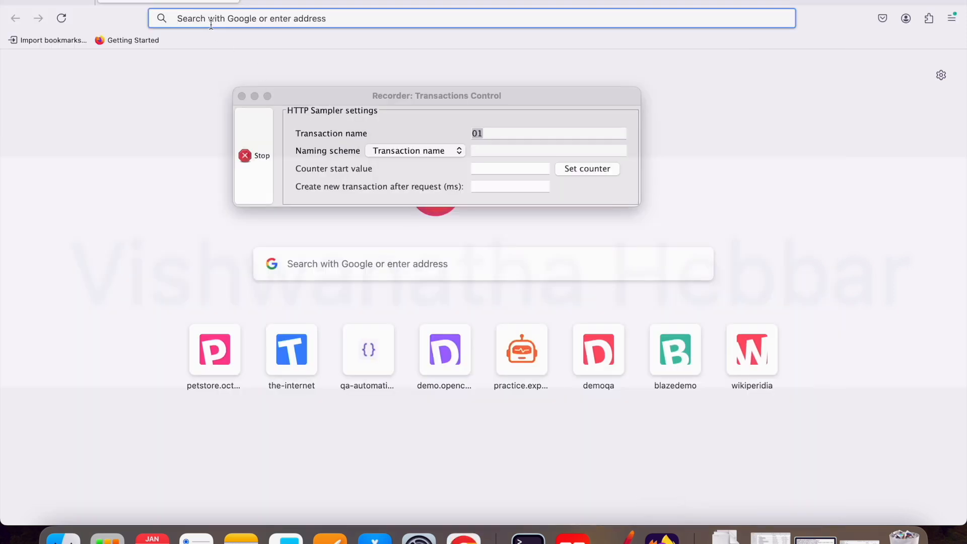
text(https://the-internet.herokuapp.com/download)
key(Return)
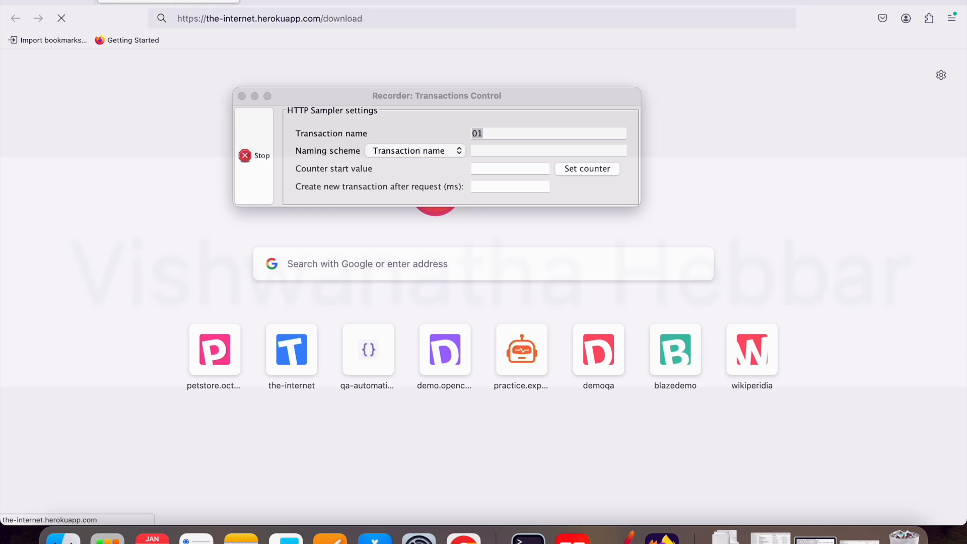
drag(361, 97, 478, 142)
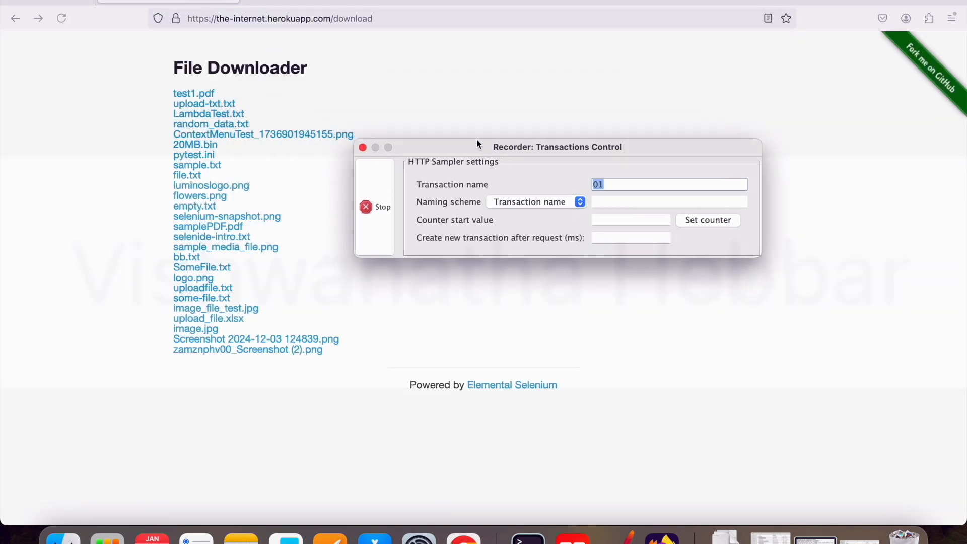
click(187, 94)
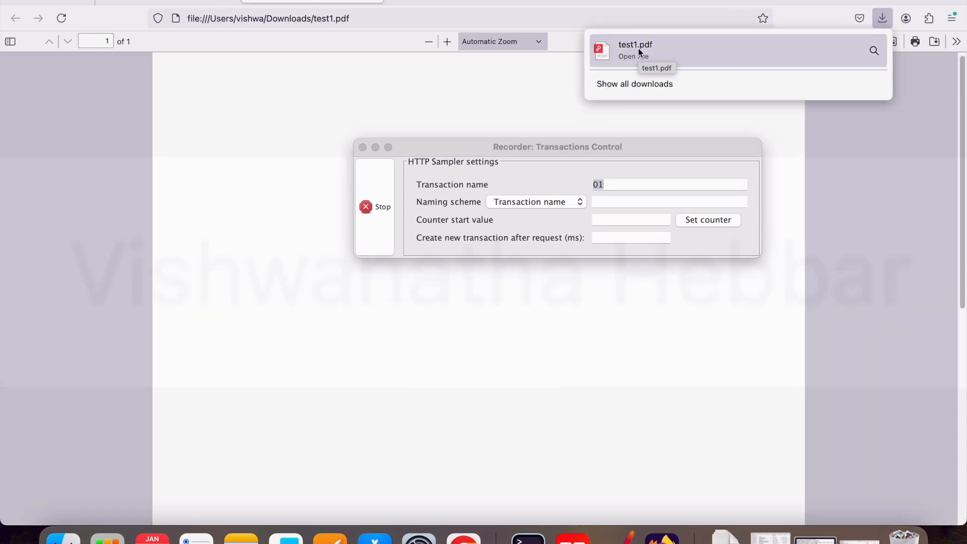
Check the downloaded test1.pdf in the browser and in the Downloads folder, and close the folder window
click(639, 49)
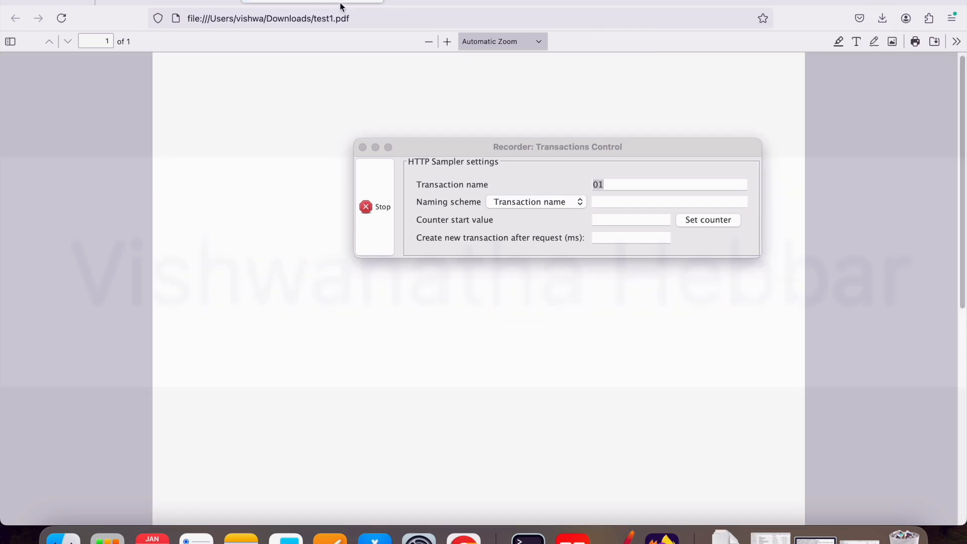
key(super+Left)
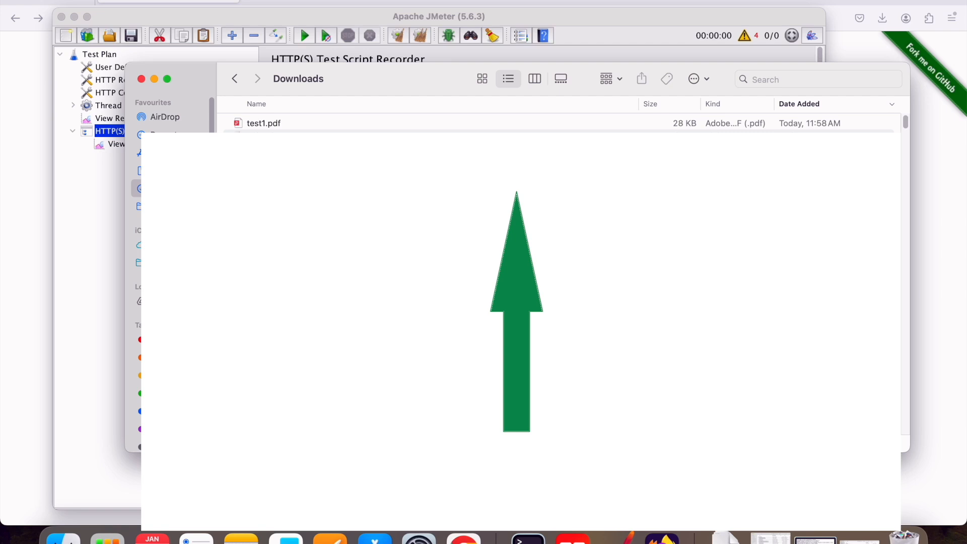
click(256, 127)
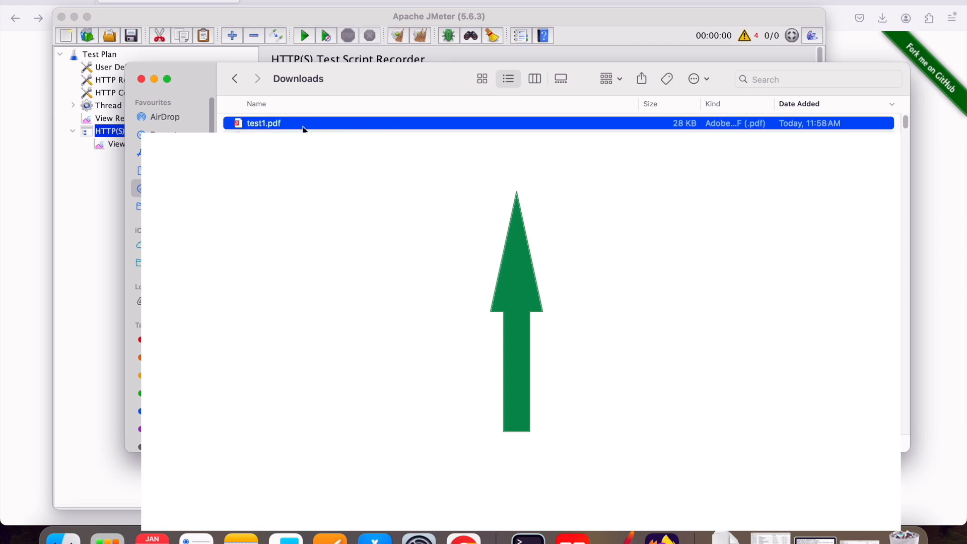
click(142, 80)
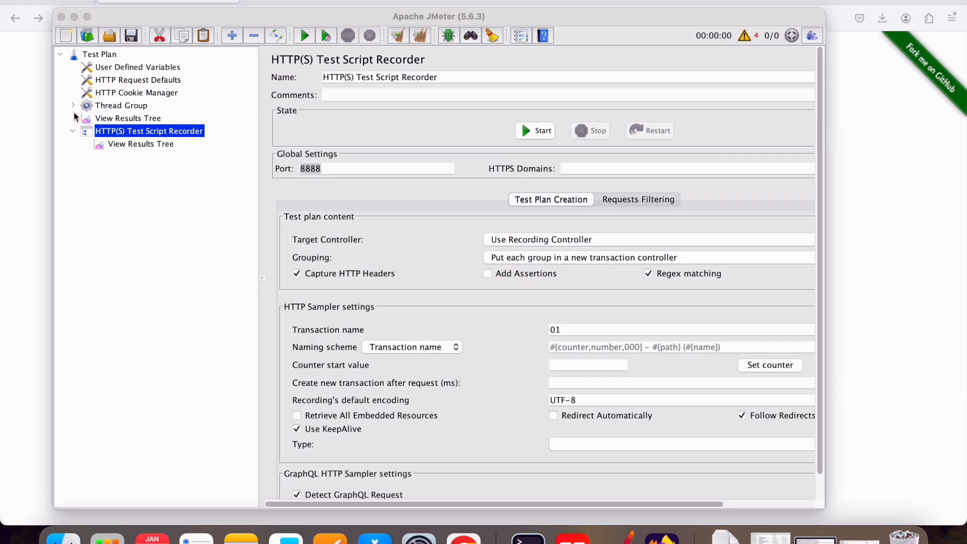
Expand the Recording Controller and its first 01 transaction, and examine the server names of requests 01-1 to 01-4
click(72, 106)
click(72, 106)
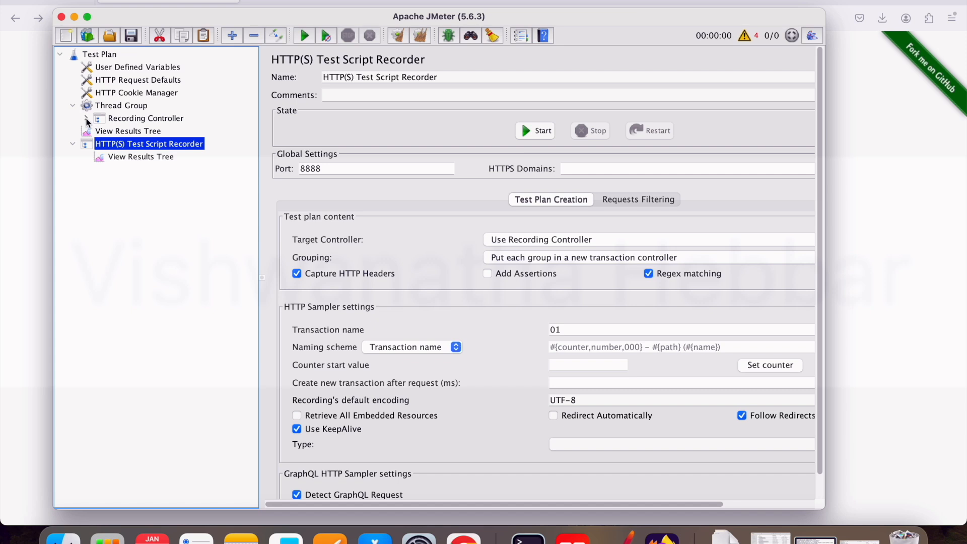
click(86, 119)
click(99, 131)
click(143, 143)
click(467, 158)
drag(458, 158, 467, 158)
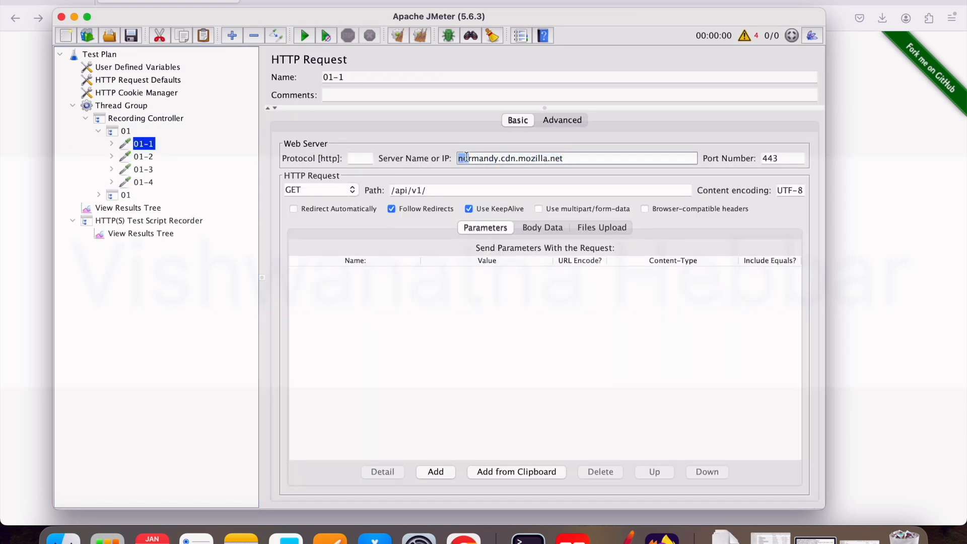
click(146, 158)
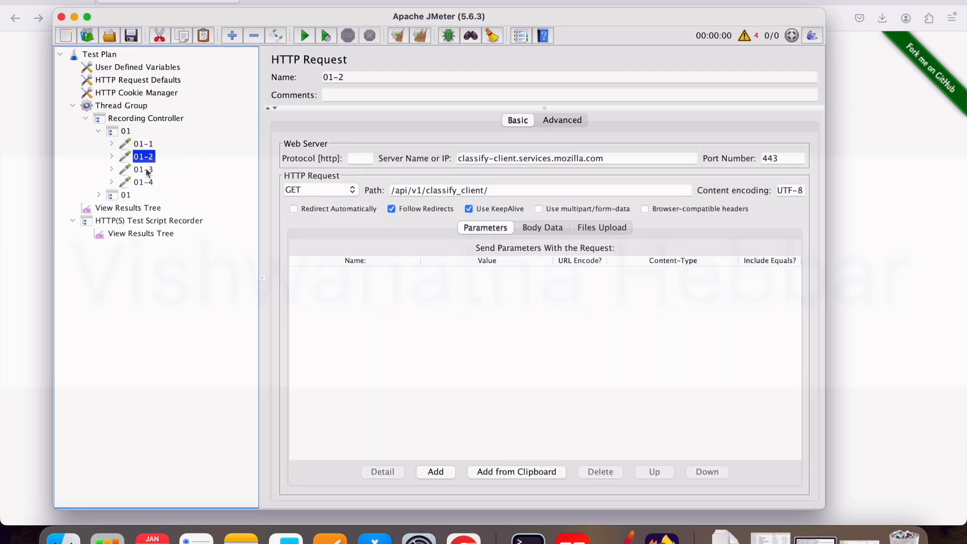
click(148, 171)
click(146, 183)
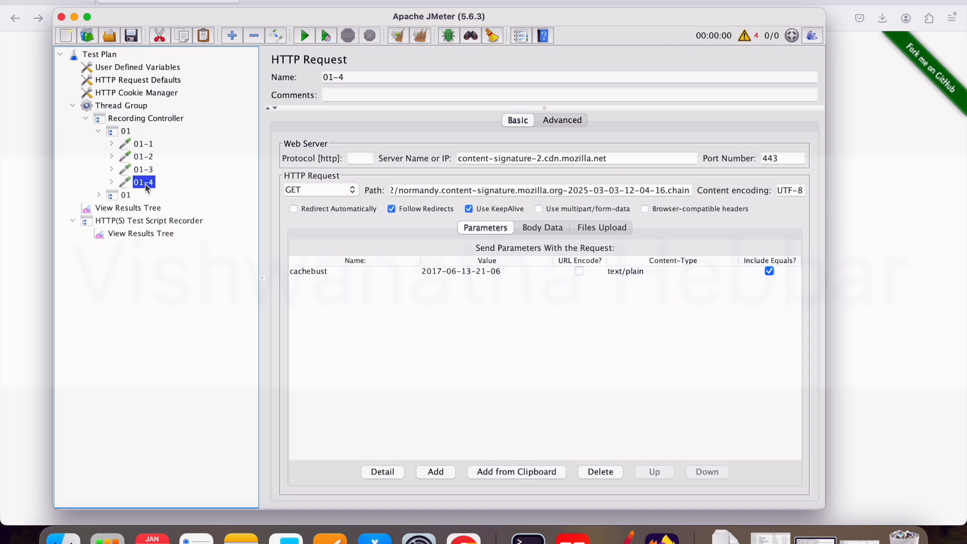
Expand the second 01 transaction and examine the server names and paths of its requests from 01-5 to 01-20
click(99, 195)
click(137, 209)
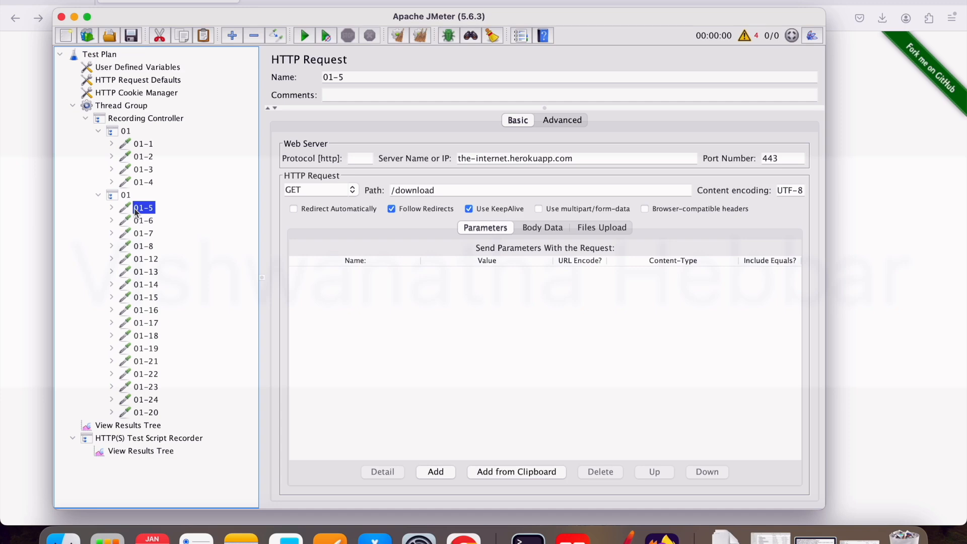
click(146, 222)
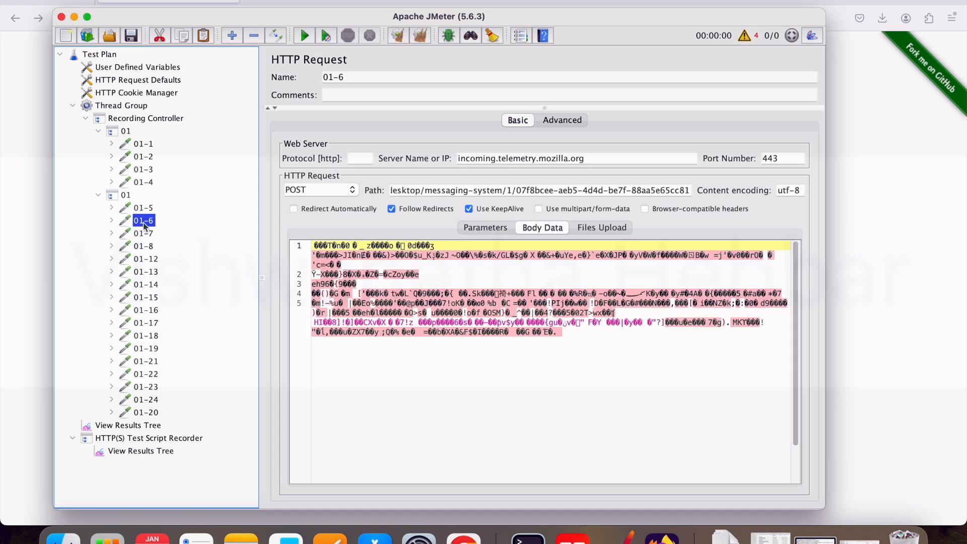
click(150, 235)
click(151, 247)
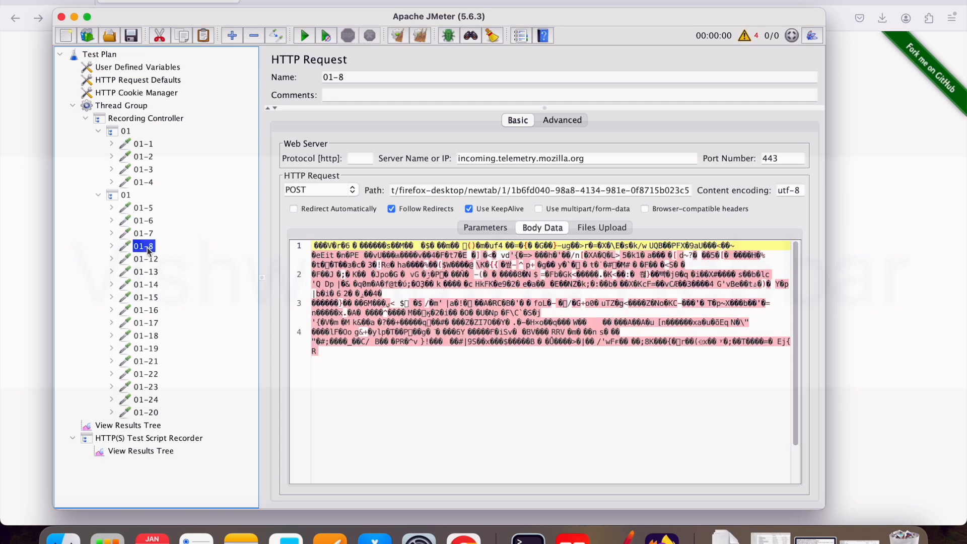
click(150, 324)
click(151, 337)
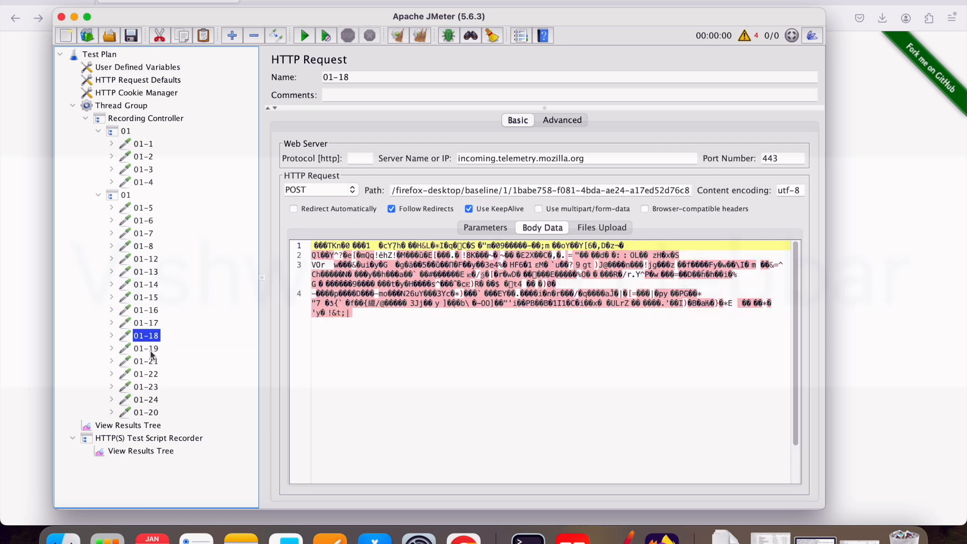
click(149, 413)
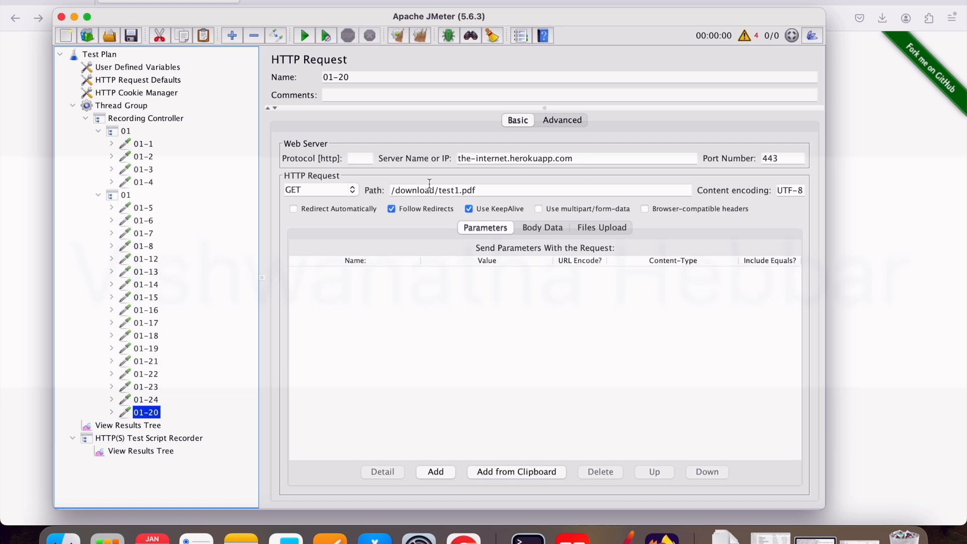
Rename the request with path /download/test1.pdf as FileDownload
drag(503, 192, 371, 187)
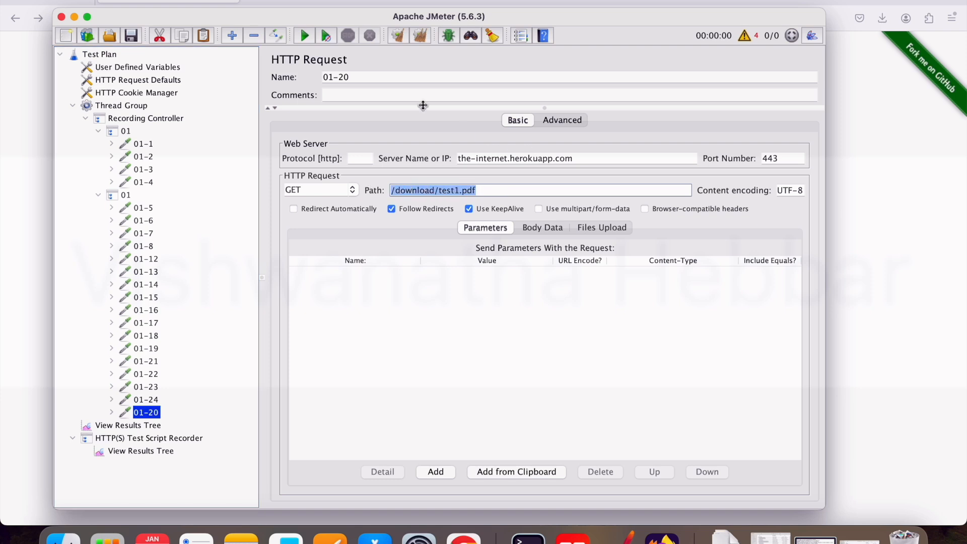
click(367, 79)
triple_click(367, 78)
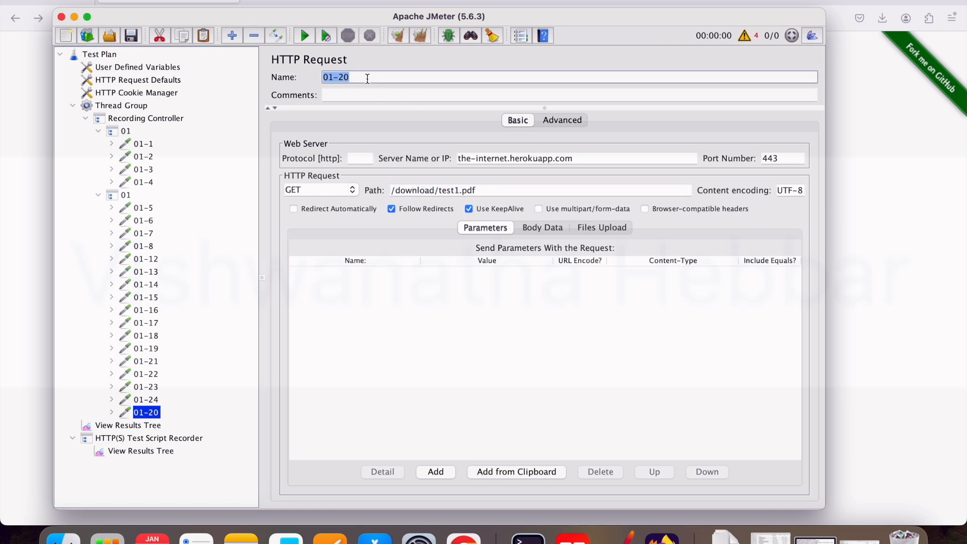
text(FileDownload)
click(217, 326)
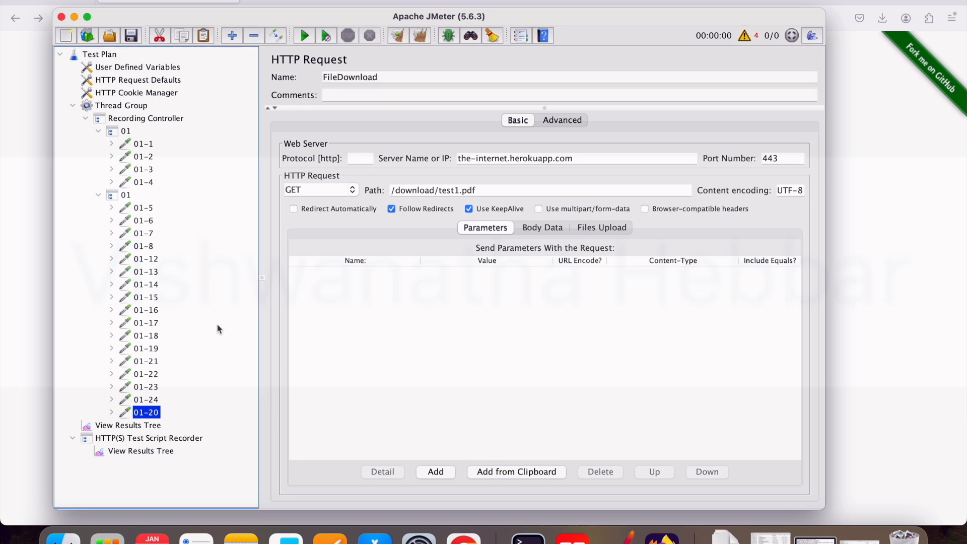
click(153, 273)
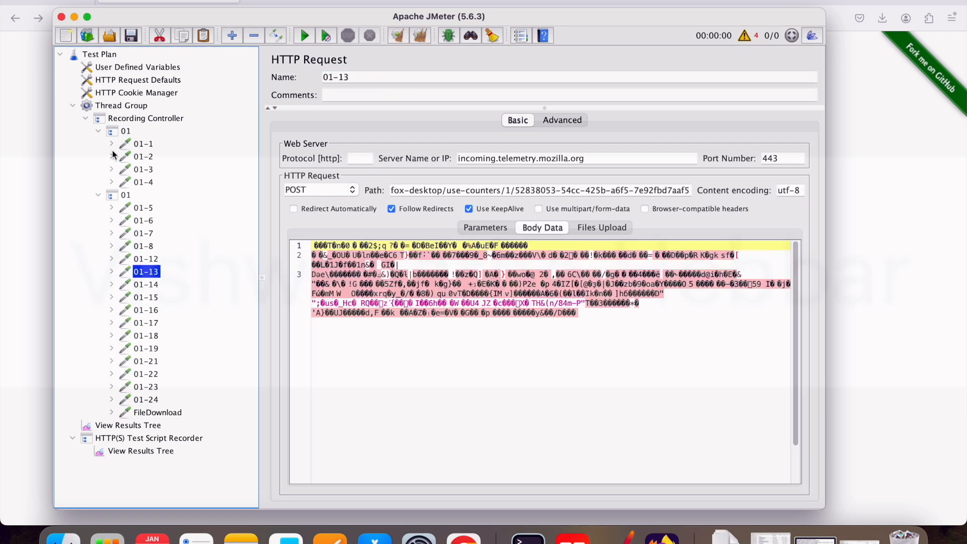
Collapse the recorded Thread Group and add a new Thread Group to the Test Plan
click(73, 105)
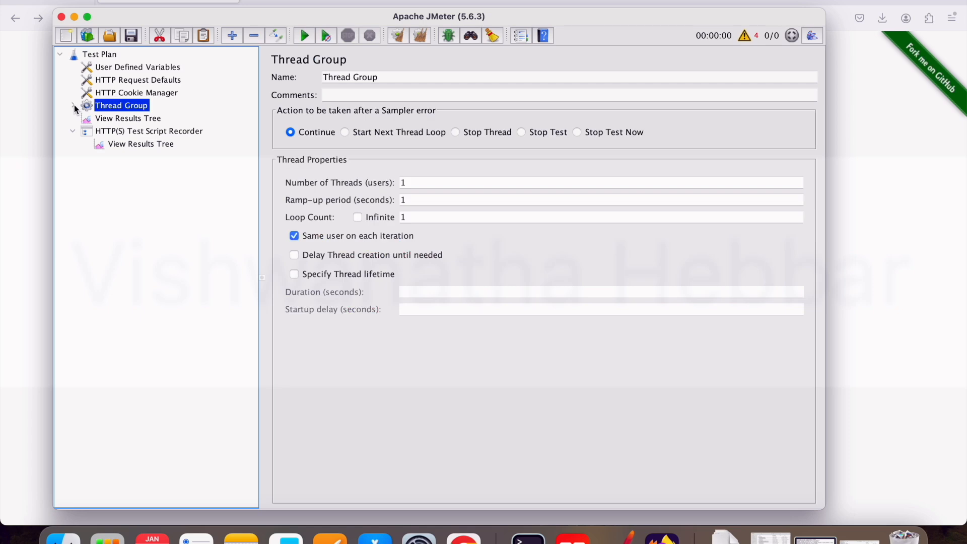
right_click(99, 59)
mouse_move(151, 64)
mouse_move(302, 64)
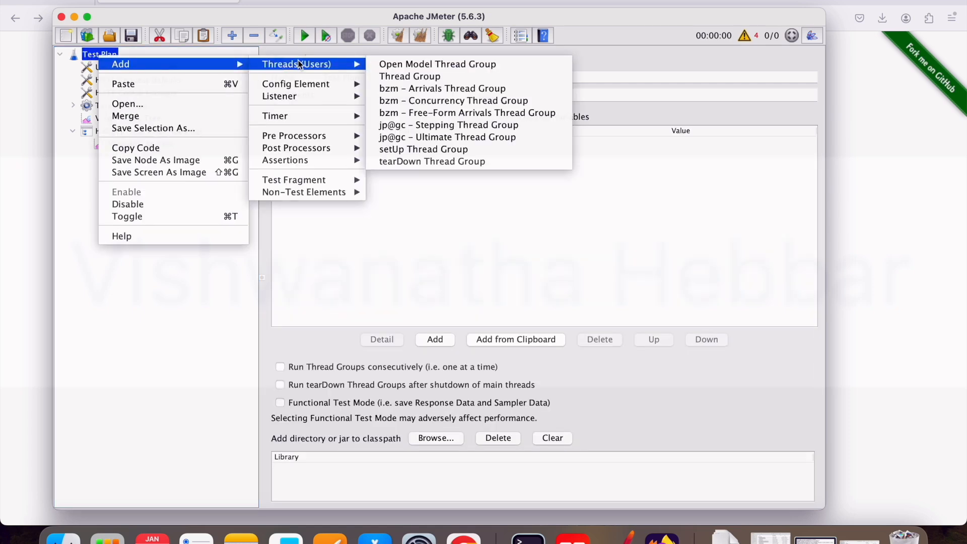
click(409, 76)
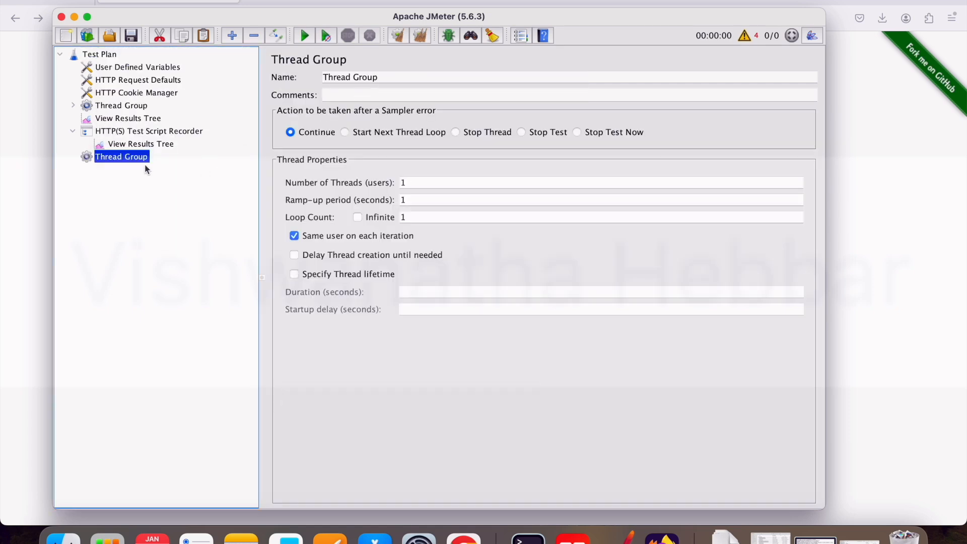
Copy the FileDownload request from the recorded transaction into the new Thread Group
click(73, 105)
click(168, 414)
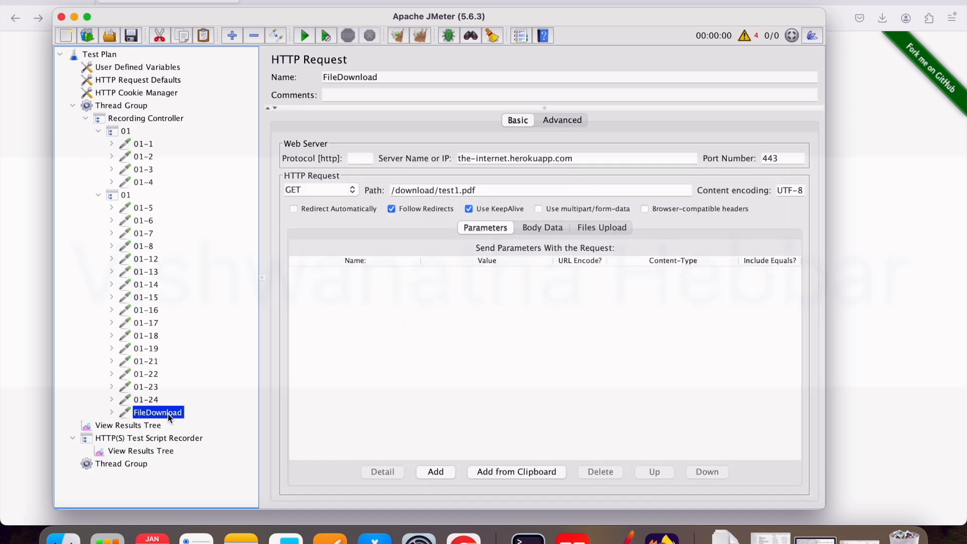
click(126, 466)
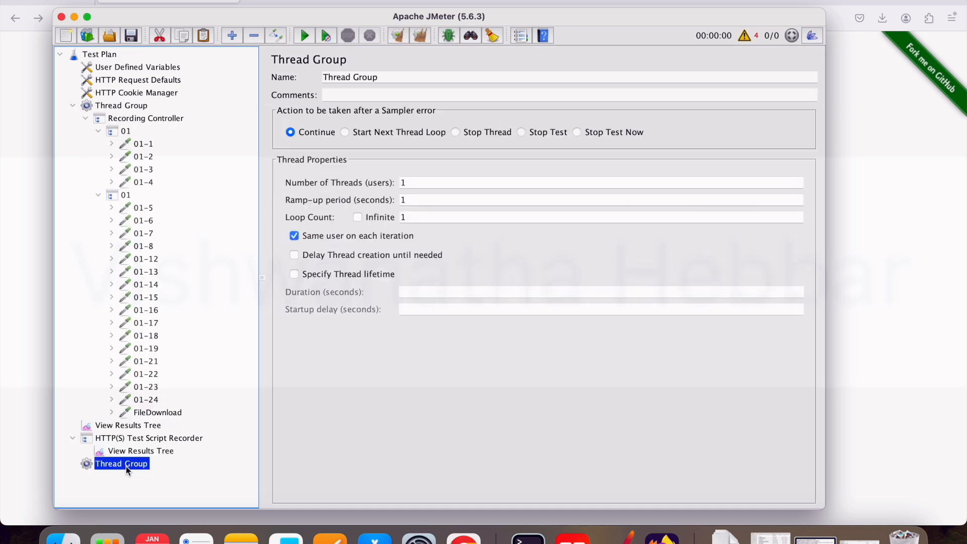
Disable the original Thread Group and the HTTP(S) Test Script Recorder, and collapse both
click(74, 105)
click(108, 107)
right_click(108, 107)
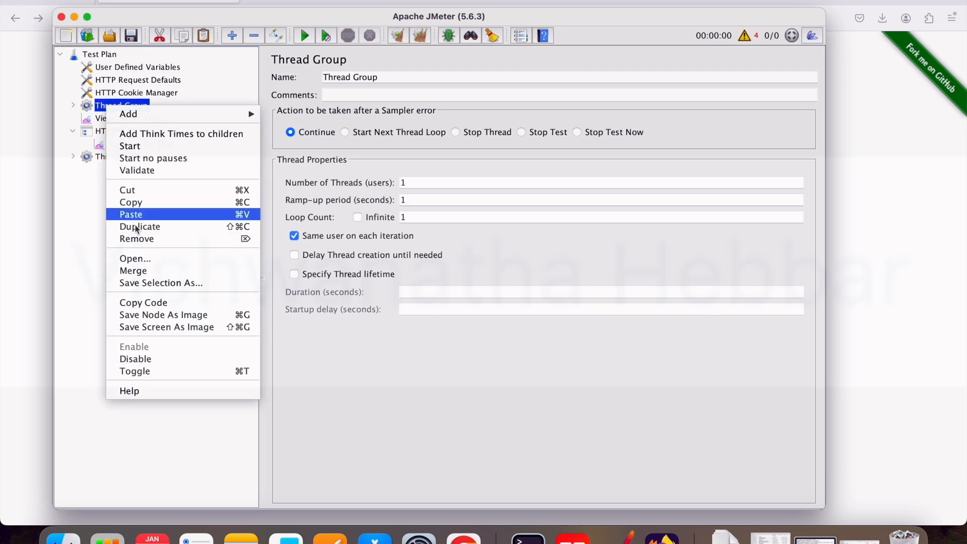
click(148, 359)
click(110, 131)
right_click(110, 131)
click(161, 338)
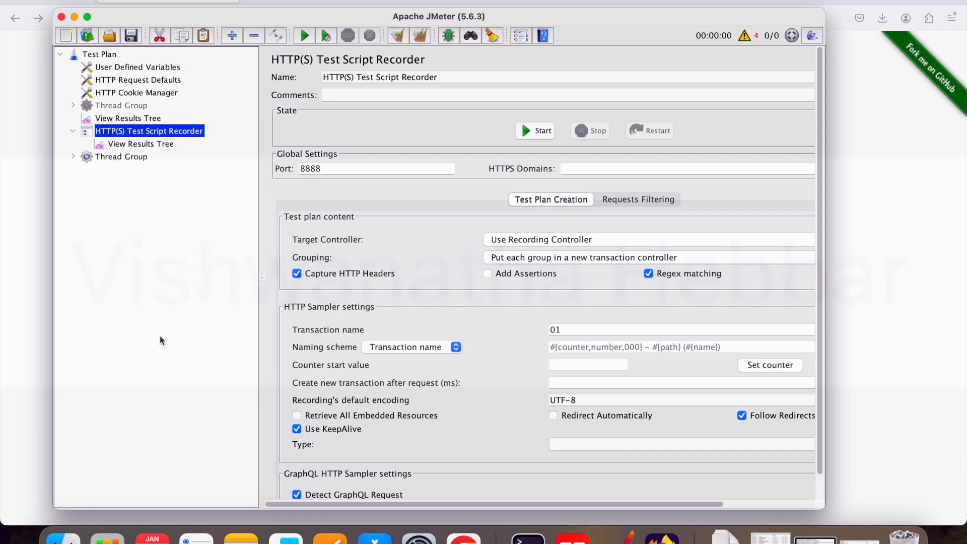
click(73, 131)
Expand the new Thread Group and check its FileDownload request against the disabled Thread Group
click(73, 144)
click(122, 158)
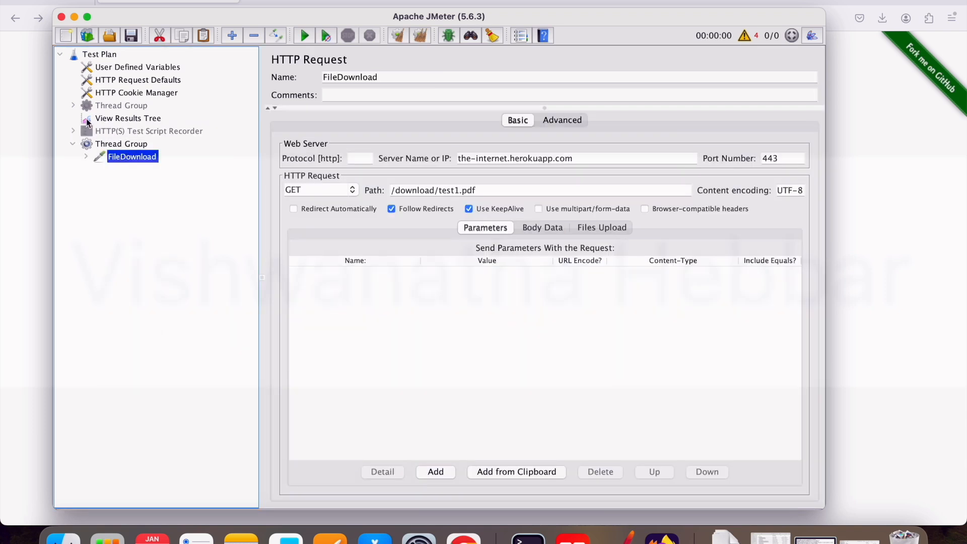
click(126, 106)
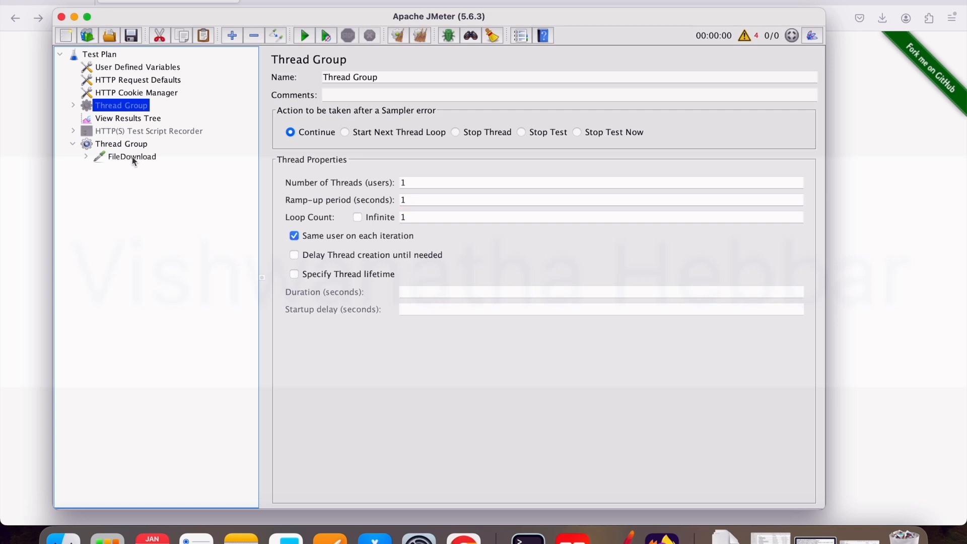
Add a View Results Tree listener to the new Thread Group
click(122, 145)
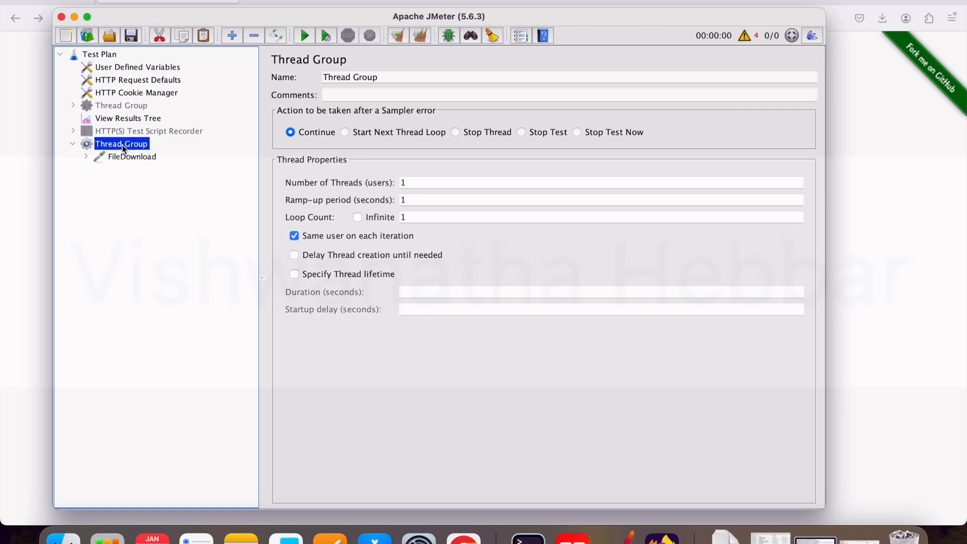
right_click(123, 148)
mouse_move(152, 154)
mouse_move(307, 290)
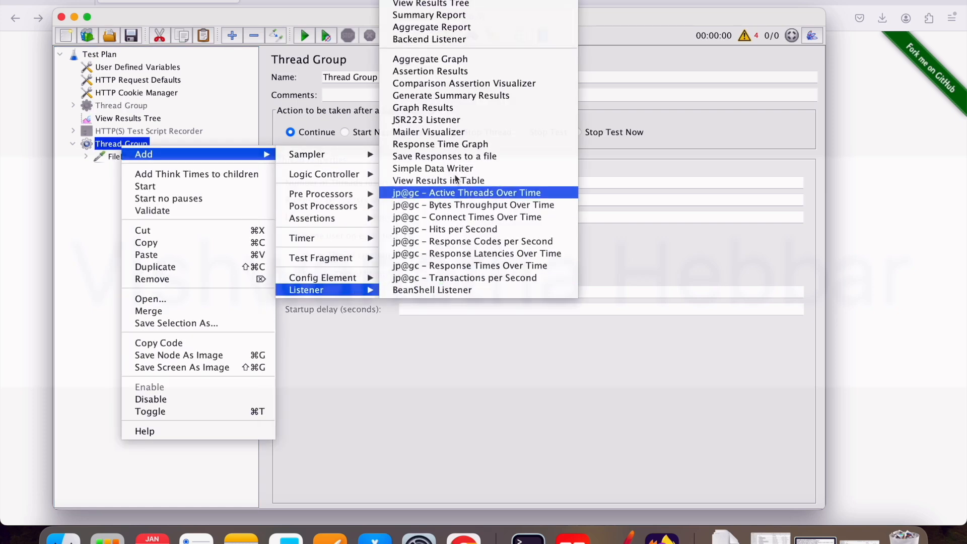
click(448, 4)
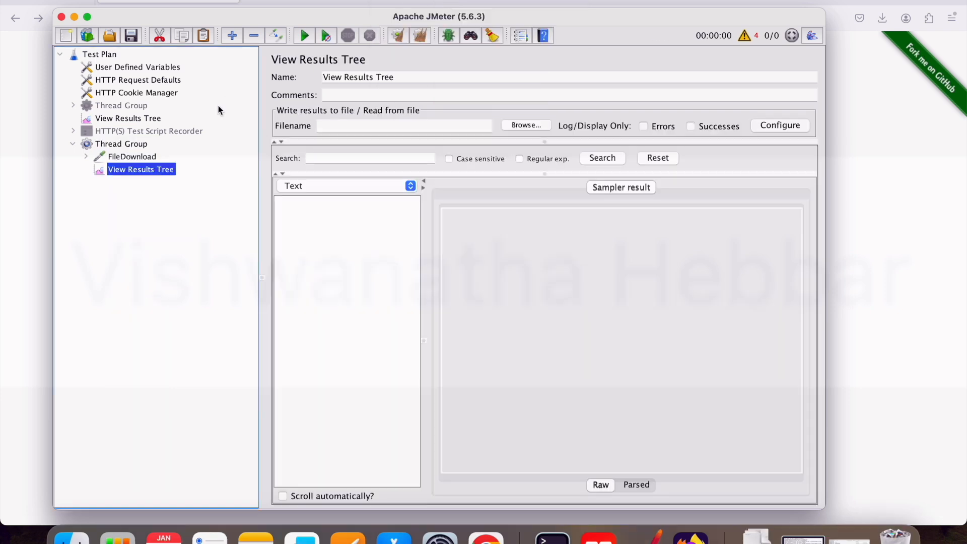
Run the test without saving the plan and examine the FileDownload sample's request and response data
click(306, 36)
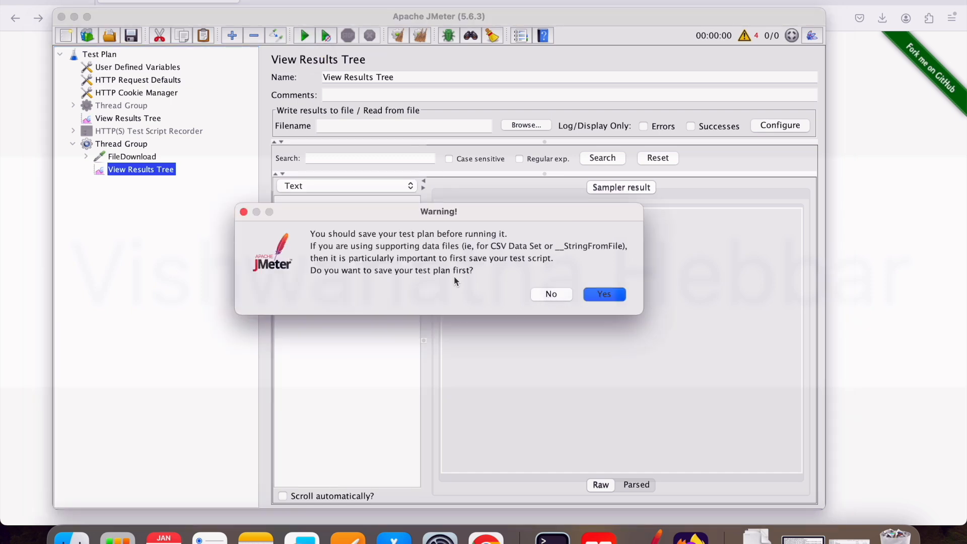
click(550, 294)
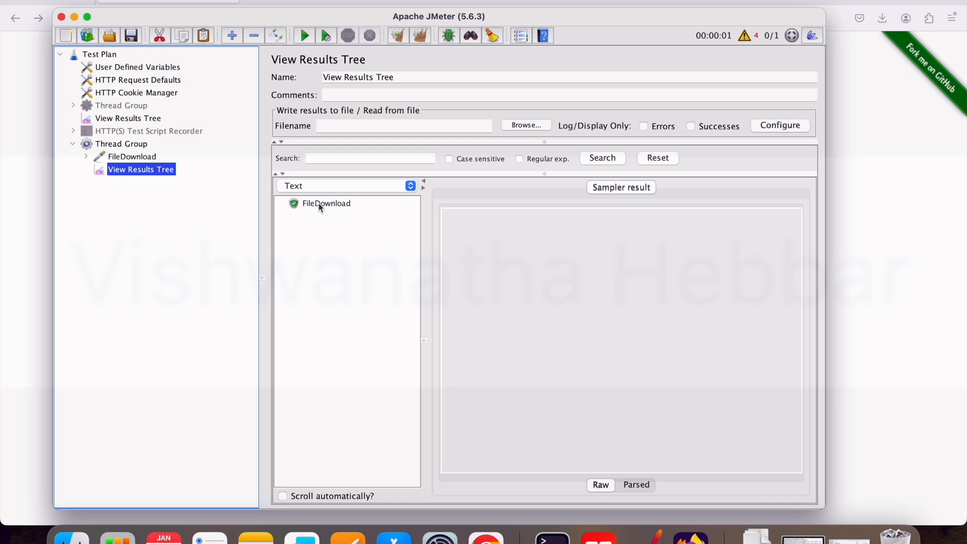
click(318, 203)
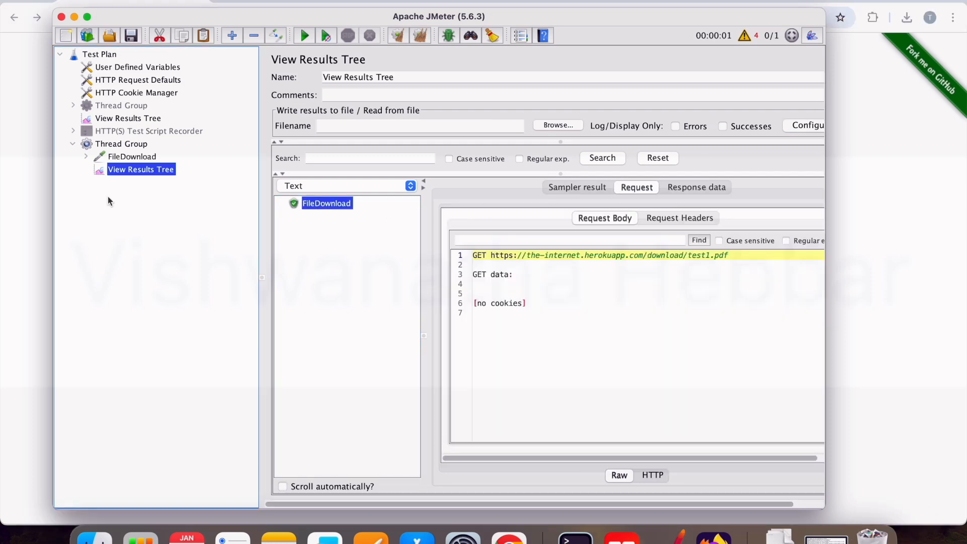
click(694, 187)
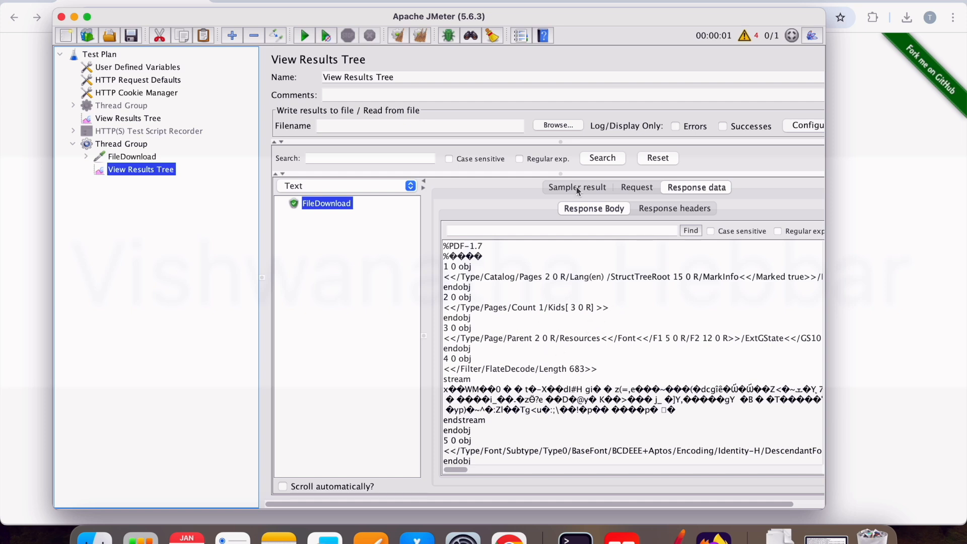
Add a Save Responses to a file listener to the new Thread Group
right_click(123, 144)
mouse_move(183, 154)
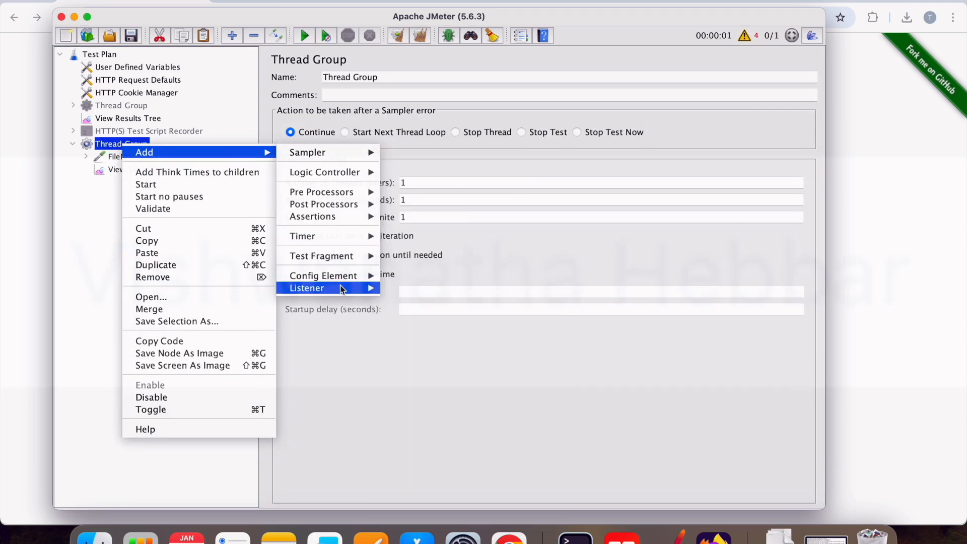
mouse_move(328, 289)
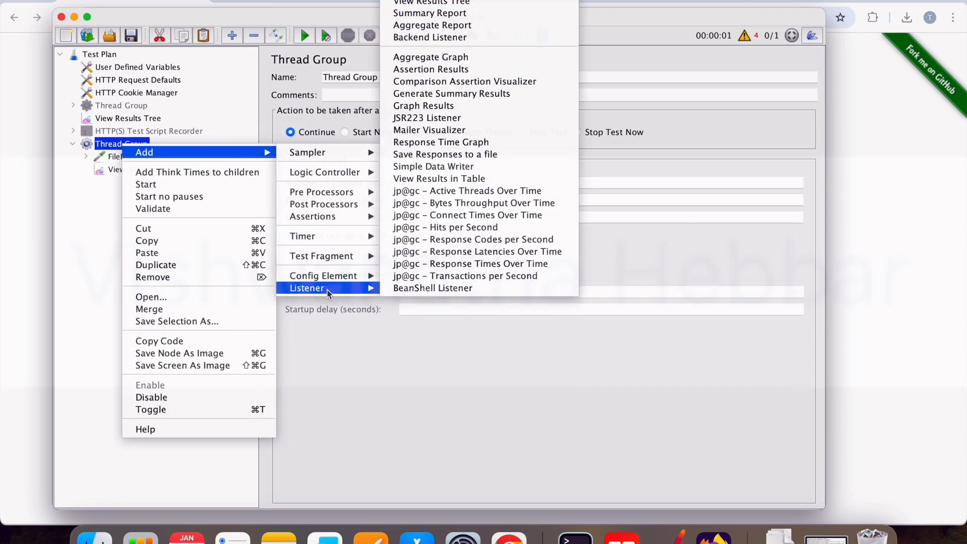
click(471, 155)
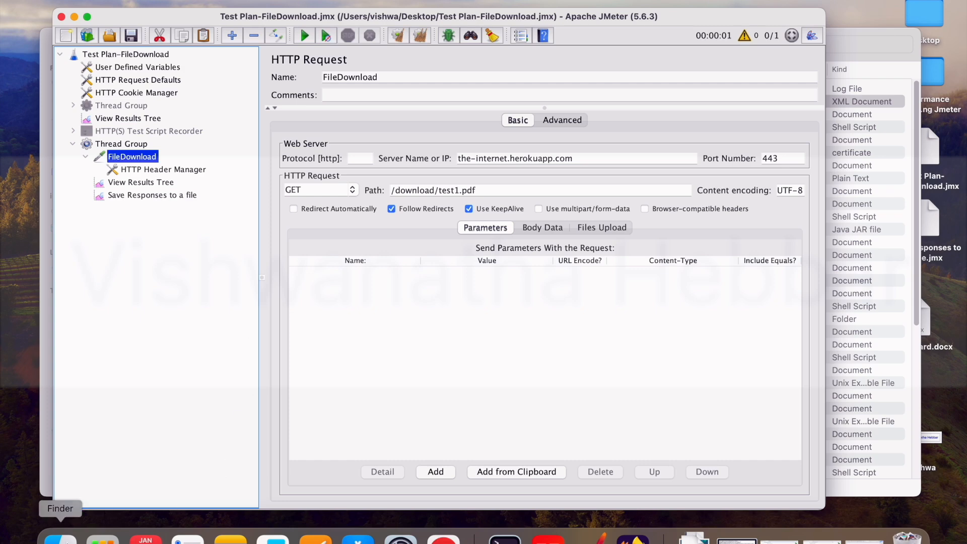
Check JMeter's bin folder in Finder, and return to JMeter to view the Save Responses to a file settings
click(61, 538)
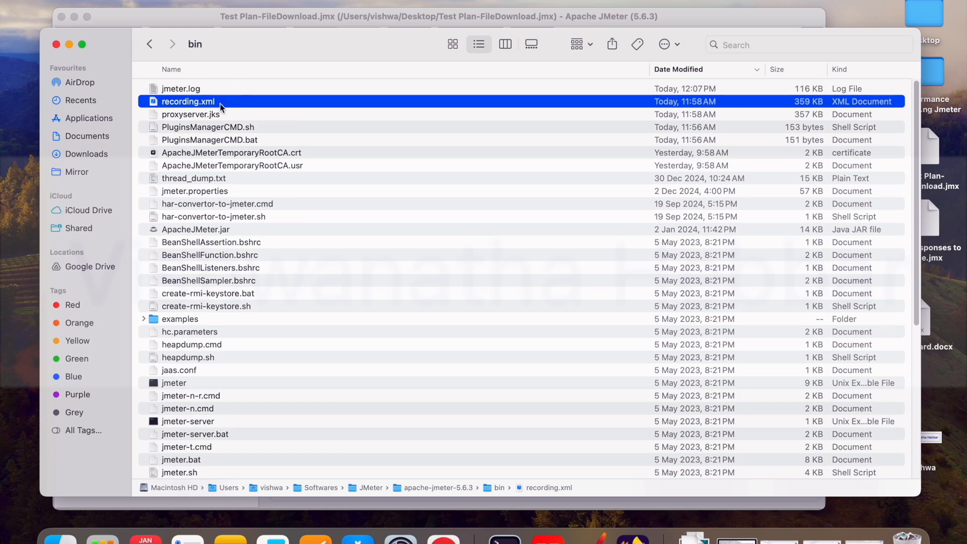
key(super+Tab)
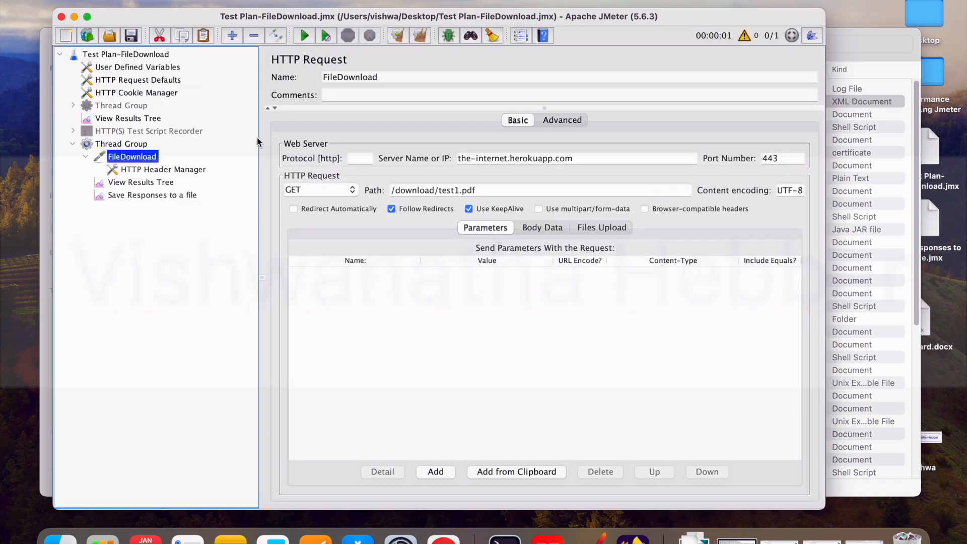
click(172, 194)
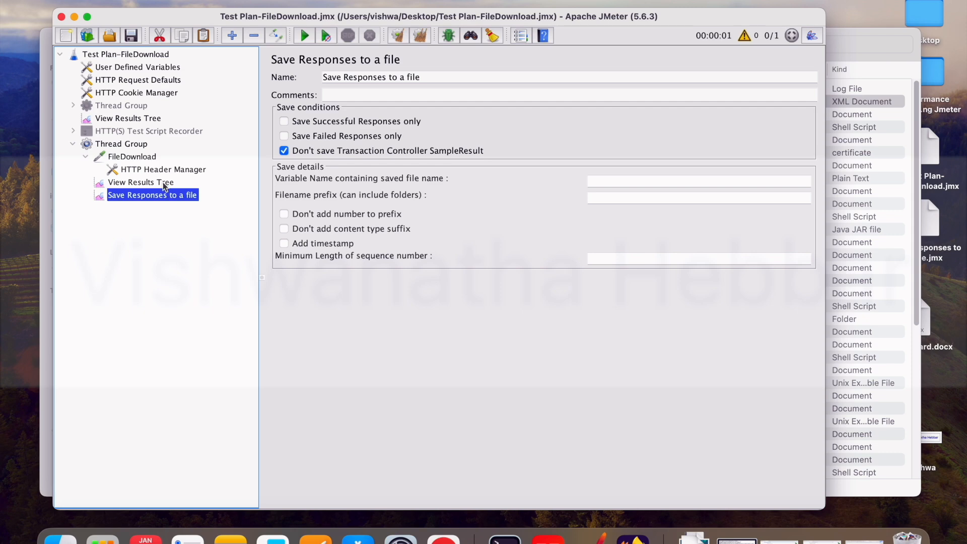
Run the test again from View Results Tree and show the FileDownload sampler result
click(165, 183)
click(306, 40)
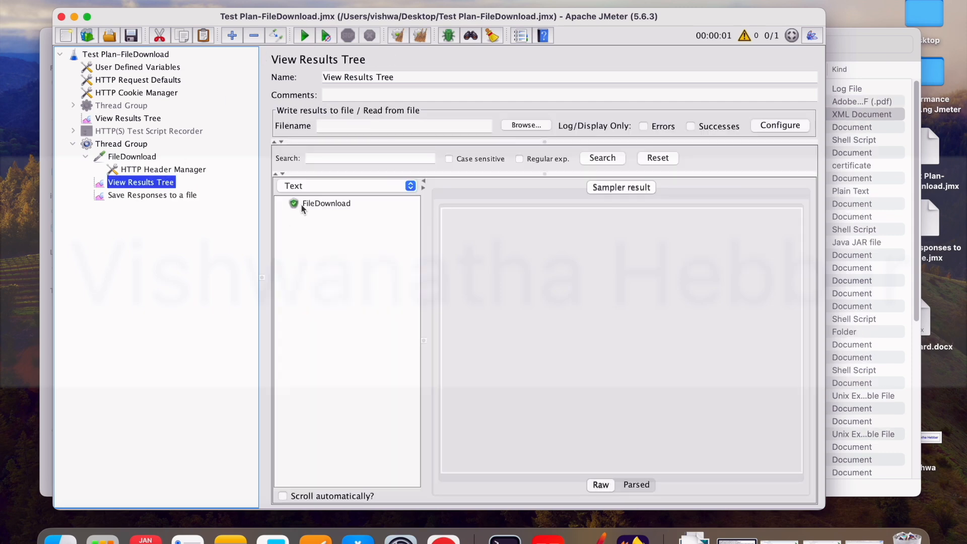
click(327, 204)
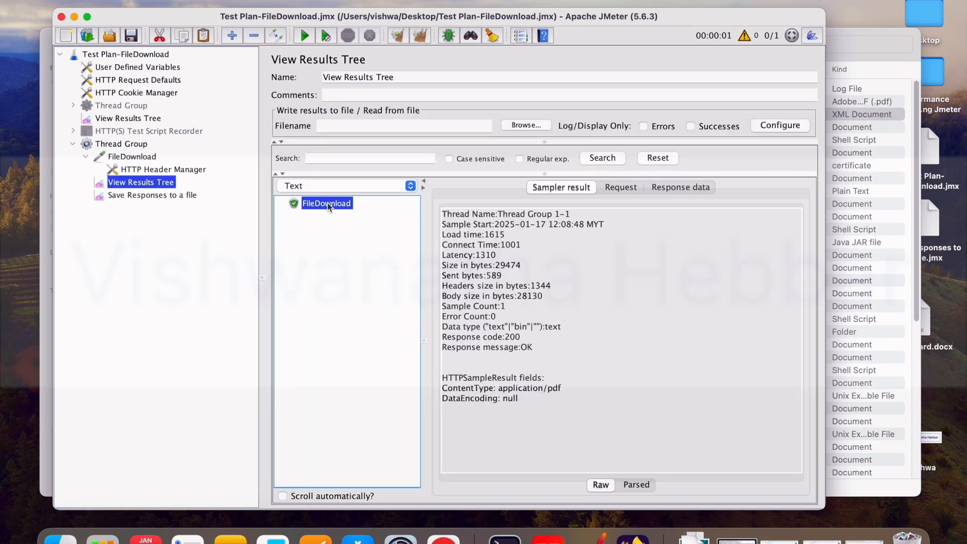
Switch to Finder to check the bin folder for the saved 1.pdf, and return to JMeter
key(super+Tab)
click(169, 102)
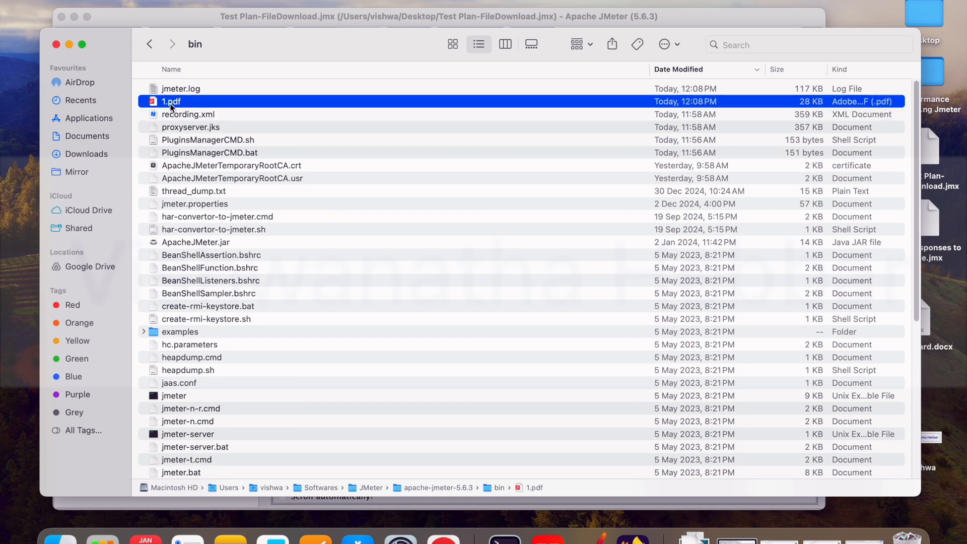
key(super+Tab)
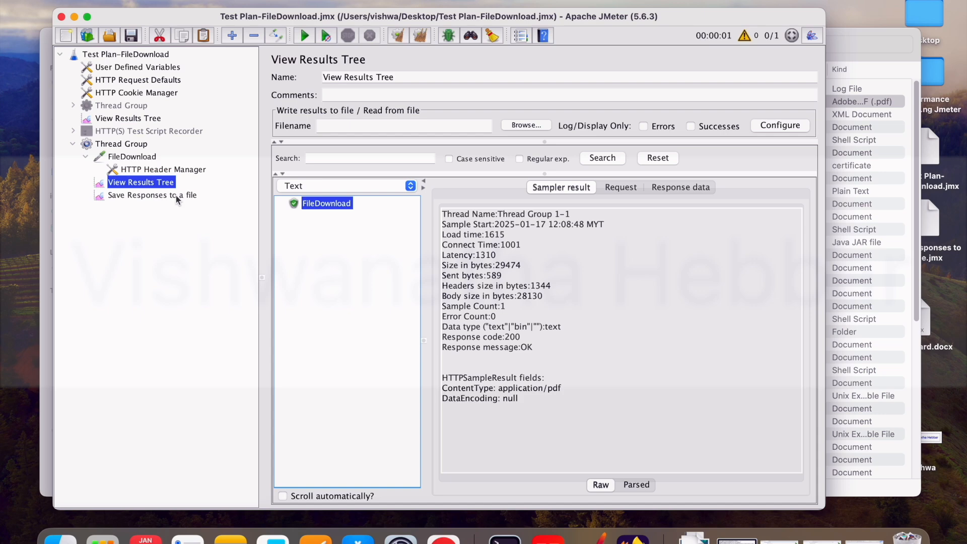
Set the number of threads of the FileDownload Thread Group to 2
click(123, 146)
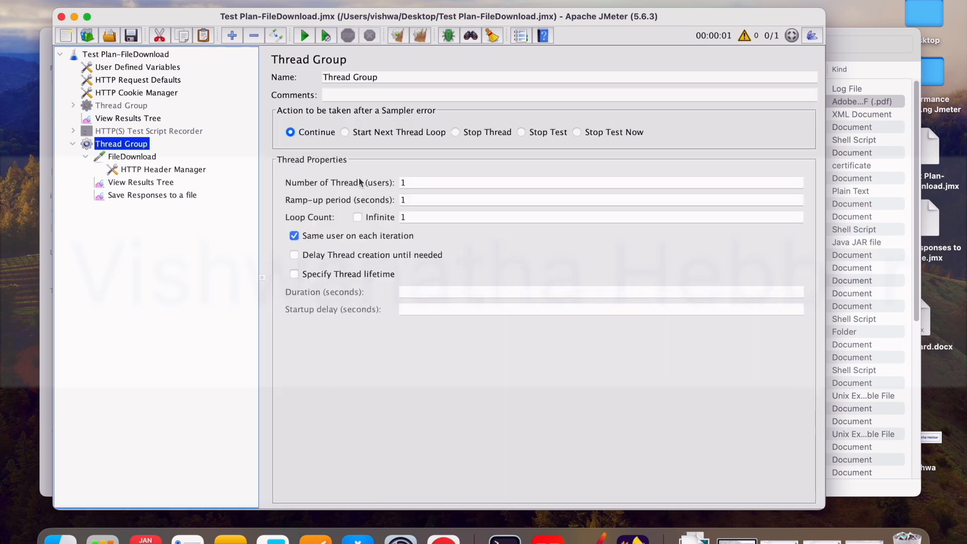
drag(422, 185, 394, 184)
text(2)
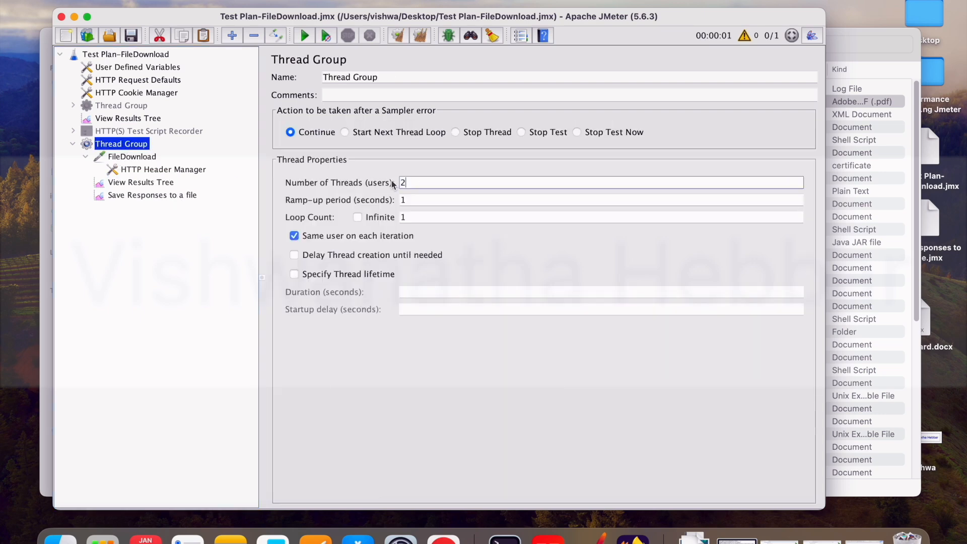
Clear the earlier results in the View Results Tree and run the test again with both threads
click(198, 183)
click(175, 198)
click(167, 185)
click(418, 37)
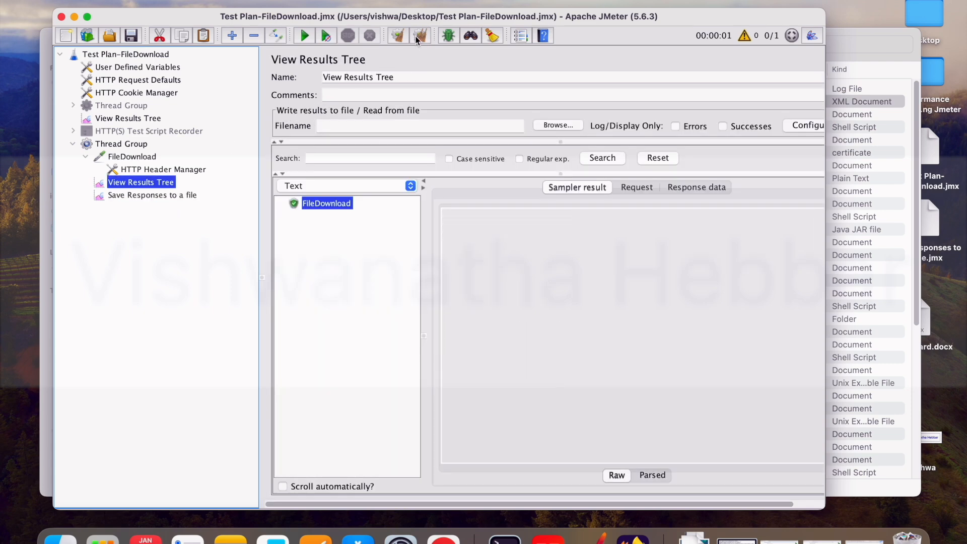
click(307, 36)
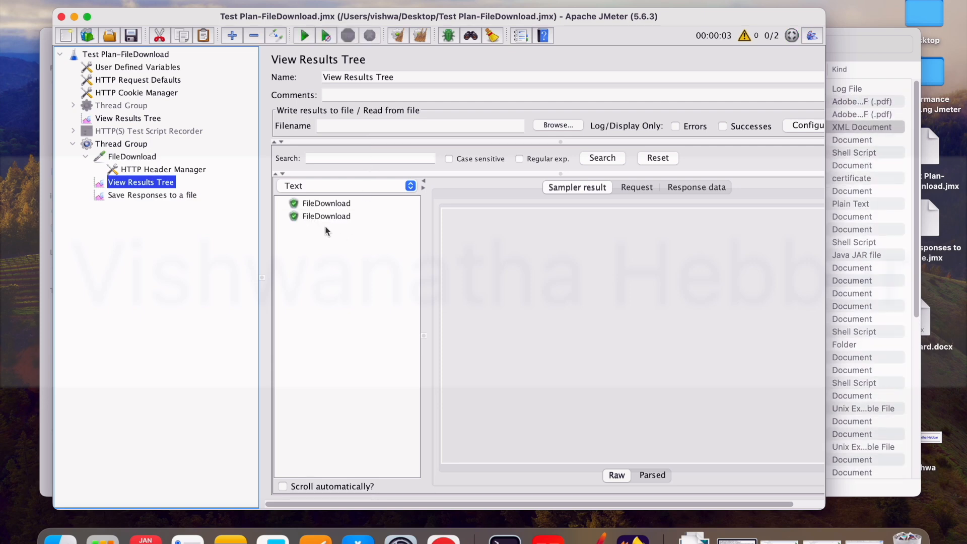
In Finder, select 1.pdf and 2.pdf in JMeter's bin folder and move them to the Bin
key(super+Tab)
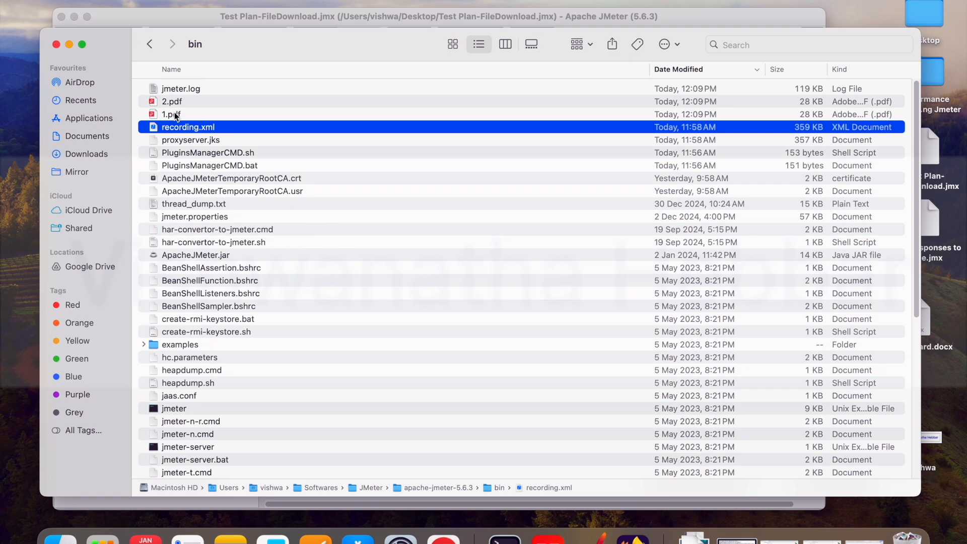
click(177, 116)
click(176, 104)
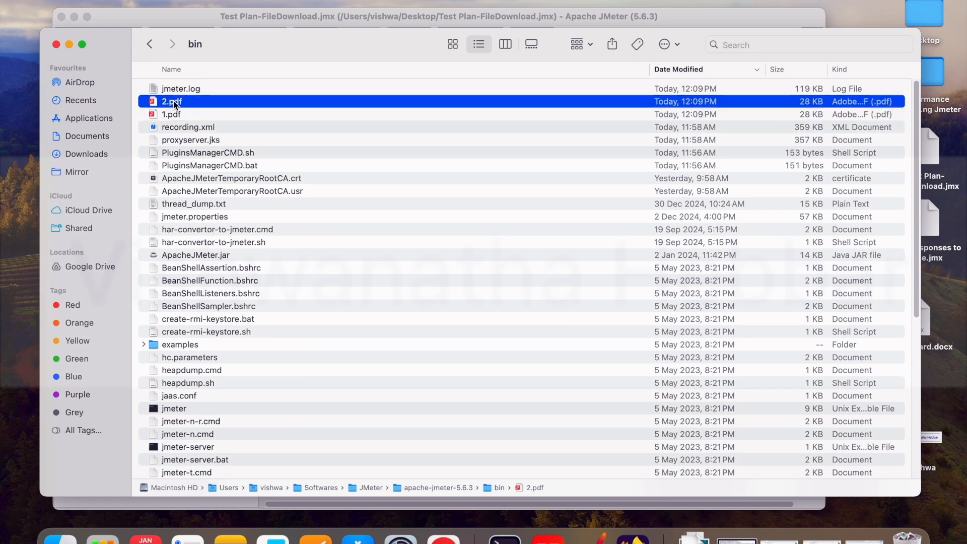
shift+click(175, 114)
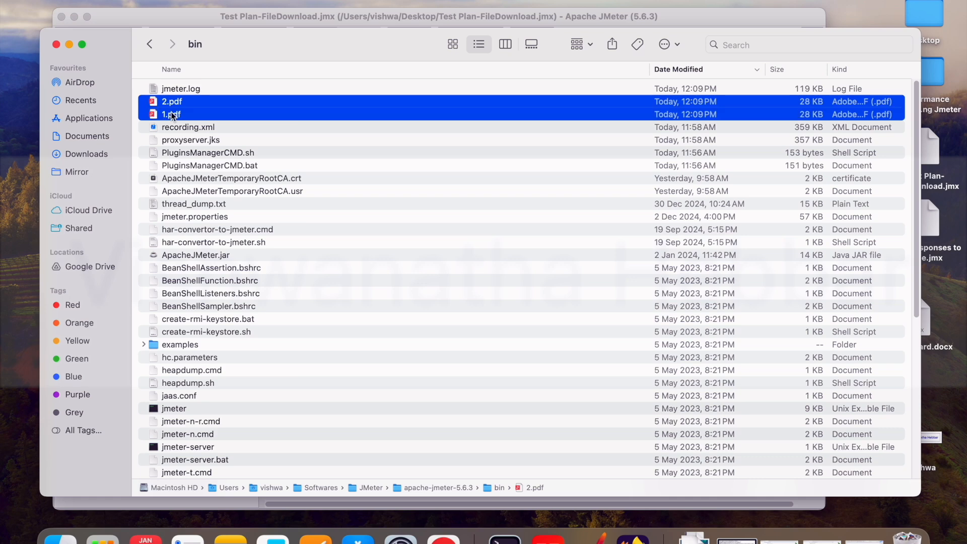
right_click(176, 106)
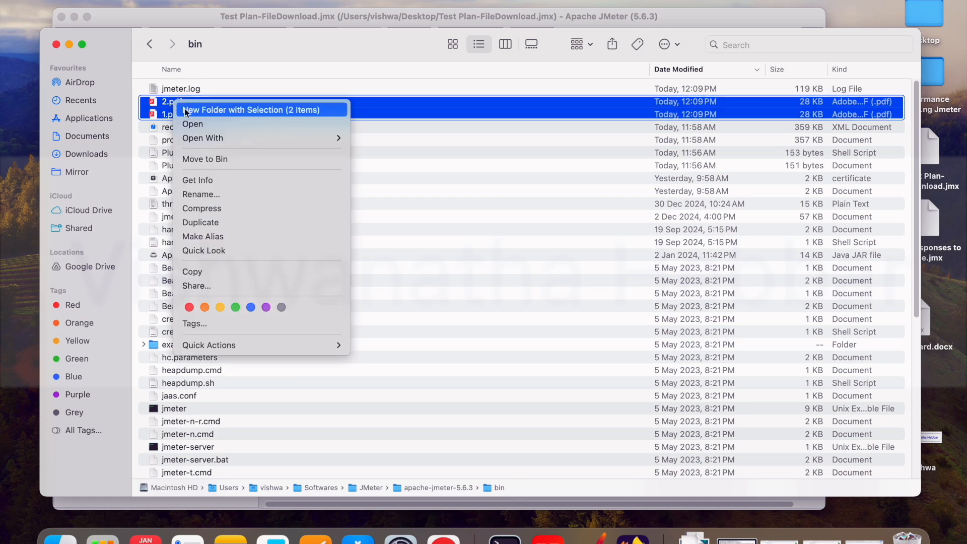
click(233, 160)
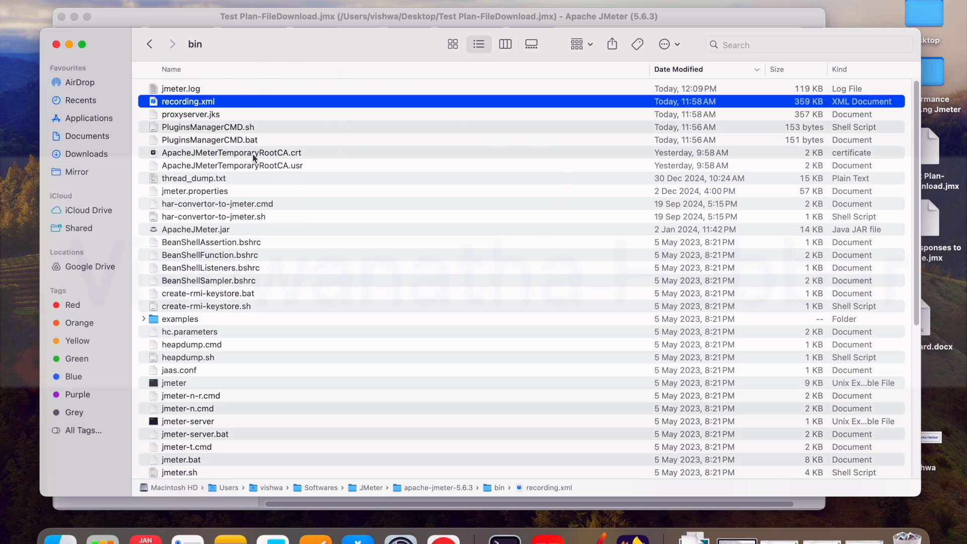
Show the Save Responses to a file settings in JMeter, and copy the Download files folder's pathname in Finder
click(587, 505)
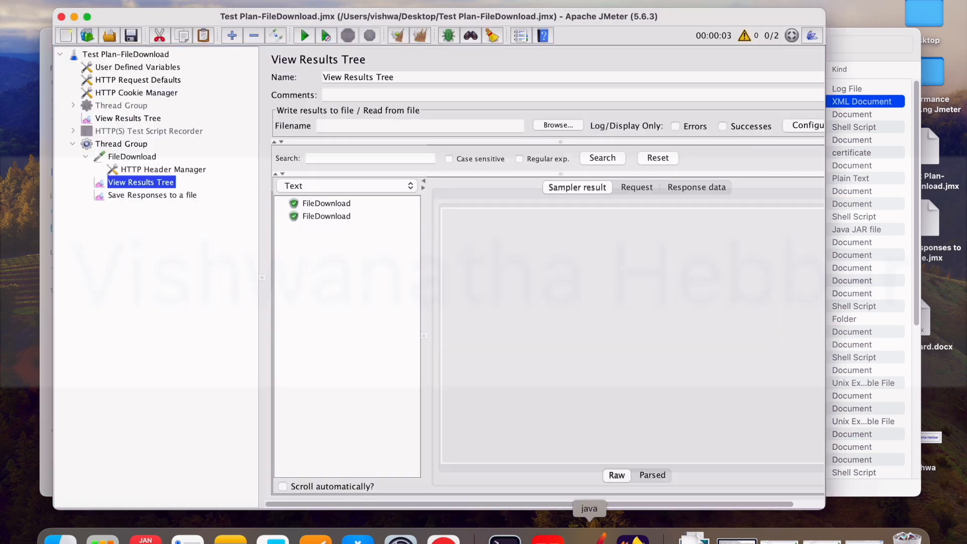
click(119, 197)
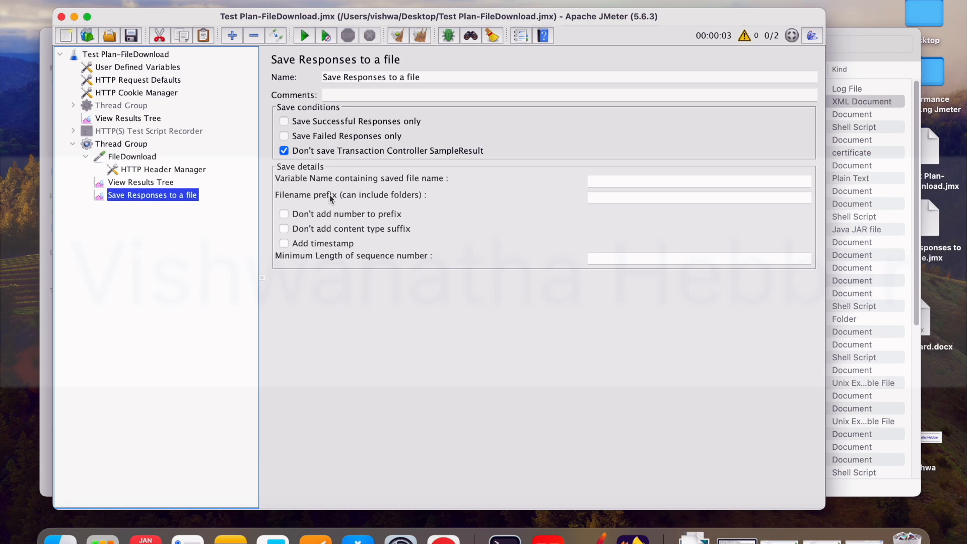
click(615, 198)
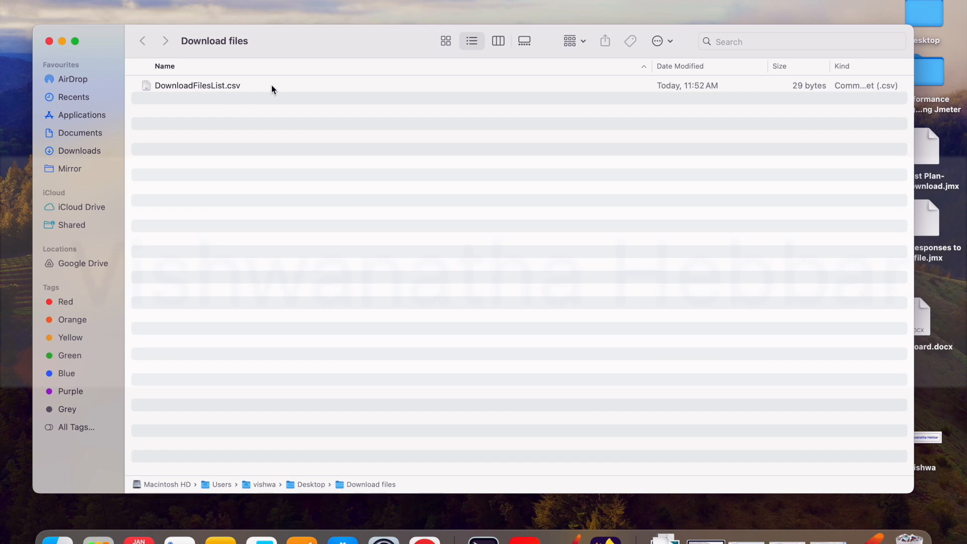
right_click(362, 485)
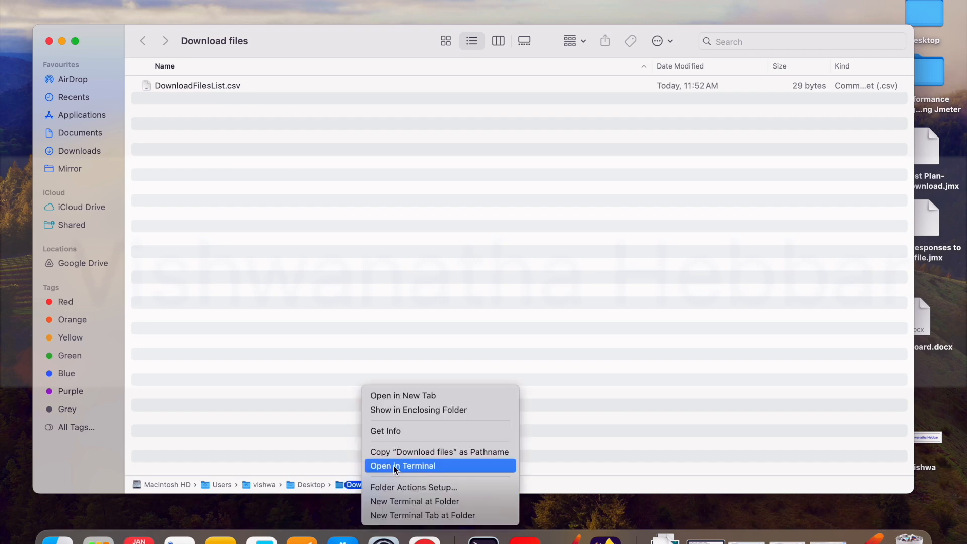
click(403, 453)
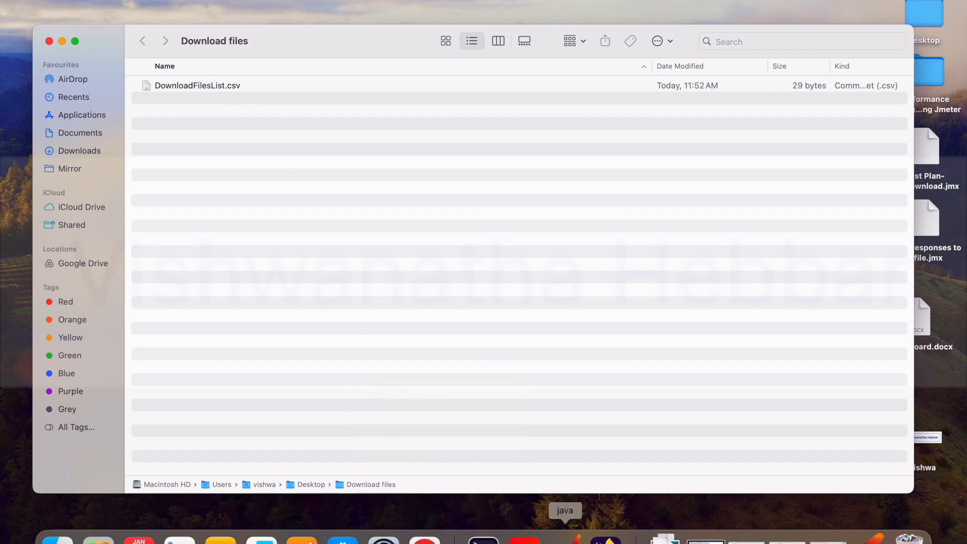
Back in JMeter, set the listener's filename prefix to the copied Download files path followed by a slash
click(575, 538)
click(602, 197)
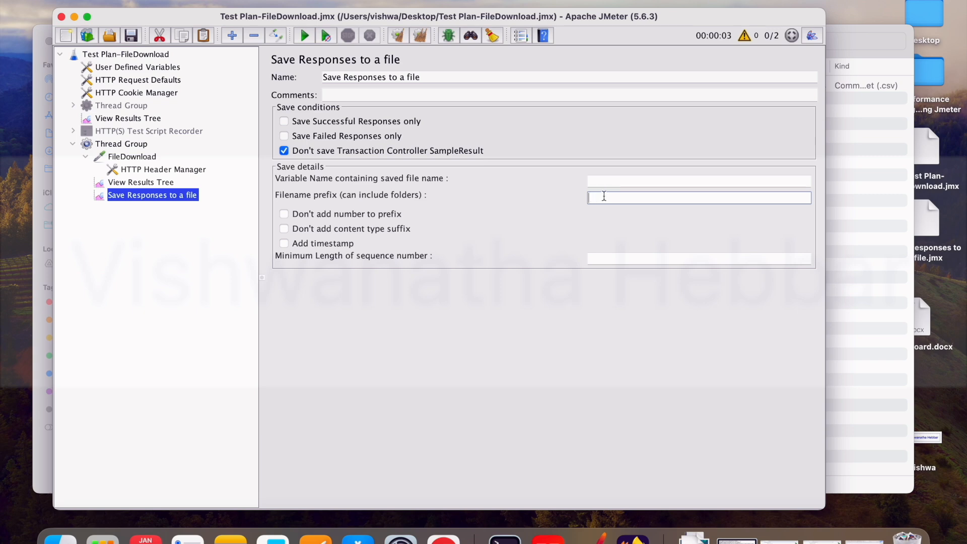
key(super+v)
click(759, 198)
text(/)
key(super+a)
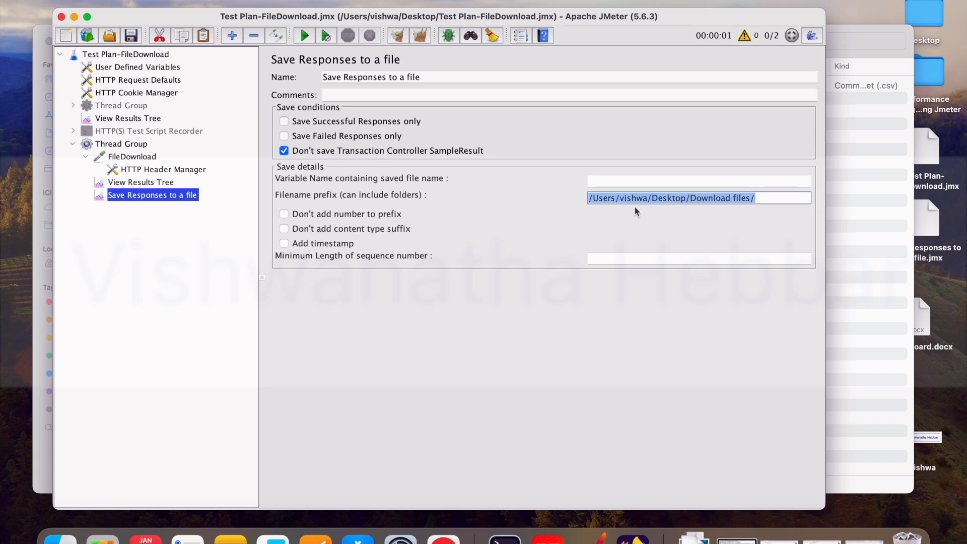
drag(782, 198, 578, 198)
Run the test from View Results Tree and check the Download files folder in Finder for 1.pdf and 2.pdf
click(166, 182)
click(304, 37)
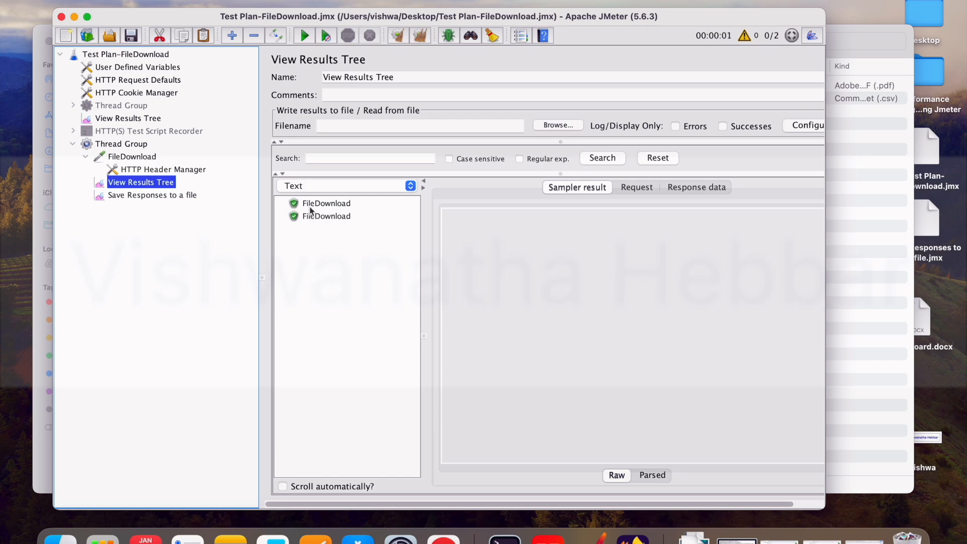
click(855, 190)
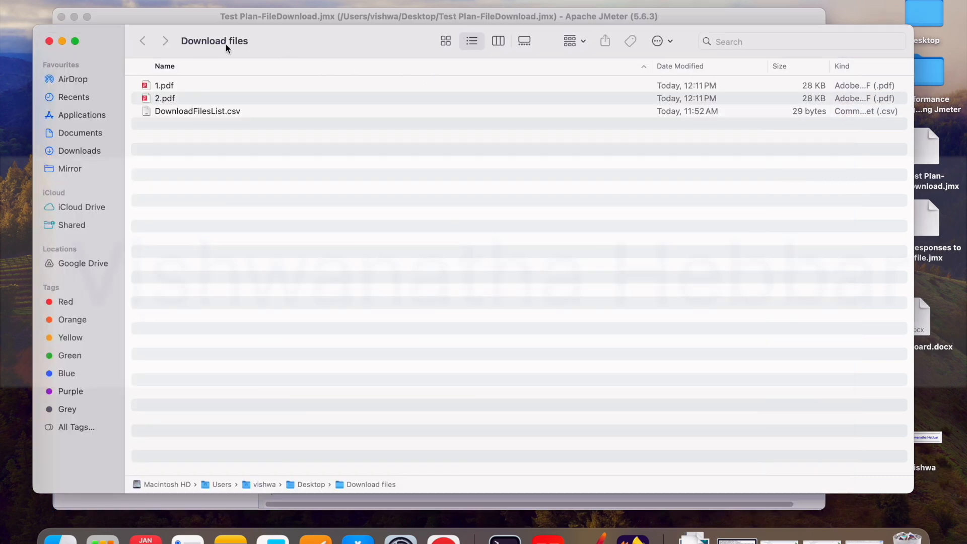
click(163, 86)
click(164, 95)
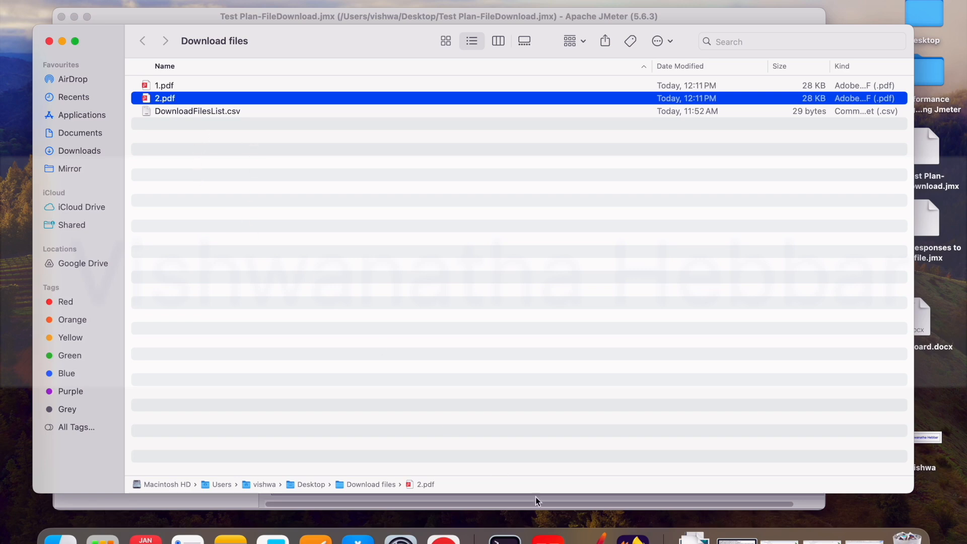
Return to JMeter and show the number of threads in the active Thread Group
click(600, 538)
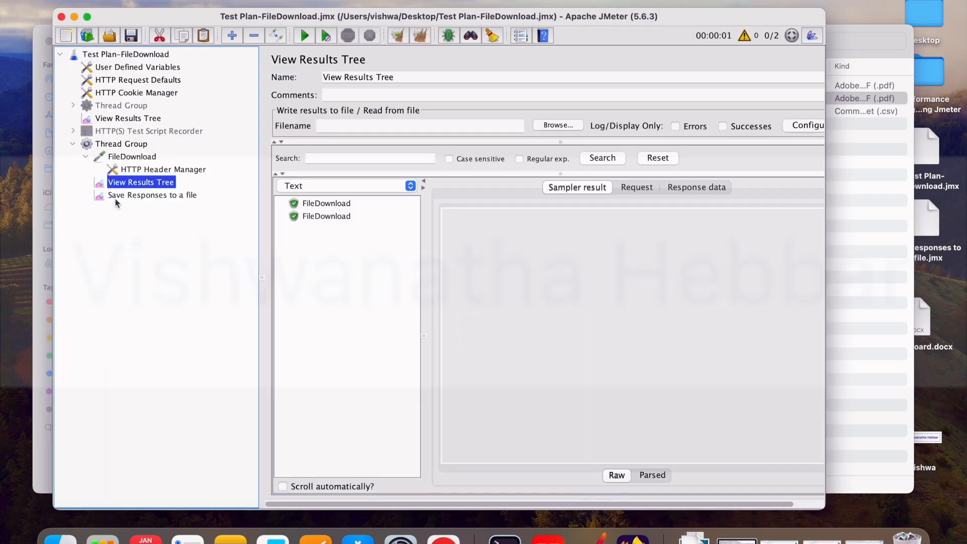
click(128, 146)
drag(422, 183, 381, 185)
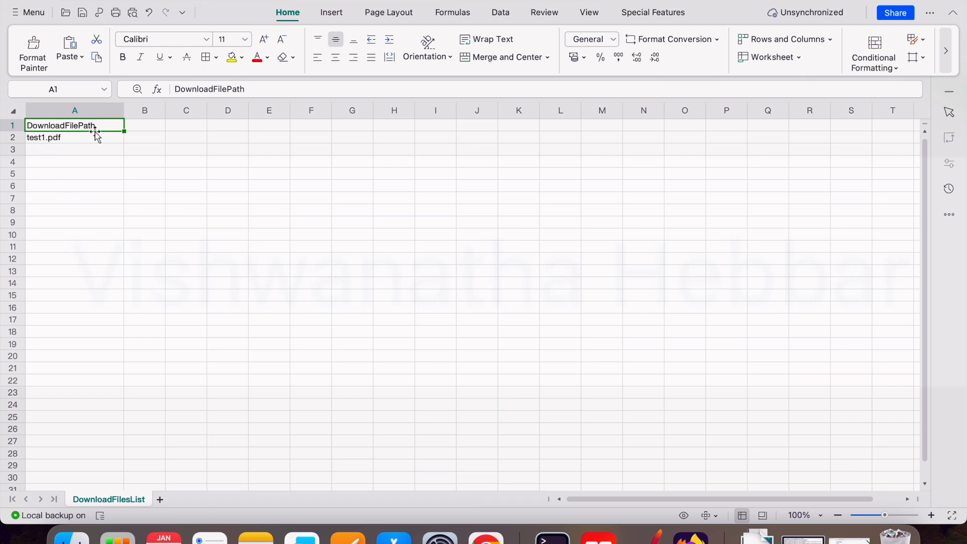
In the DownloadFilesList spreadsheet, enter upload-txt.txt in cell A3, checking the file name on the File Downloader page in the browser
click(57, 148)
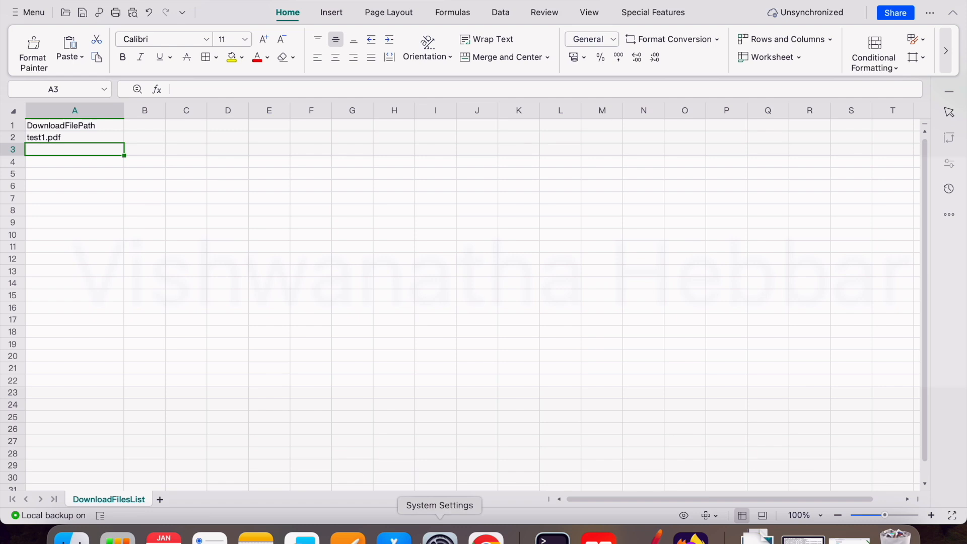
click(486, 537)
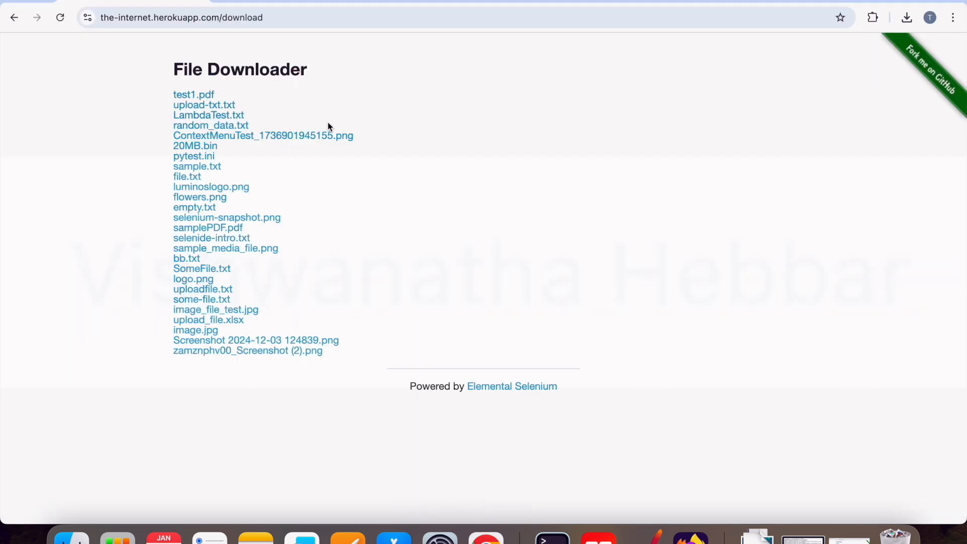
key(super+Tab)
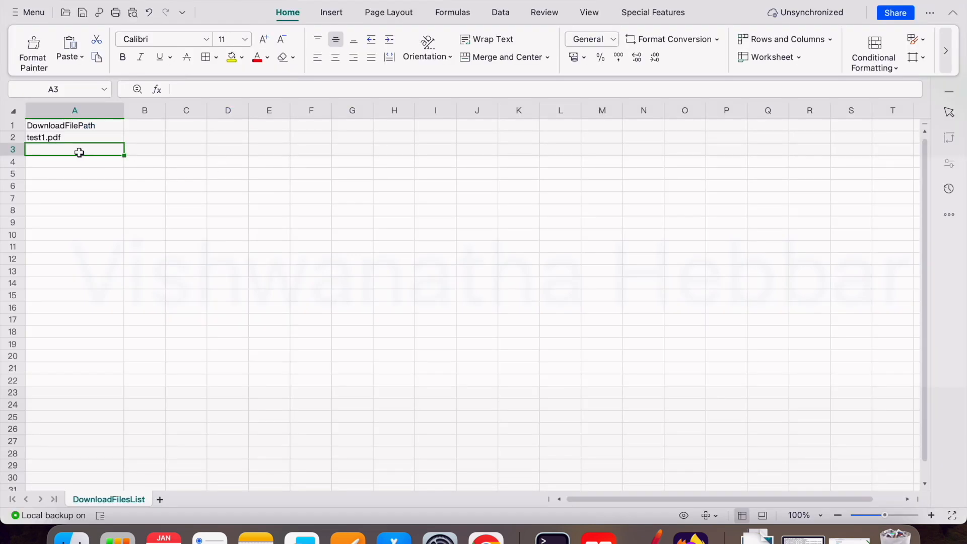
text(upload-txt.txt)
key(Return)
Check the next file name in the browser, enter LambdaTest.txt in cell A4, and save the spreadsheet in its current format
key(super+Tab)
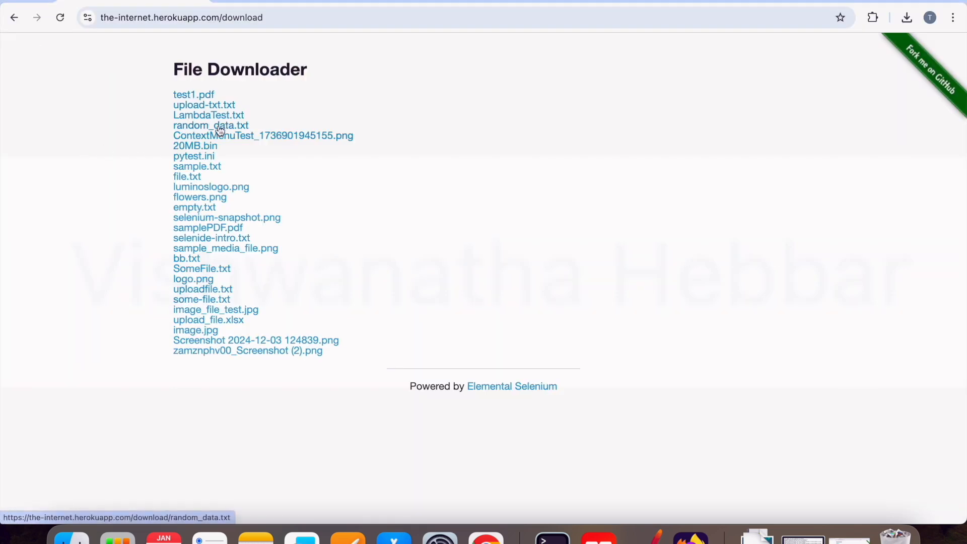
key(super+Tab)
text(LambdaTest.txt)
key(Return)
key(super+Tab)
key(super+Tab)
key(super+s)
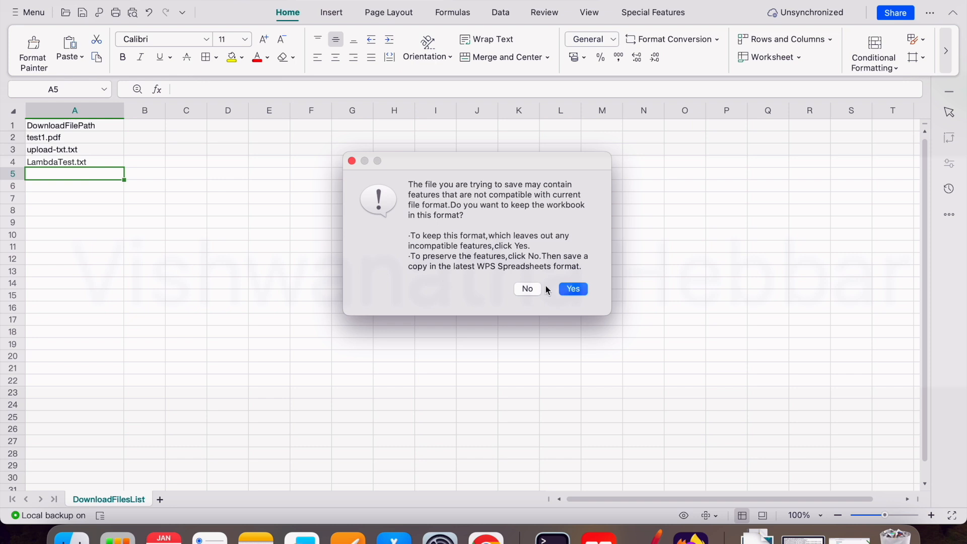
click(569, 288)
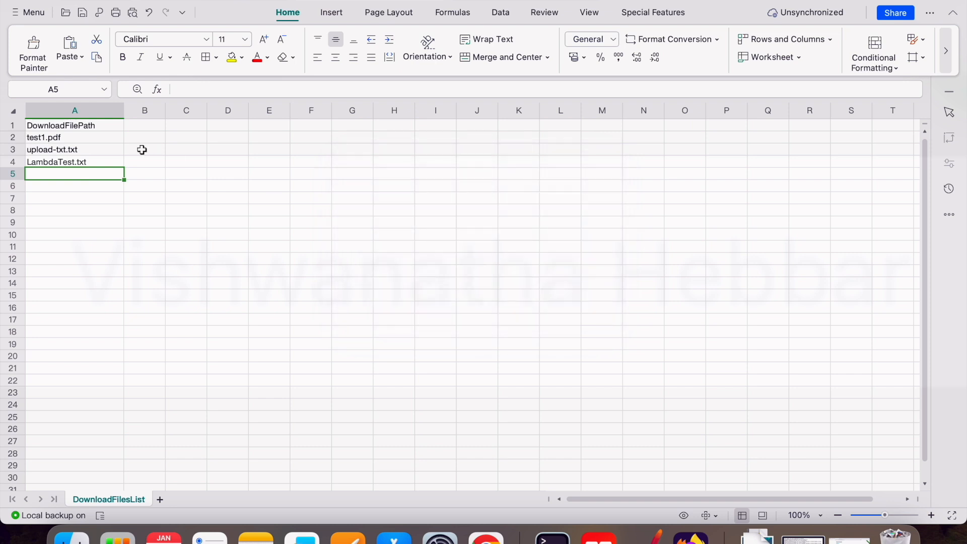
Review the DownloadFilePath heading and the cells below it, and save the spreadsheet again in its current format
click(58, 126)
drag(59, 138, 52, 420)
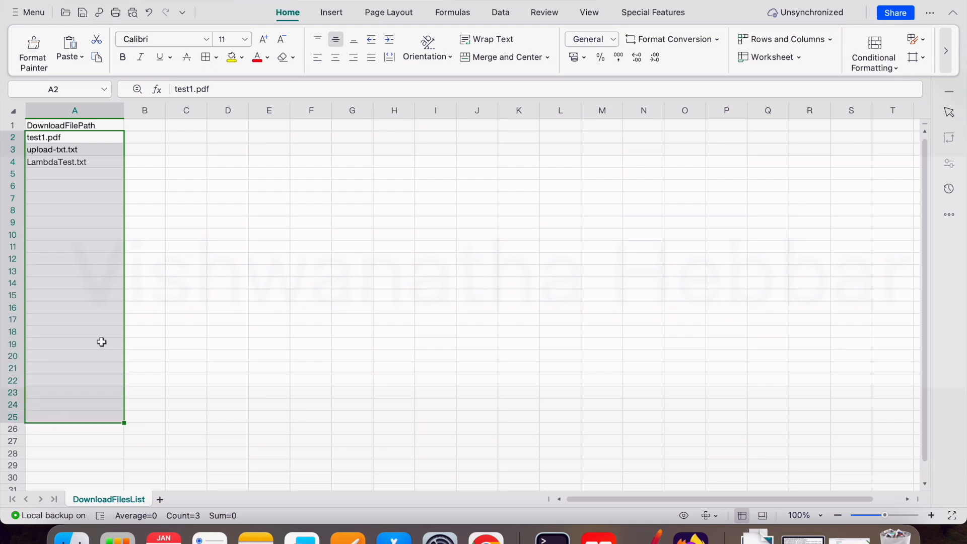
click(235, 325)
key(super+s)
click(576, 290)
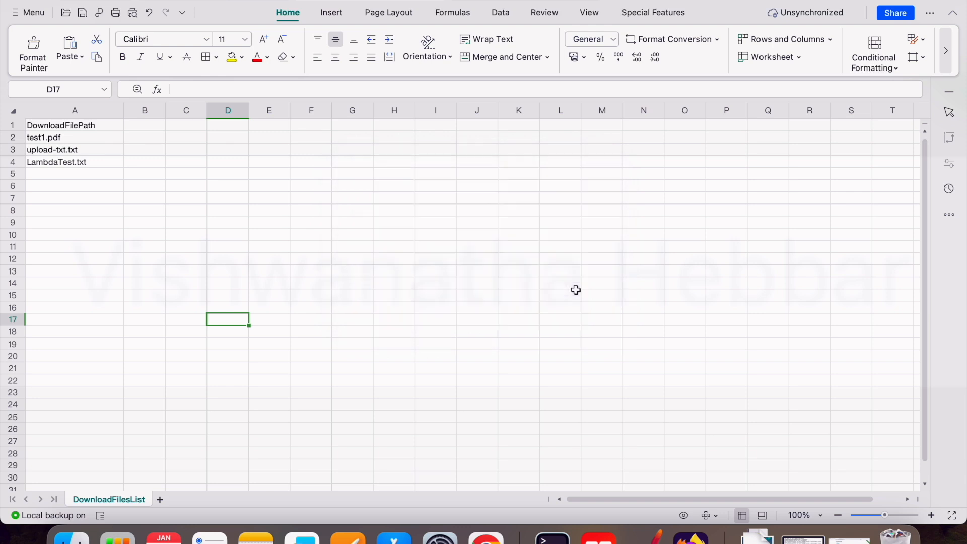
Switch to JMeter and add a CSV Data Set Config to the FileDownload request
click(436, 1)
click(650, 535)
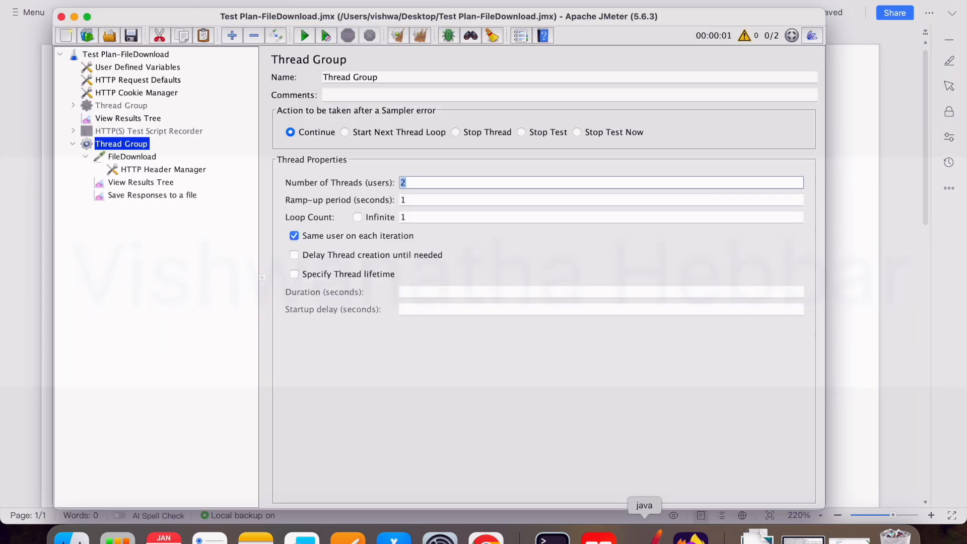
right_click(133, 160)
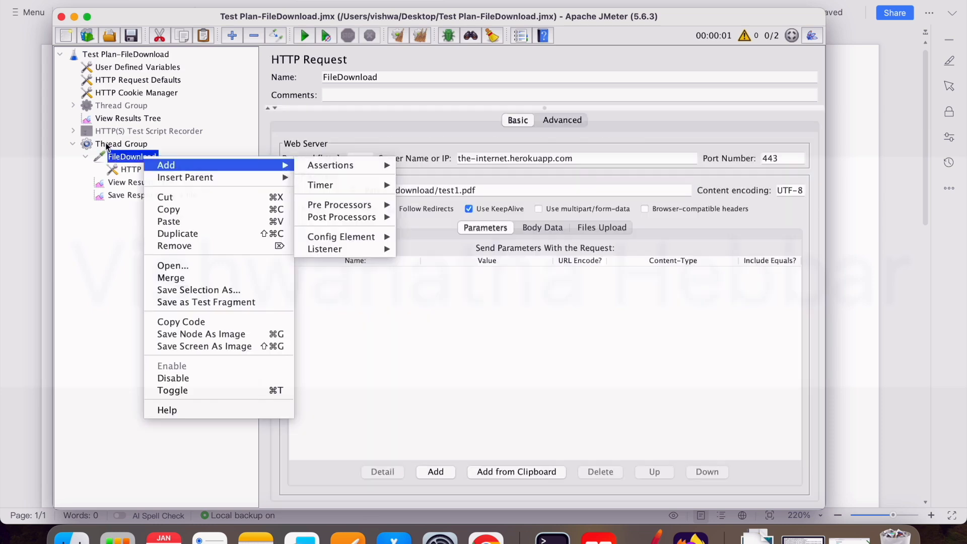
click(133, 161)
right_click(134, 160)
mouse_move(146, 167)
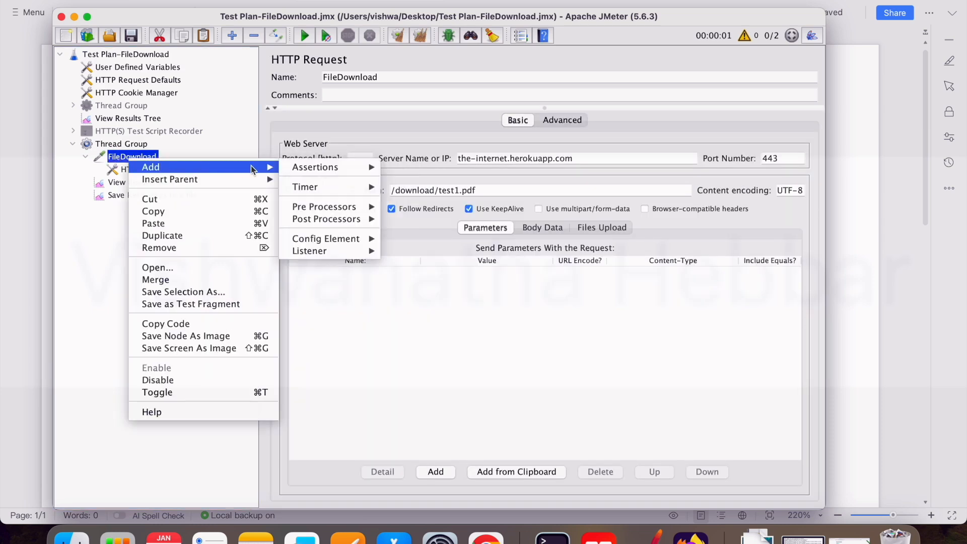
mouse_move(340, 239)
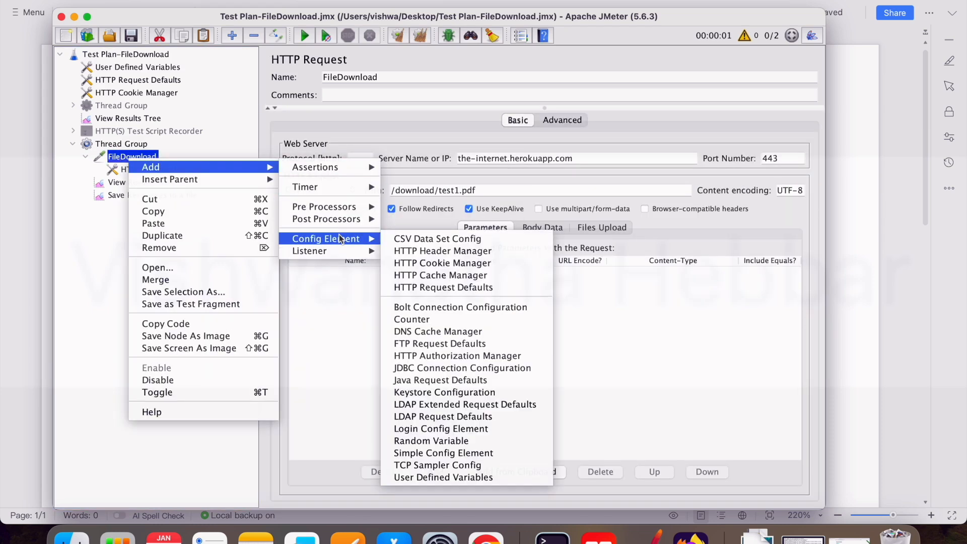
click(416, 238)
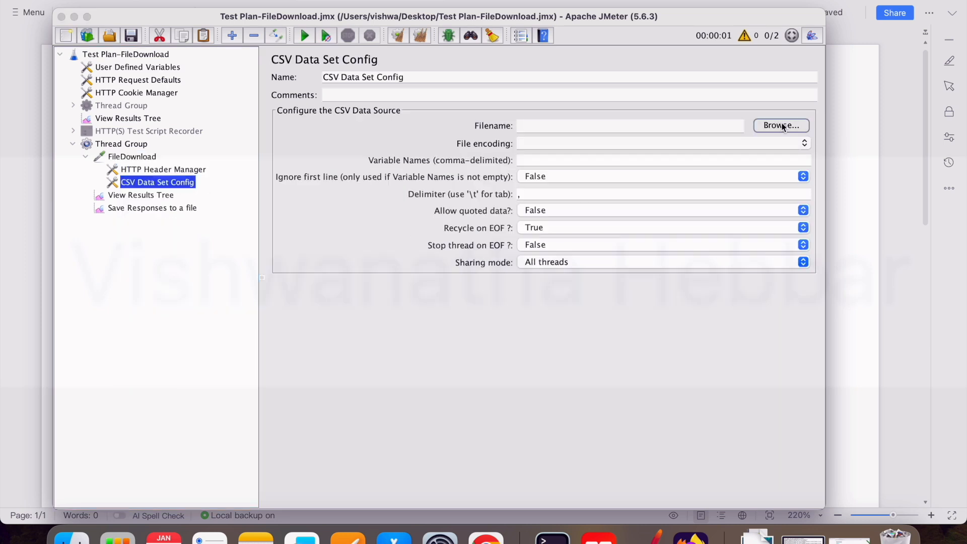
Set the CSV data source file to DownloadFilesList.csv from the Download files folder
click(782, 126)
double_click(302, 200)
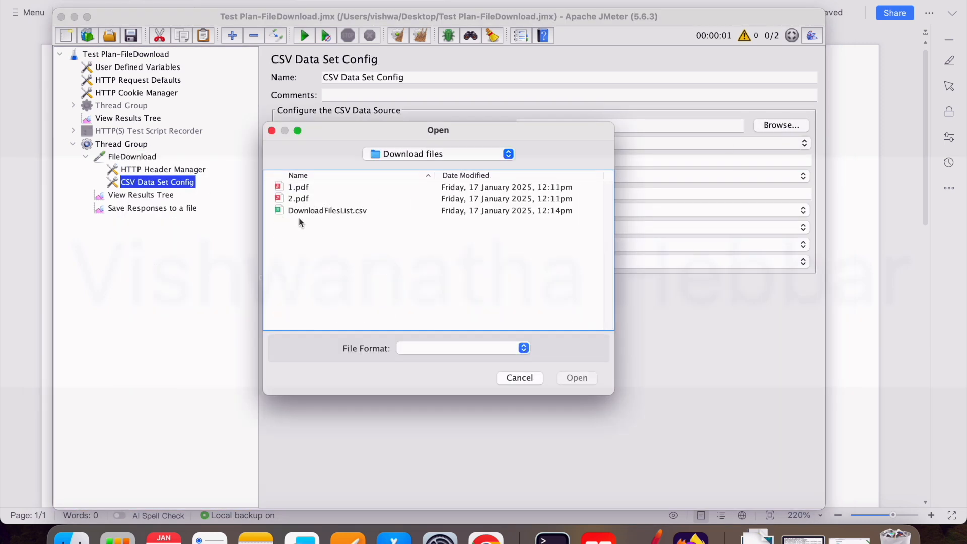
click(333, 210)
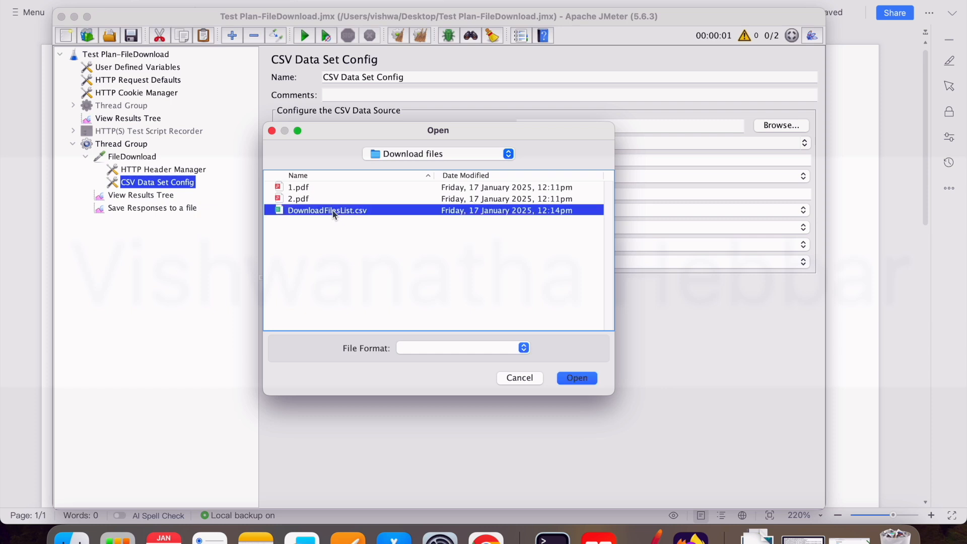
click(577, 378)
Name the CSV variable downloadFIleName and set the data set to ignore the first line (True)
click(552, 161)
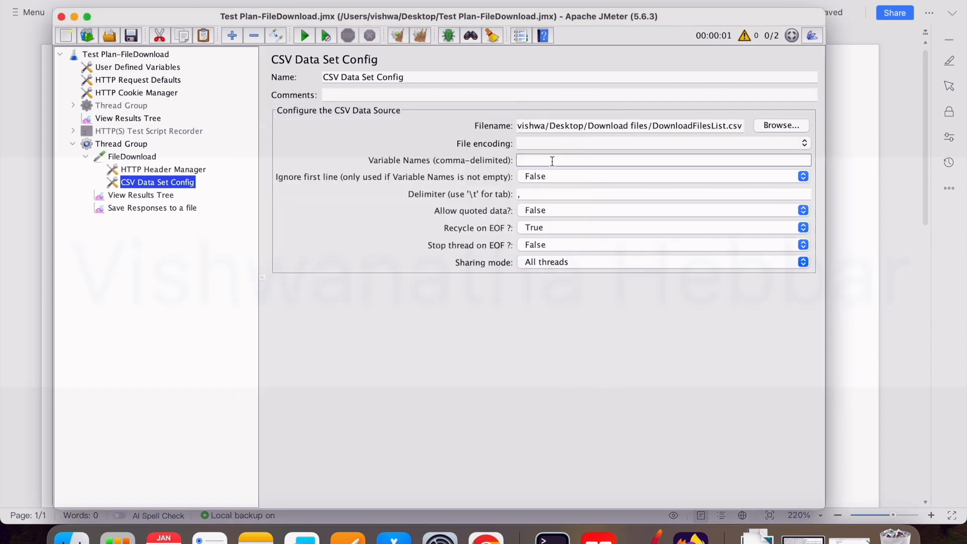
text(downloadFl)
text(leName)
double_click(552, 160)
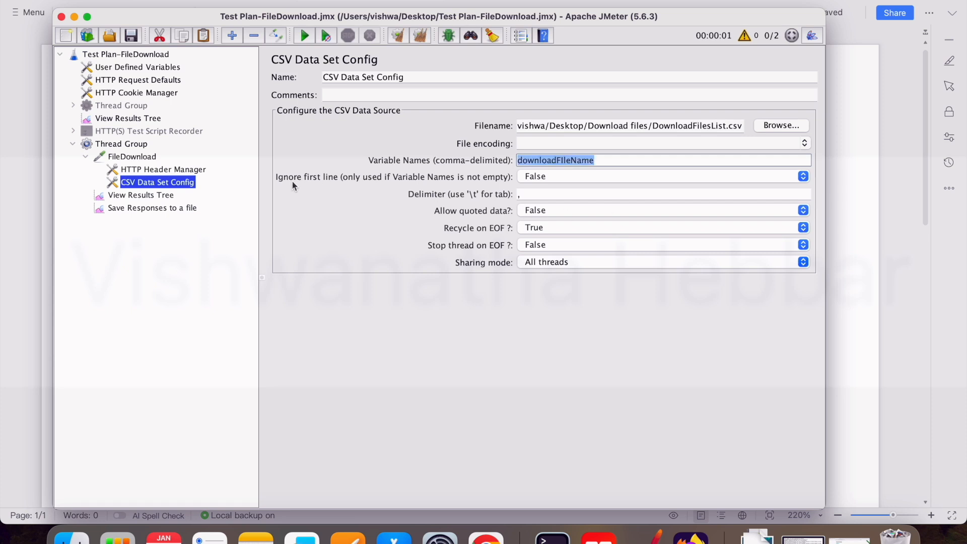
click(541, 178)
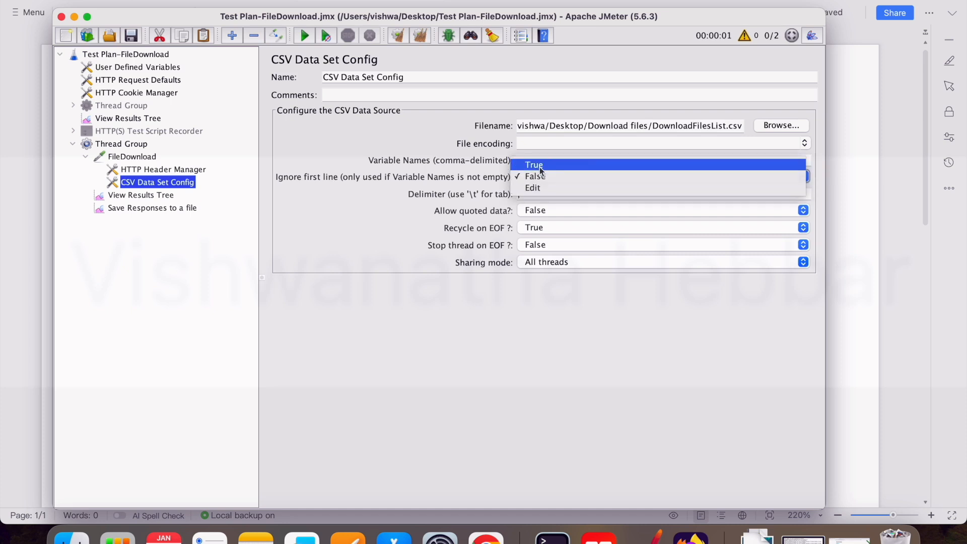
click(540, 168)
double_click(561, 160)
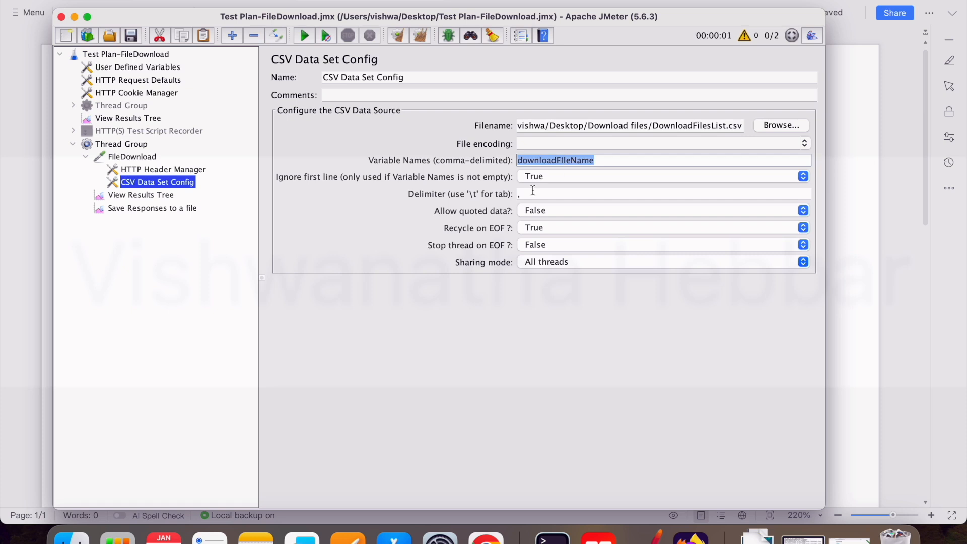
In the FileDownload request path, replace test1.pdf with ${downloadFIleName} so it reads /download/${downloadFIleName}
click(170, 168)
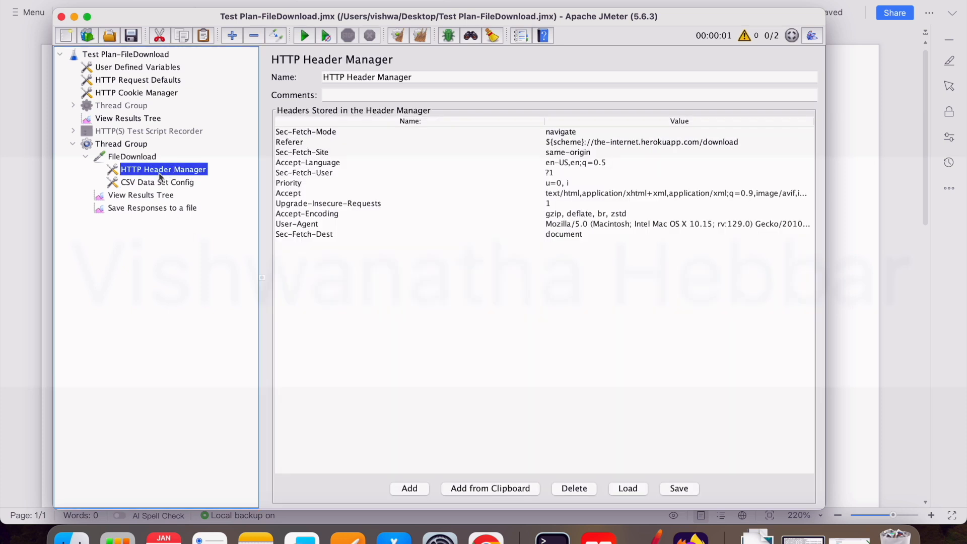
click(127, 159)
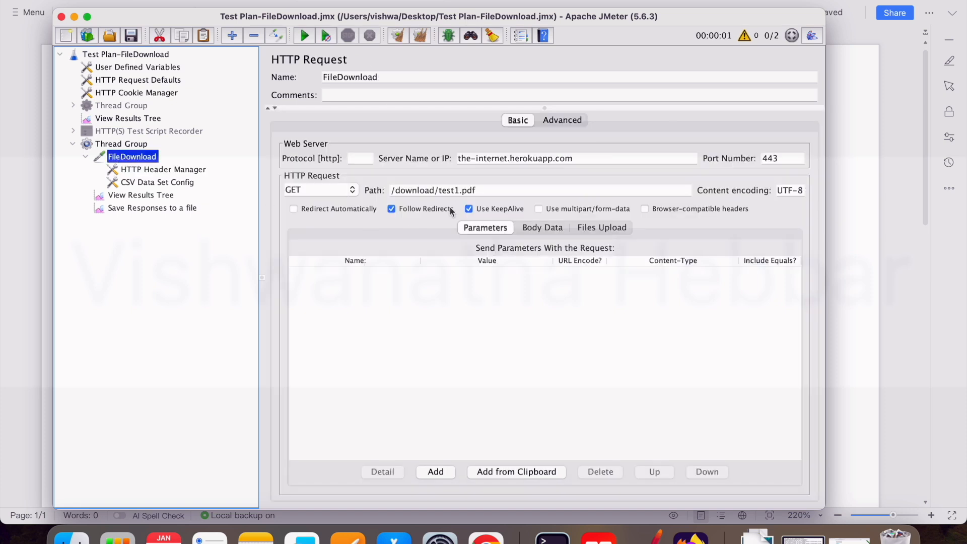
drag(440, 191, 509, 192)
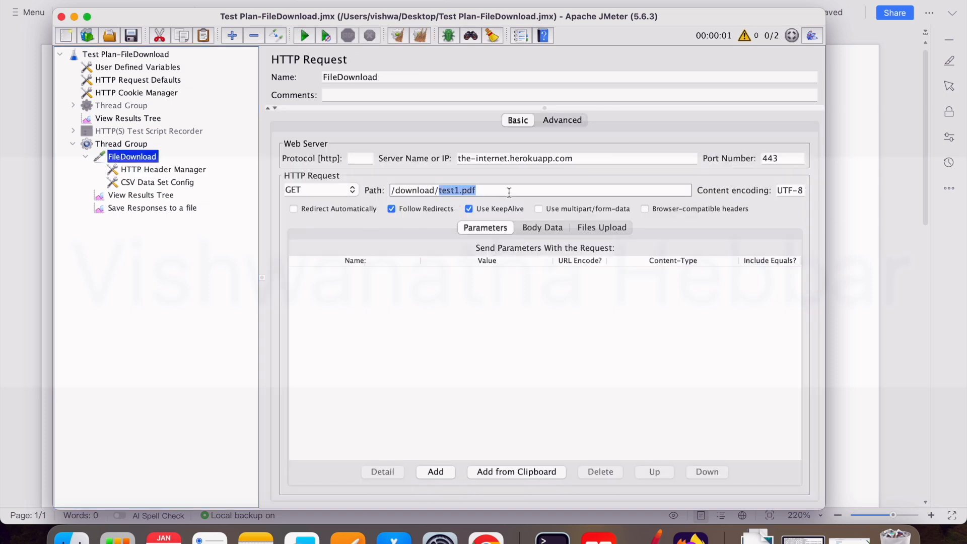
key(BackSpace)
text(${downloadFIleName)
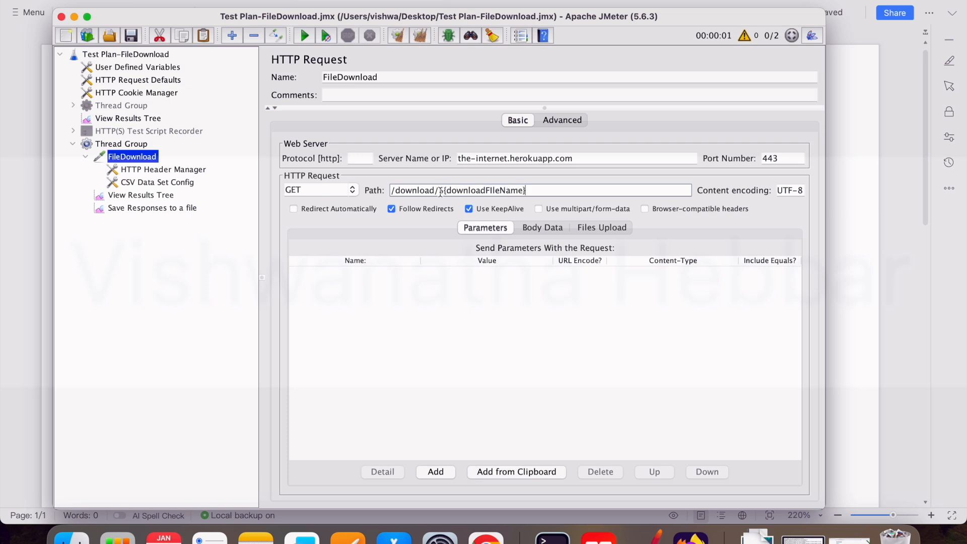
drag(440, 191, 544, 188)
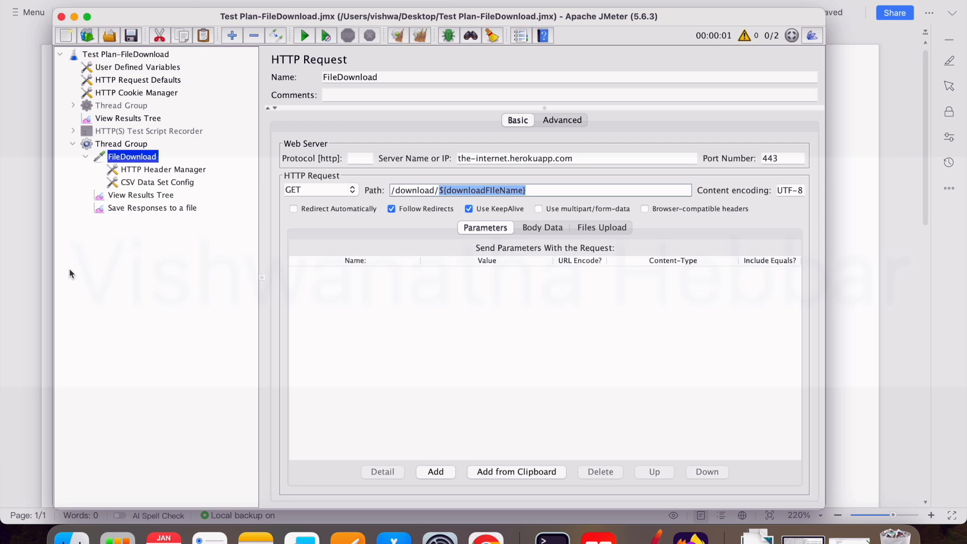
Clear the previous results in View Results Tree, and delete 1.pdf and 2.pdf from the Download files folder in Finder
click(142, 197)
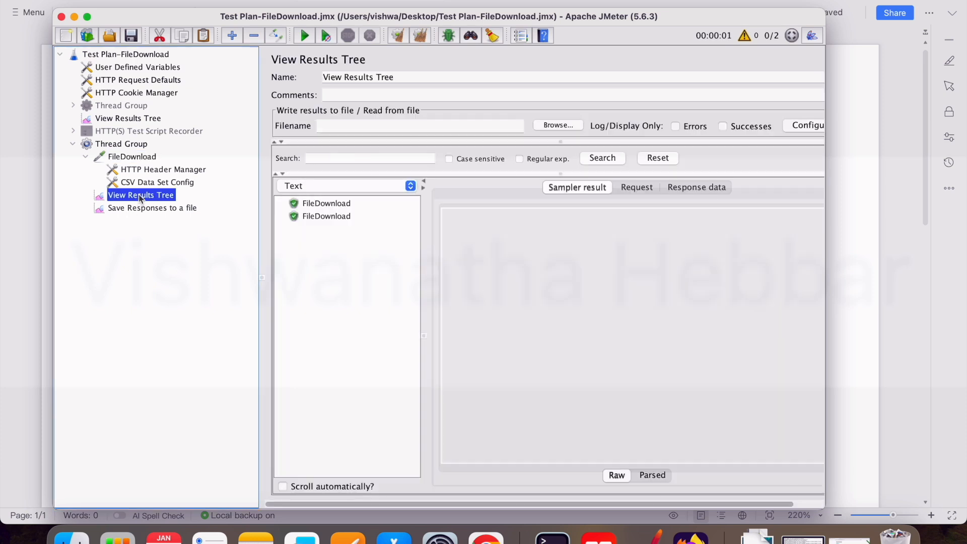
click(419, 37)
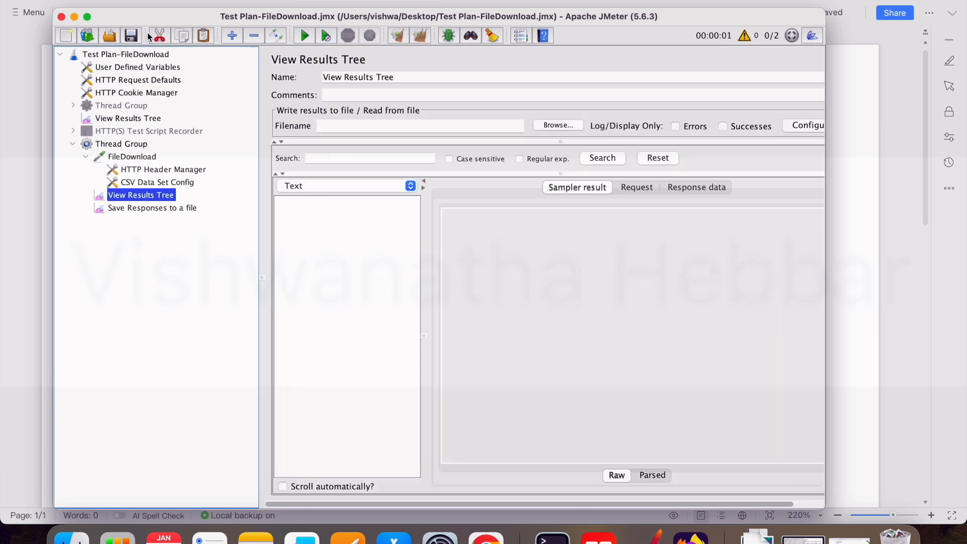
click(71, 538)
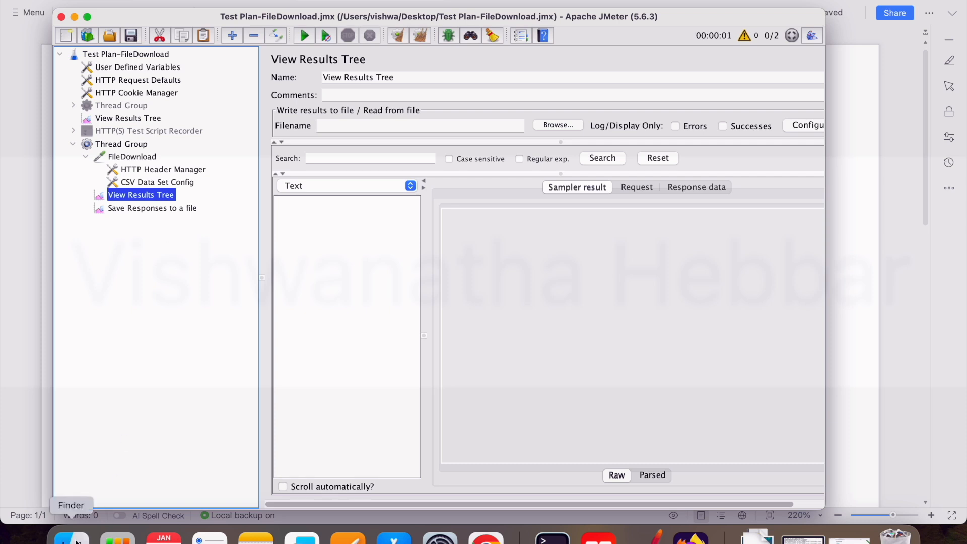
click(165, 86)
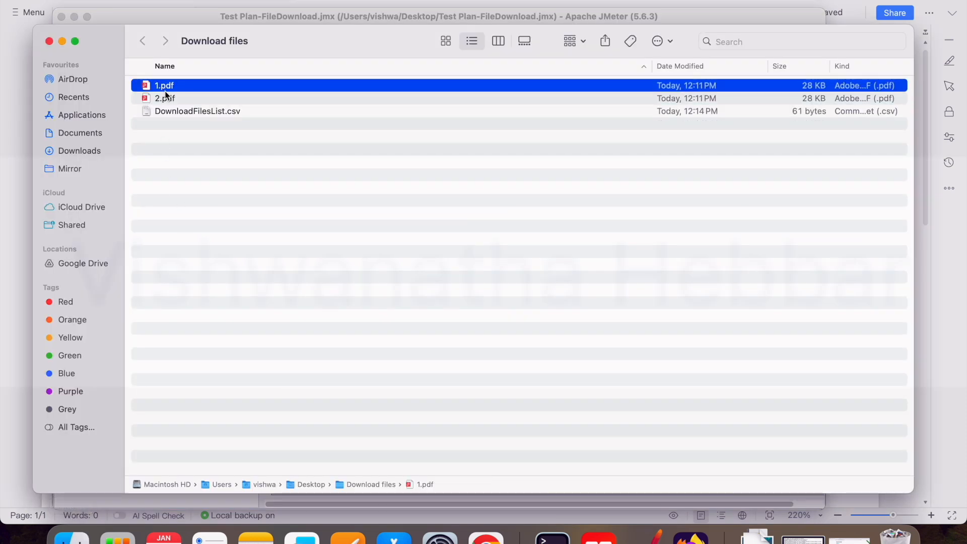
shift+click(160, 96)
key(super+BackSpace)
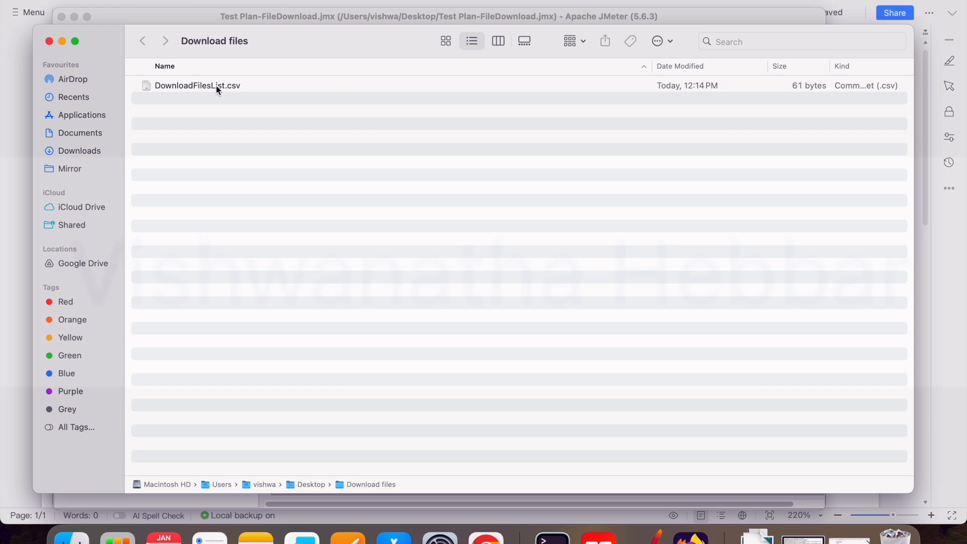
Switch to JMeter, check the Save Responses to a file settings, and run the test with View Results Tree displayed
click(654, 537)
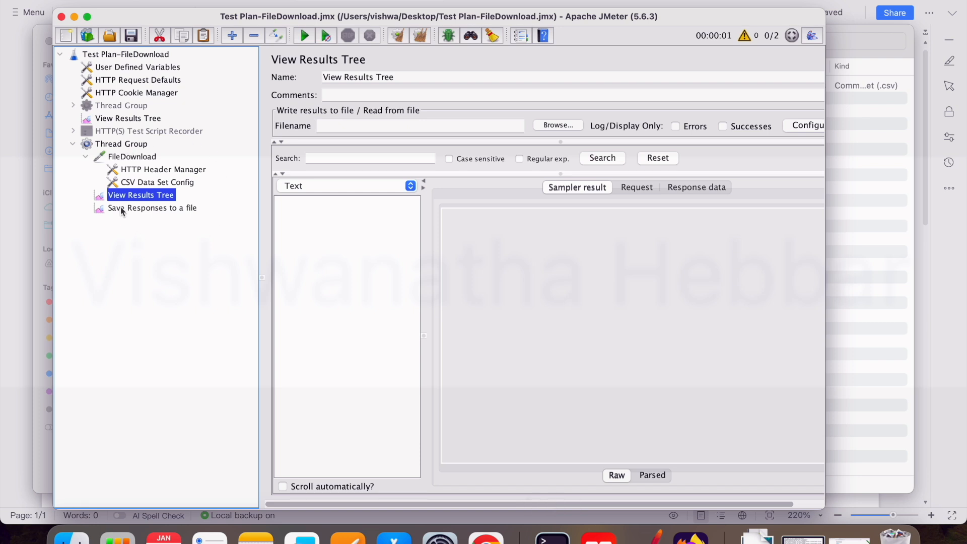
click(121, 208)
click(139, 194)
click(152, 208)
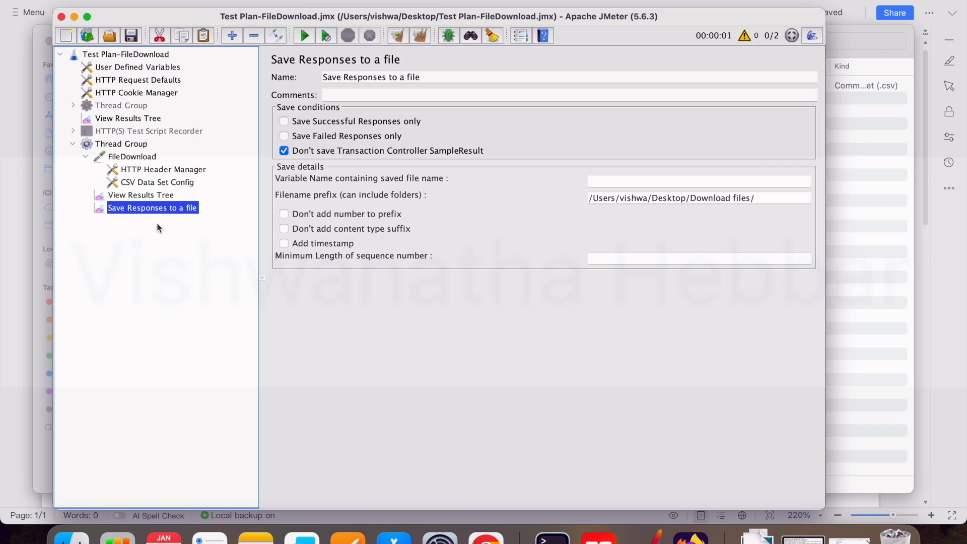
click(142, 196)
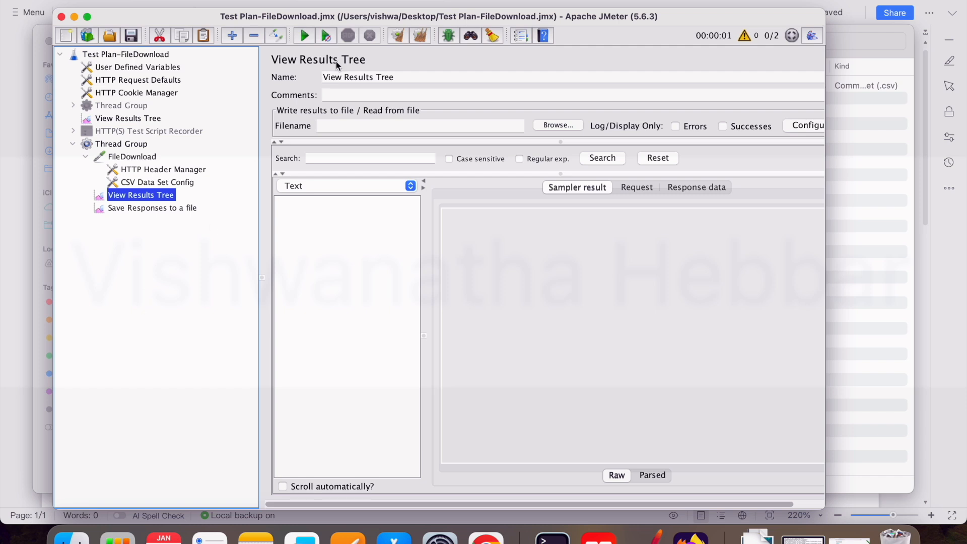
click(305, 35)
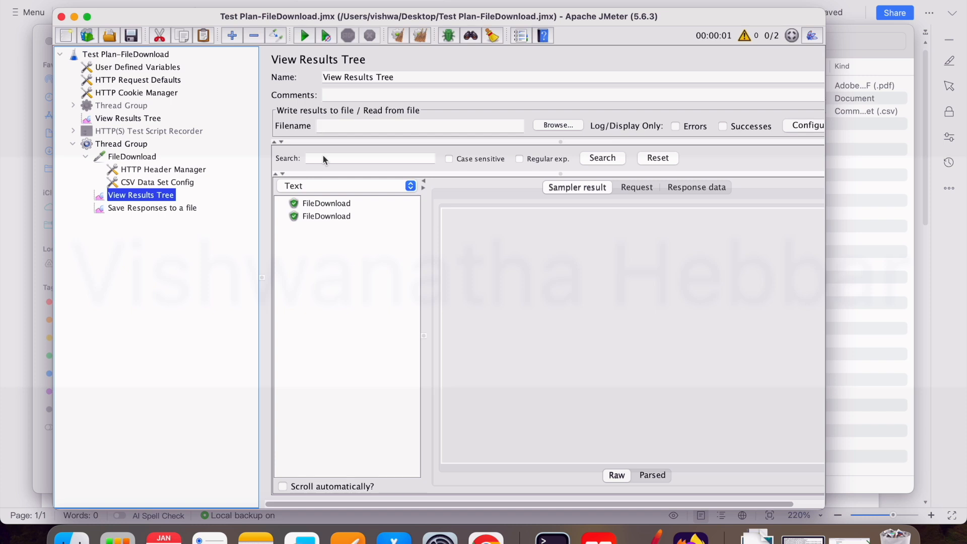
Switch to Finder and check the newly saved response files in the Download files folder
click(877, 200)
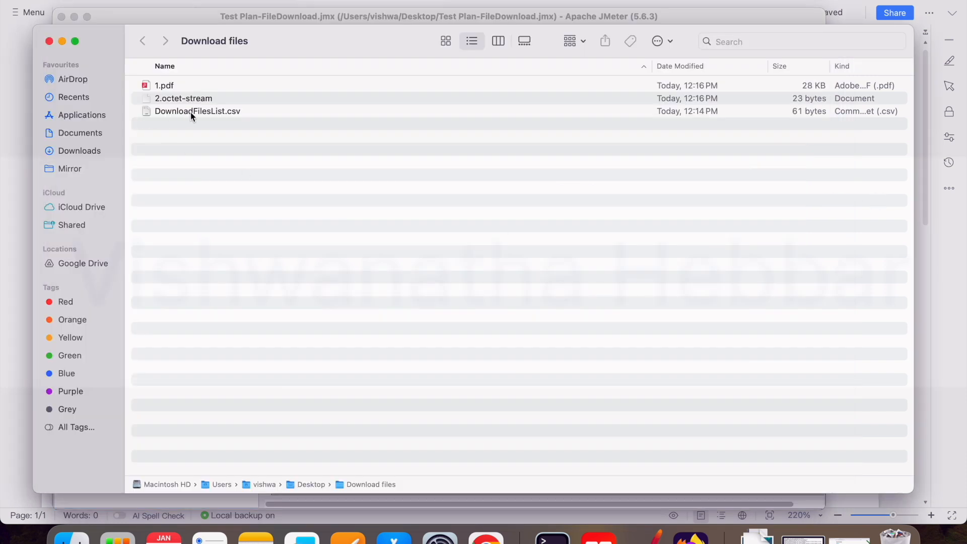
click(160, 86)
click(173, 100)
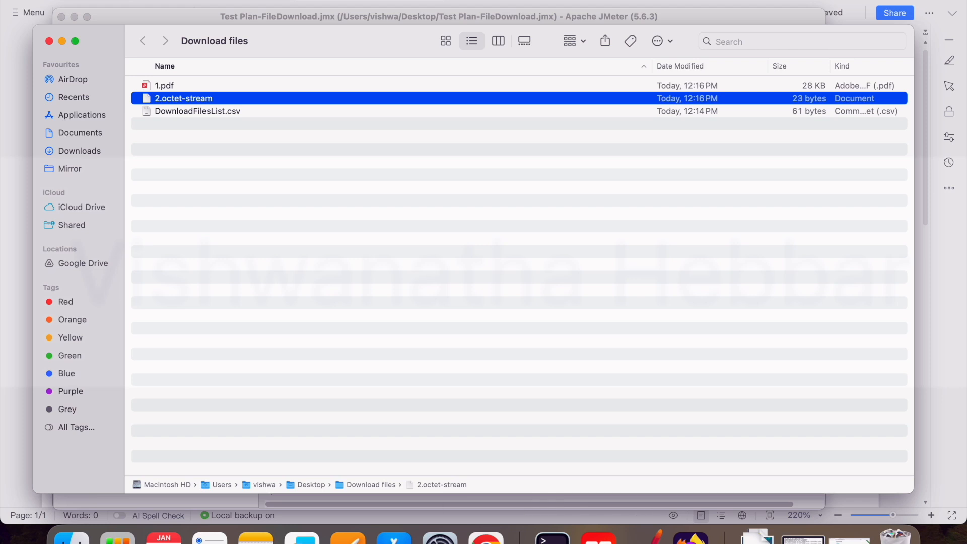
Switch to JMeter and set the active Thread Group's number of threads to 3
click(645, 537)
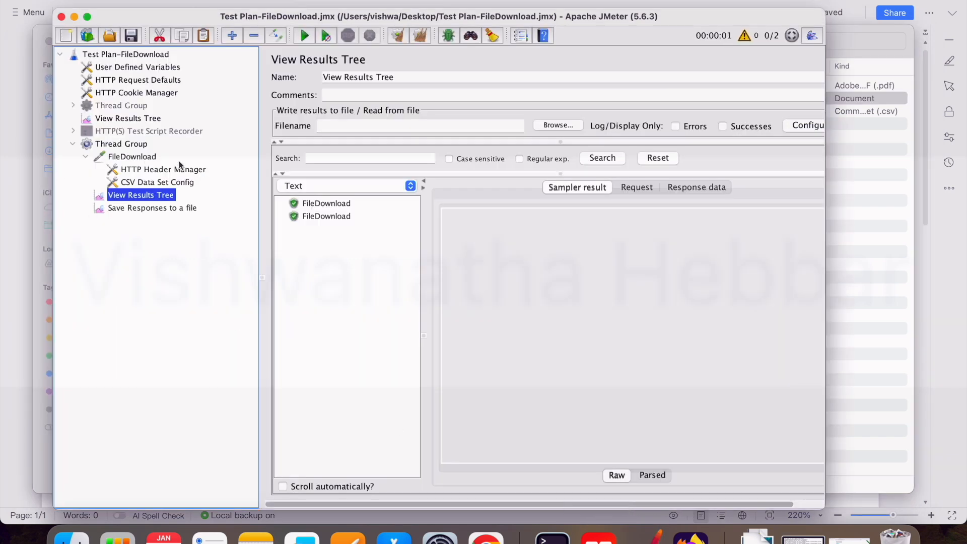
click(123, 146)
click(422, 184)
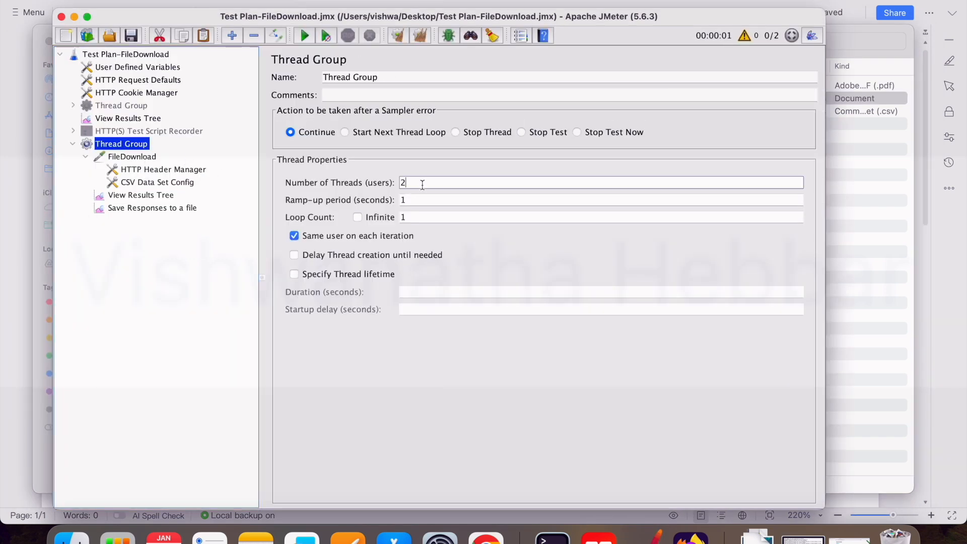
click(403, 183)
text(3)
key(Delete)
drag(415, 182, 396, 184)
Delete the saved response files from the Download files folder in Finder, keeping DownloadFilesList.csv, and return to JMeter
click(866, 243)
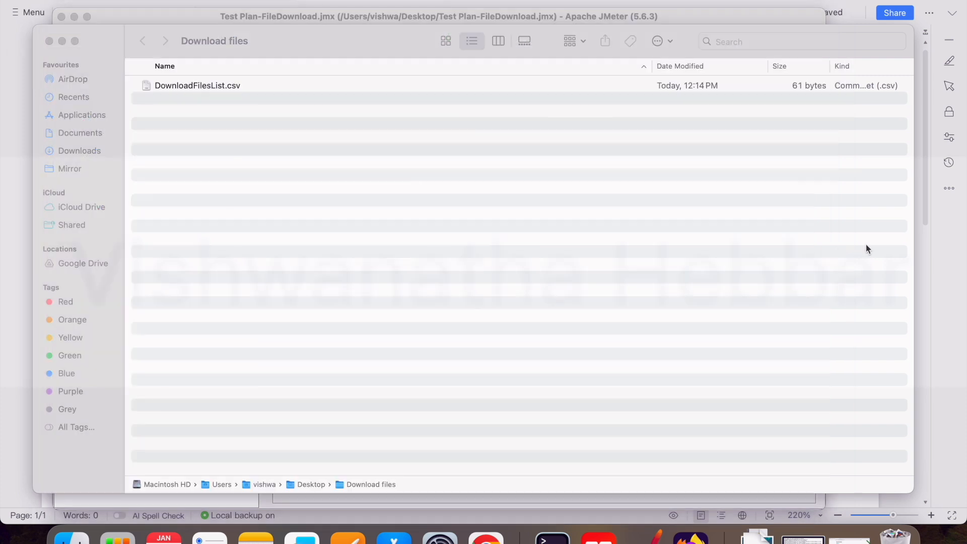
key(super+Tab)
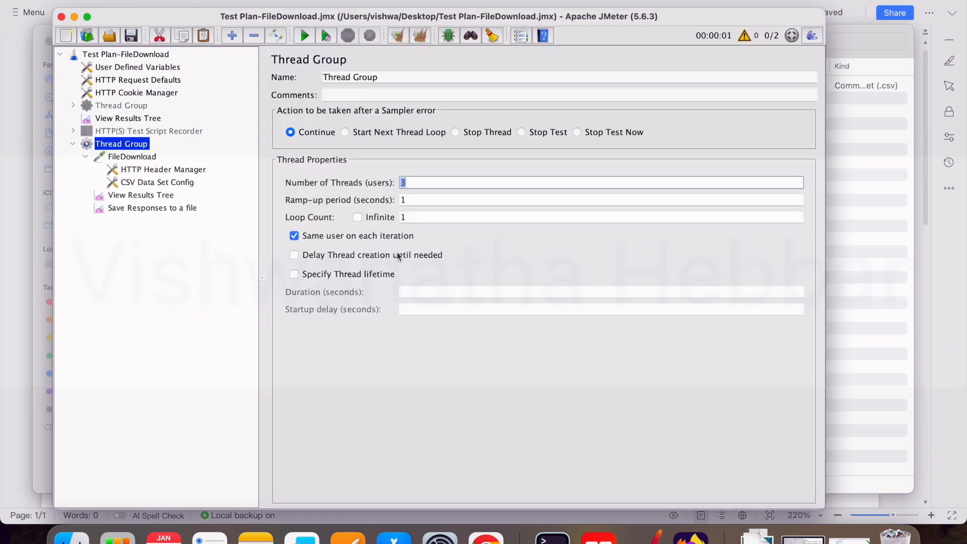
Clear the earlier results in View Results Tree and run the test again
click(137, 196)
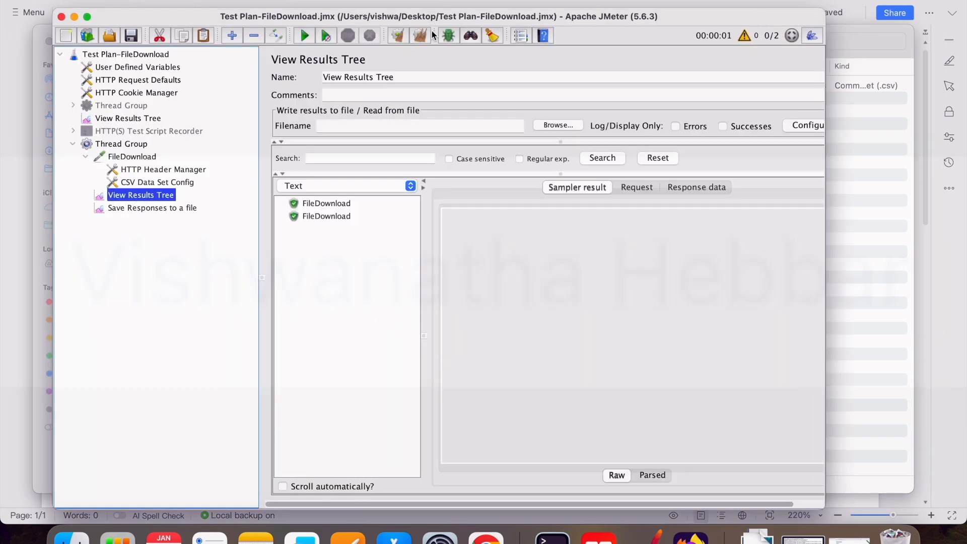
click(417, 35)
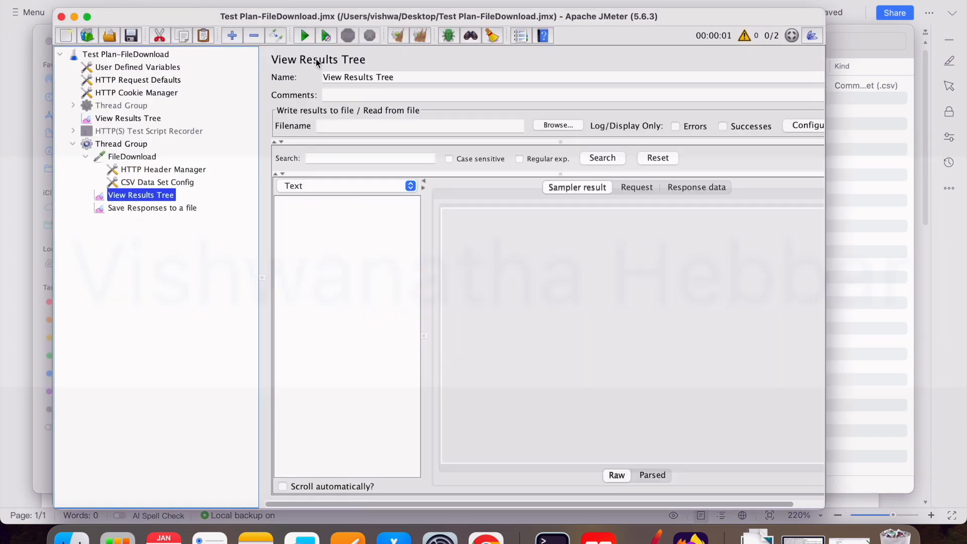
click(307, 35)
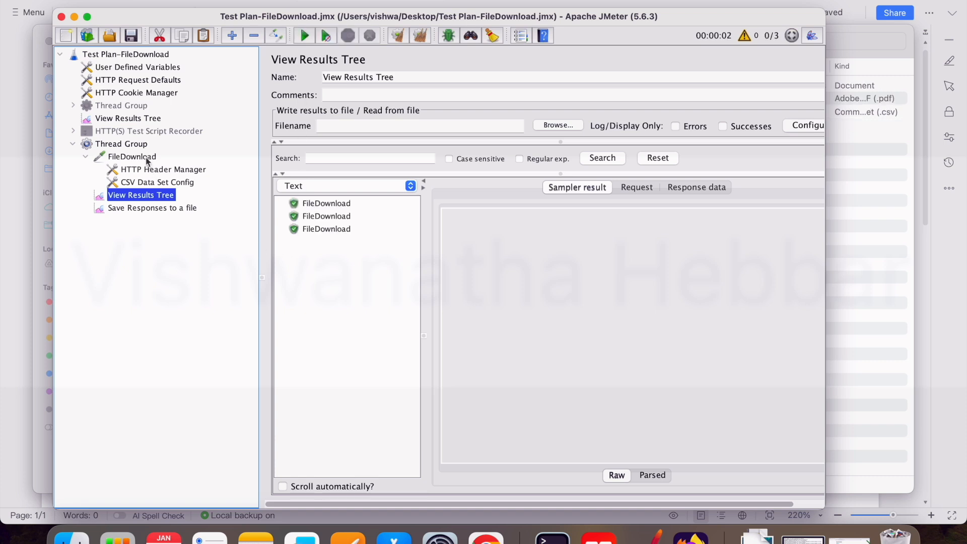
Review the Thread Group settings, and inspect the response files saved by this run in the Download files folder in Finder
click(135, 148)
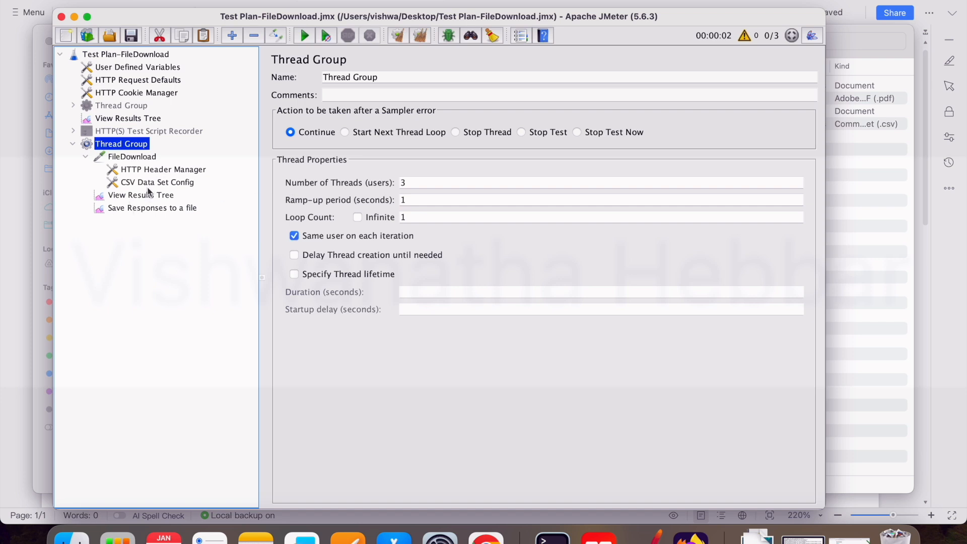
key(super+Tab)
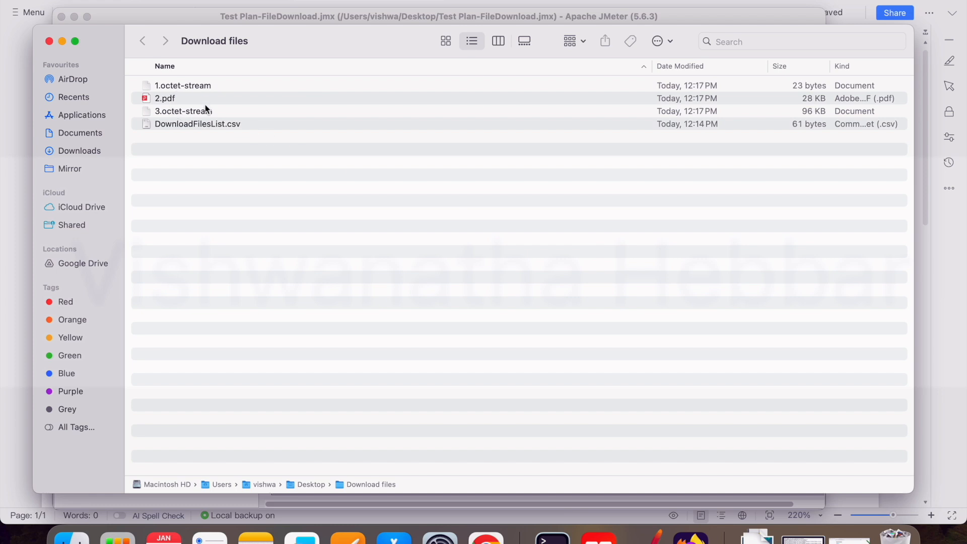
click(192, 111)
click(193, 86)
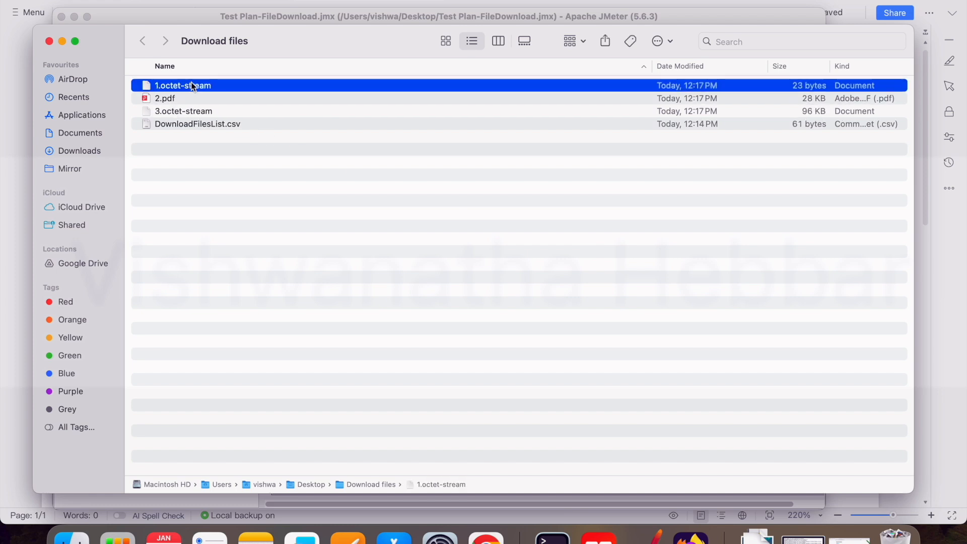
click(173, 100)
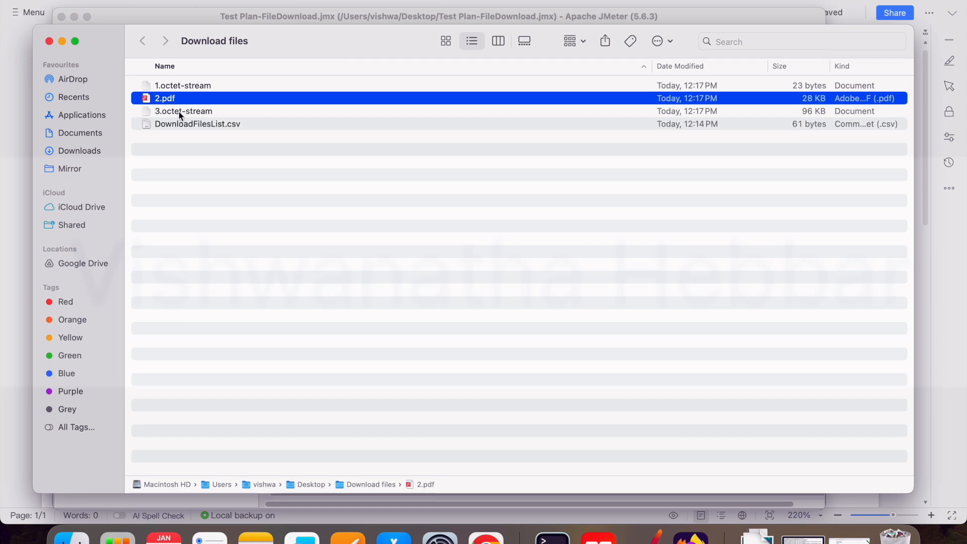
Open the saved 3.octet-stream file in TextEdit to examine its content
right_click(179, 112)
mouse_move(279, 133)
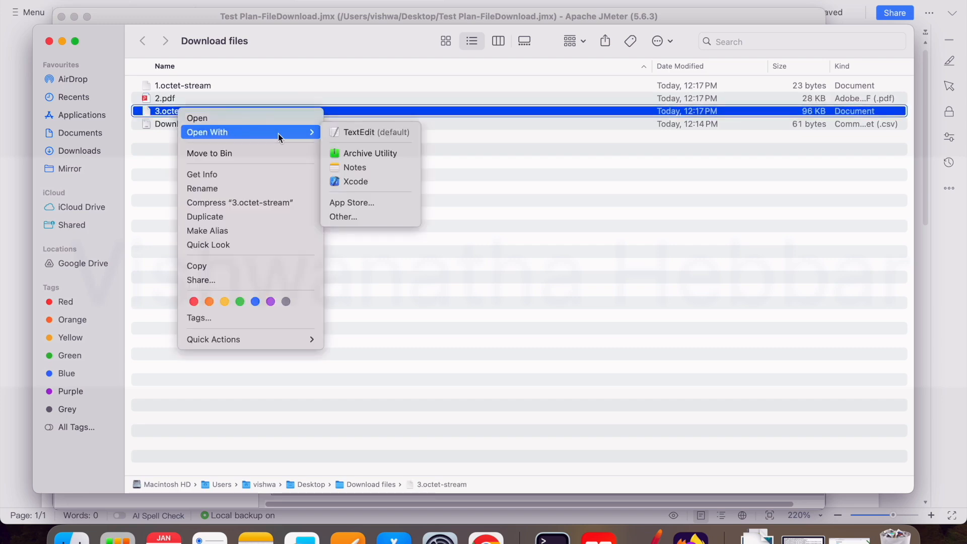
click(370, 133)
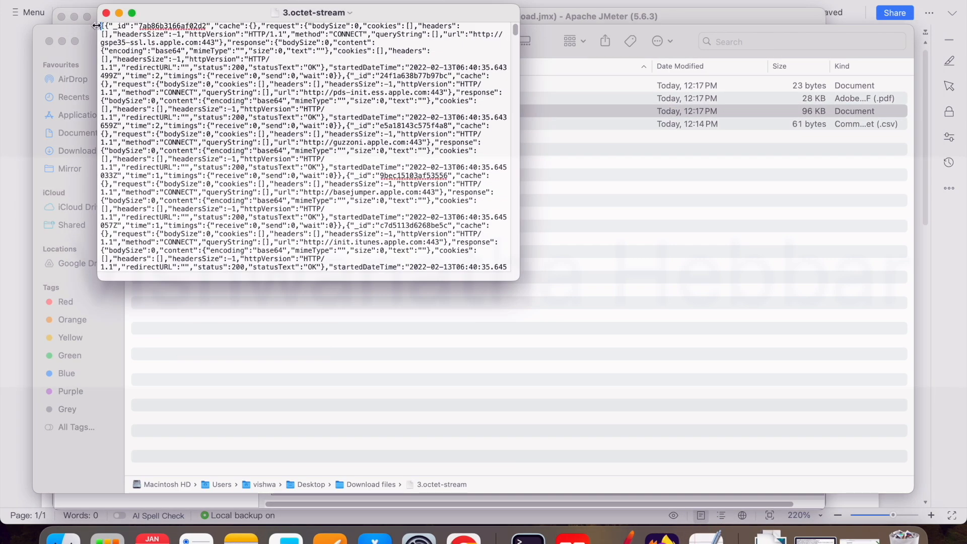
Close 3.octet-stream, check the file names on the File Downloader page in the browser, and return to the Download files folder in Finder
click(105, 13)
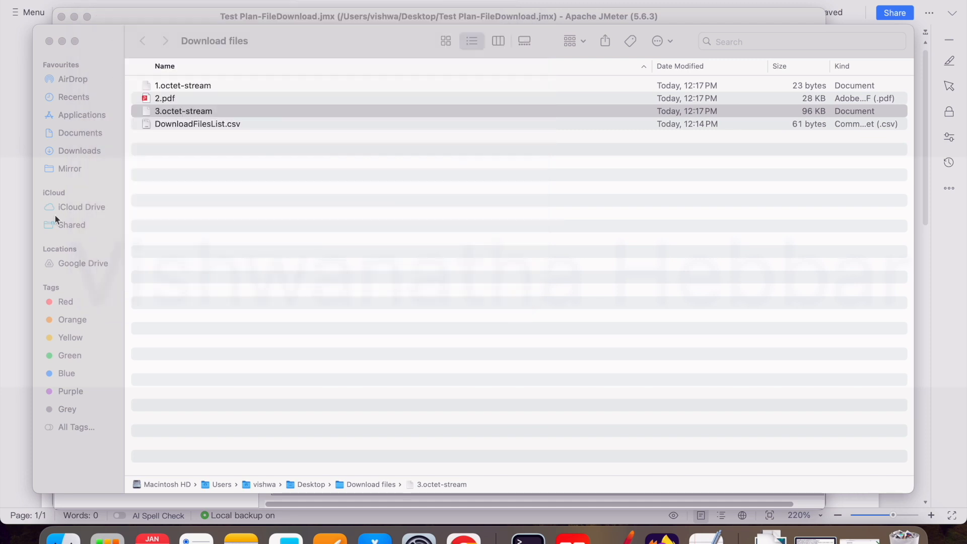
click(464, 539)
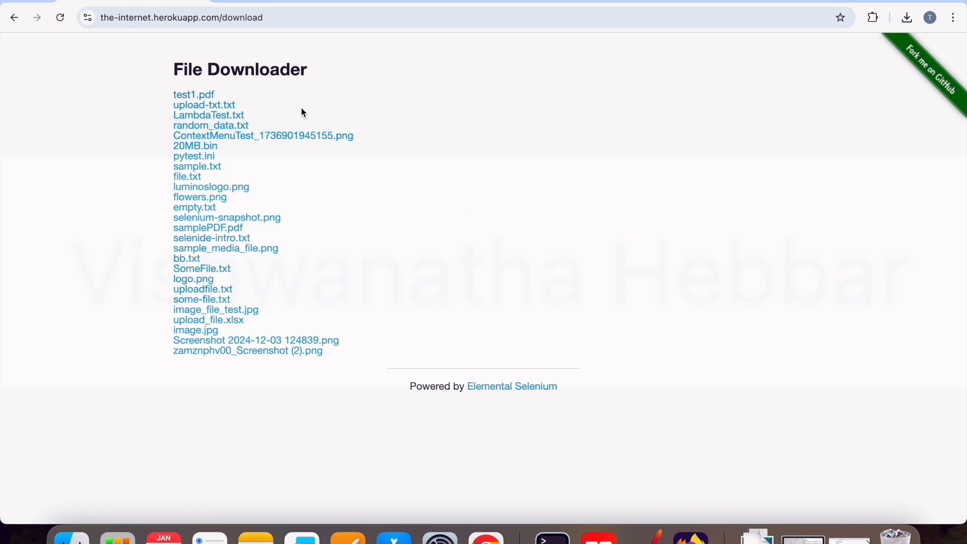
click(72, 538)
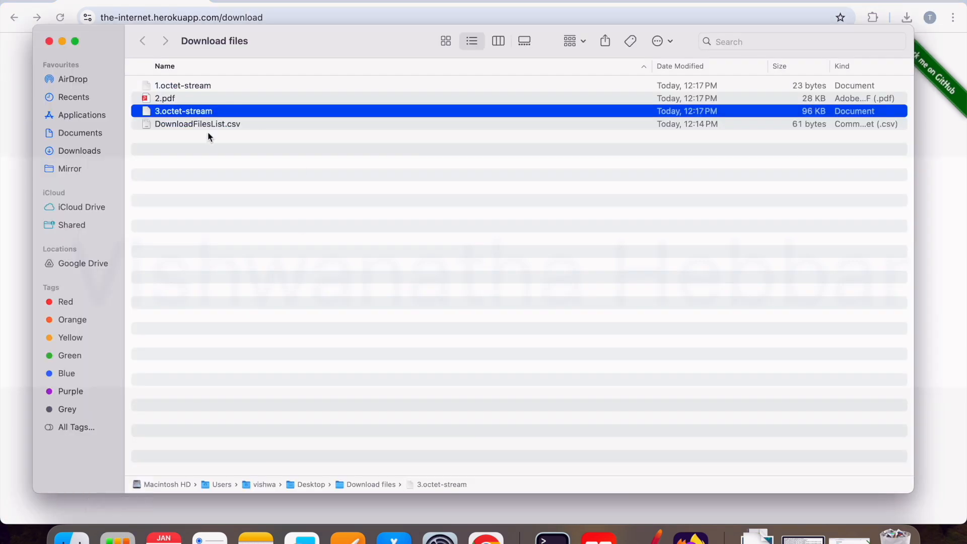
Switch to JMeter and enable Add timestamp in the Save Responses to a file listener
click(655, 537)
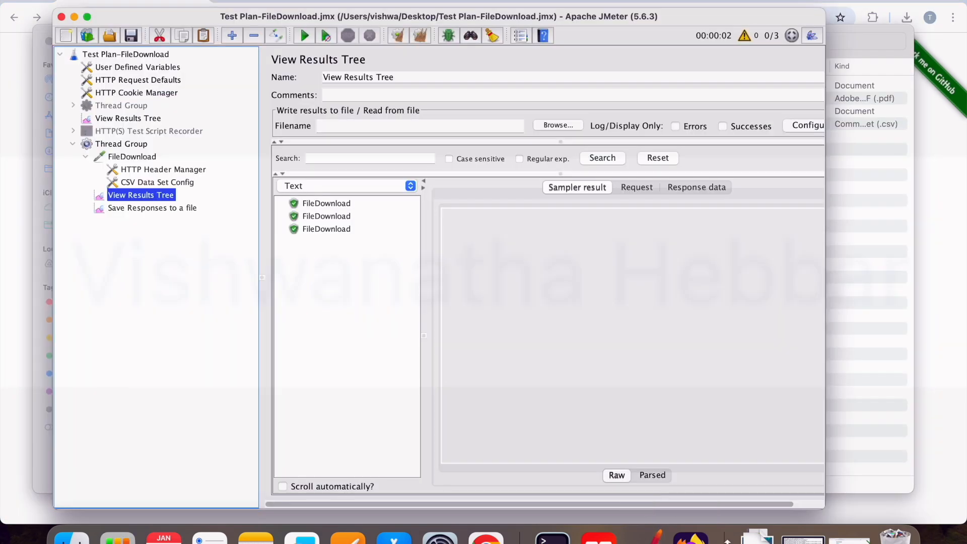
click(142, 209)
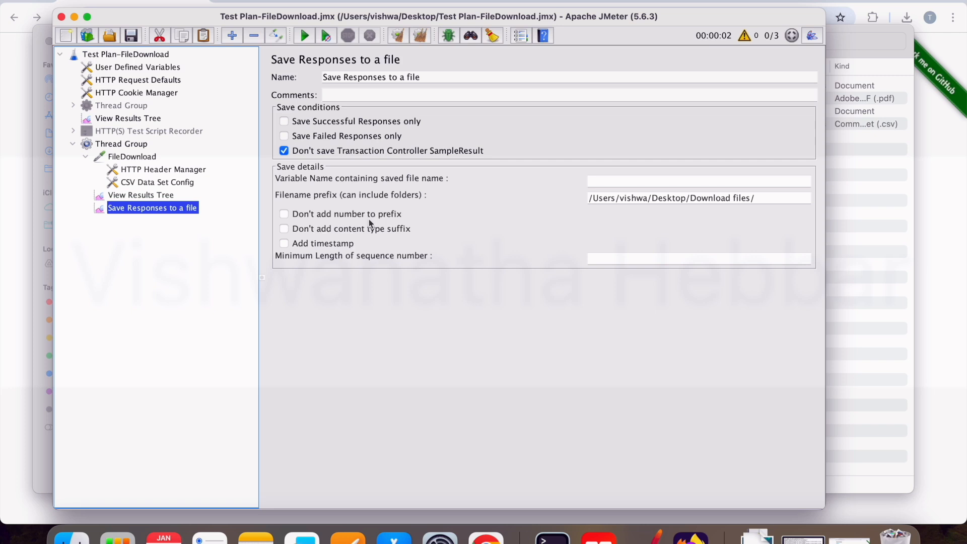
click(285, 245)
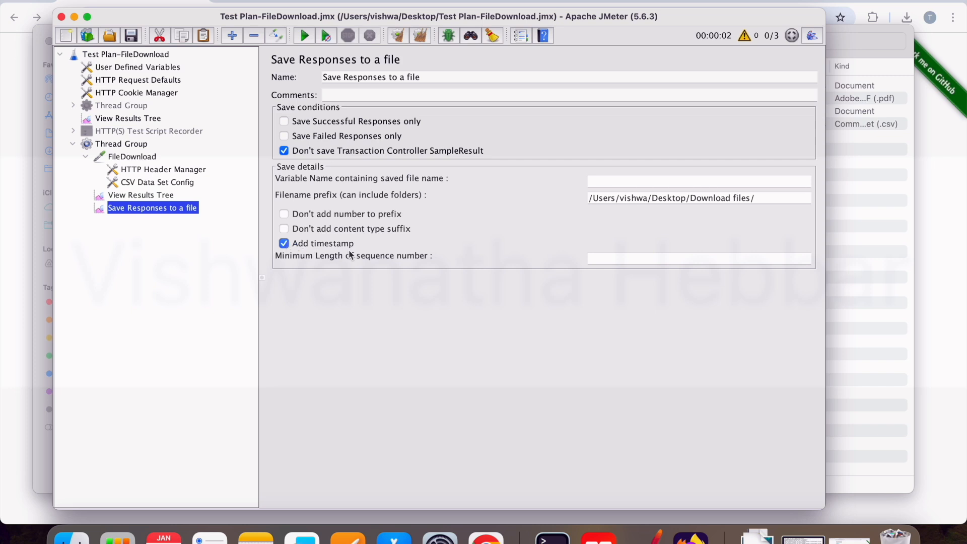
Delete the three numbered response files from the Download files folder in Finder, keeping DownloadFilesList.csv, and switch back to JMeter
key(super+Tab)
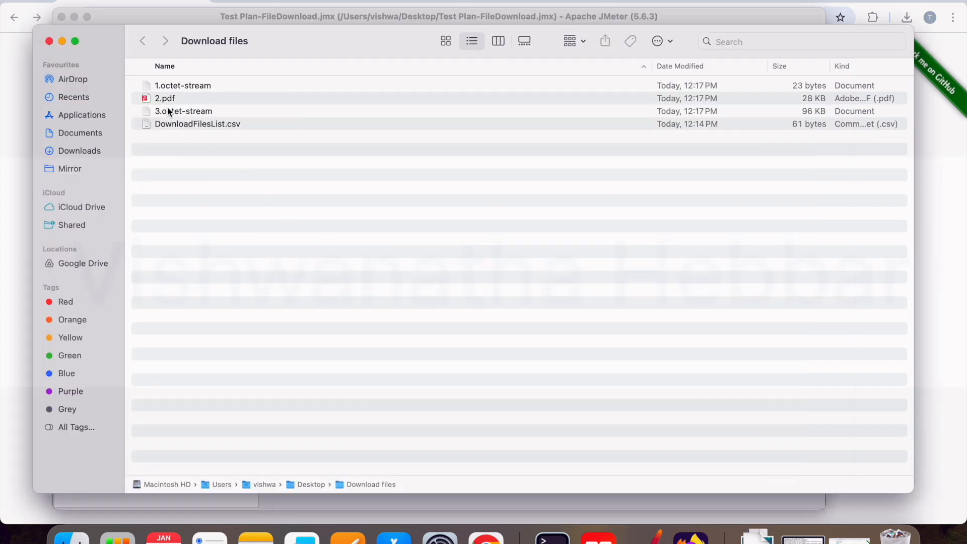
drag(181, 112, 159, 88)
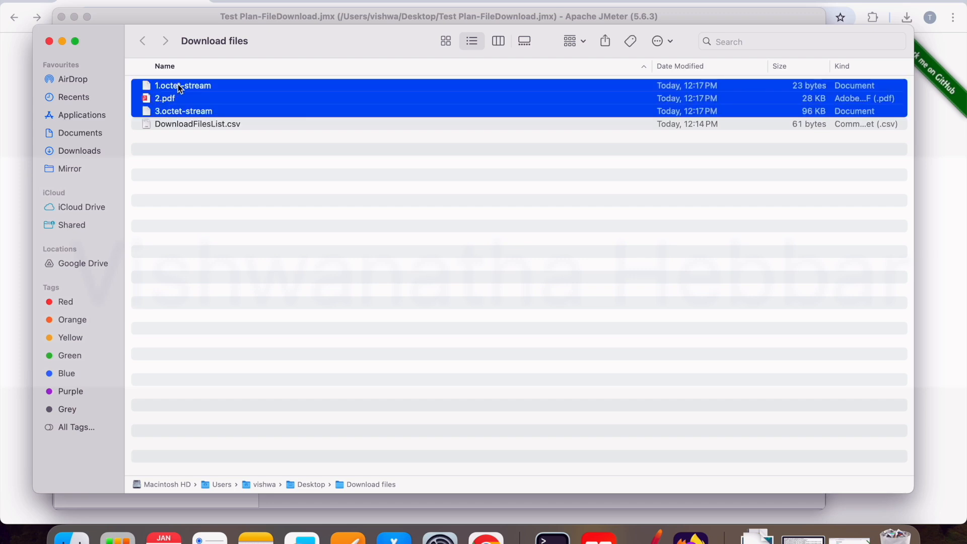
right_click(171, 88)
click(184, 142)
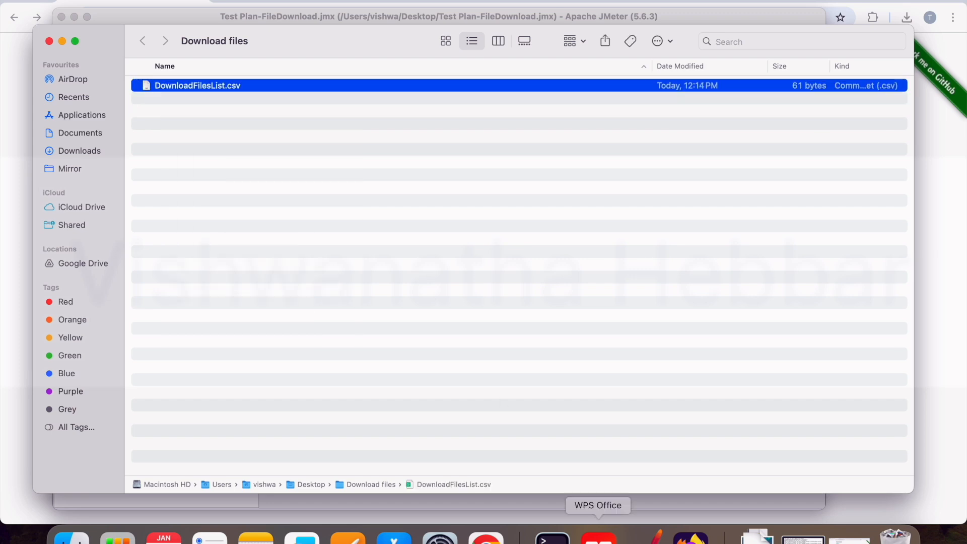
click(641, 535)
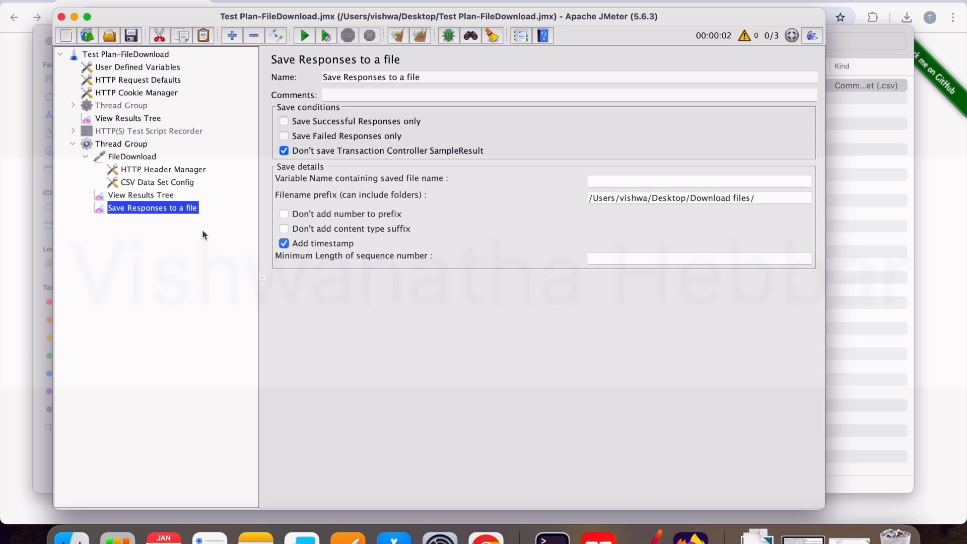
Clear the previous results in View Results Tree and rerun the test with the timestamp option enabled
click(161, 191)
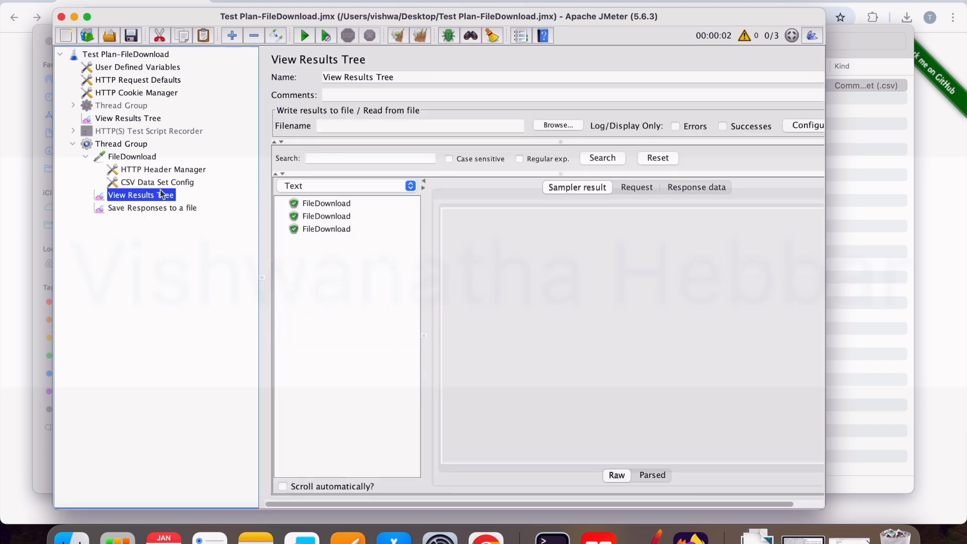
click(422, 34)
click(304, 35)
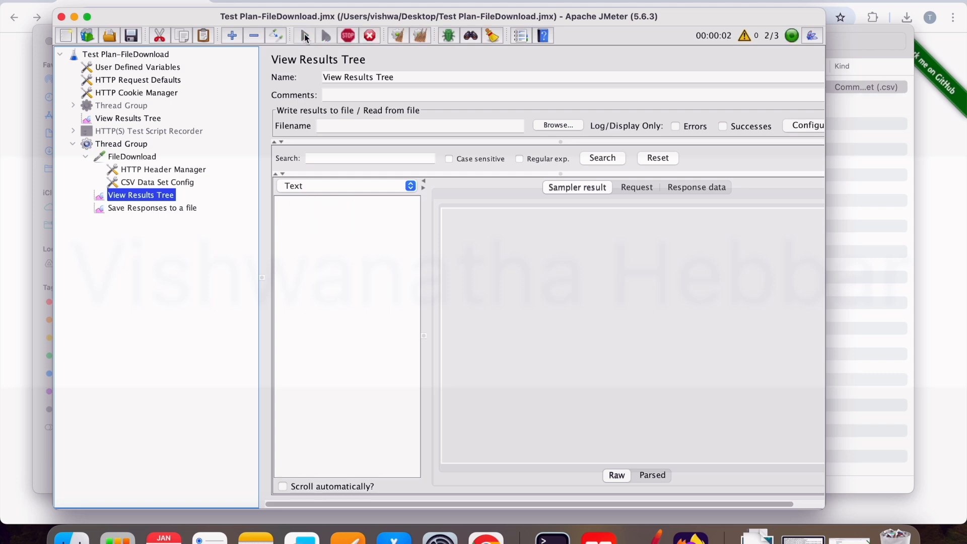
Examine the names of the newly saved response files in the Download files folder in Finder, and return to JMeter
key(super+Tab)
click(177, 113)
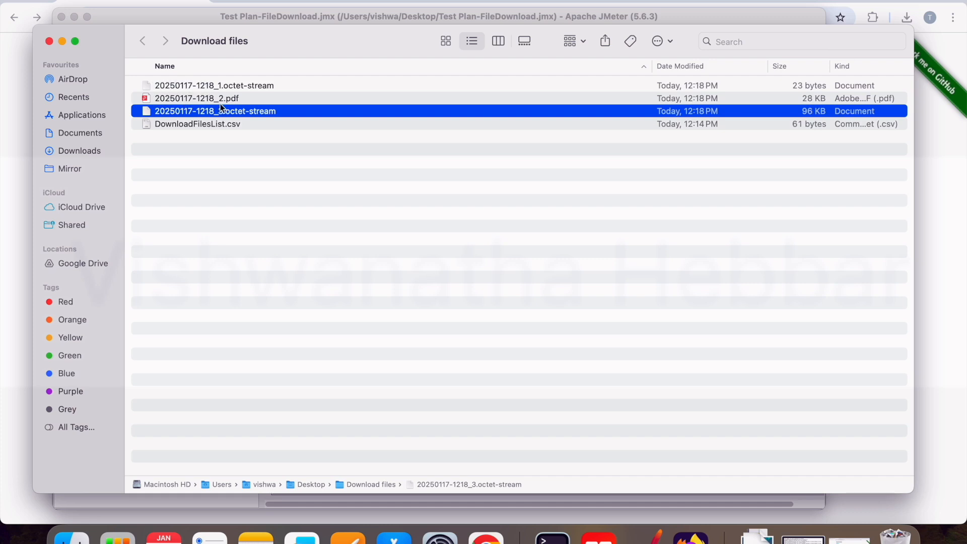
key(super+Tab)
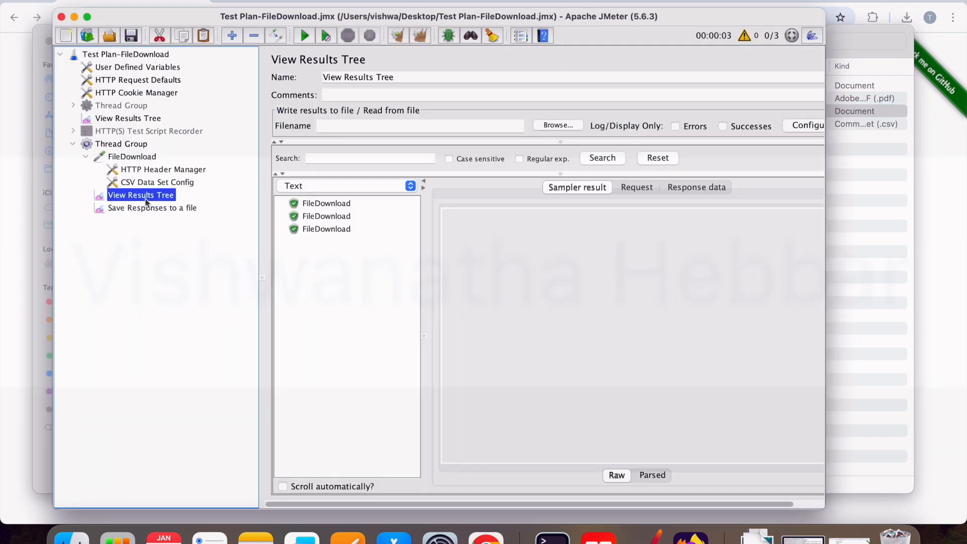
Turn off Add timestamp in the Save Responses to a file listener
click(136, 208)
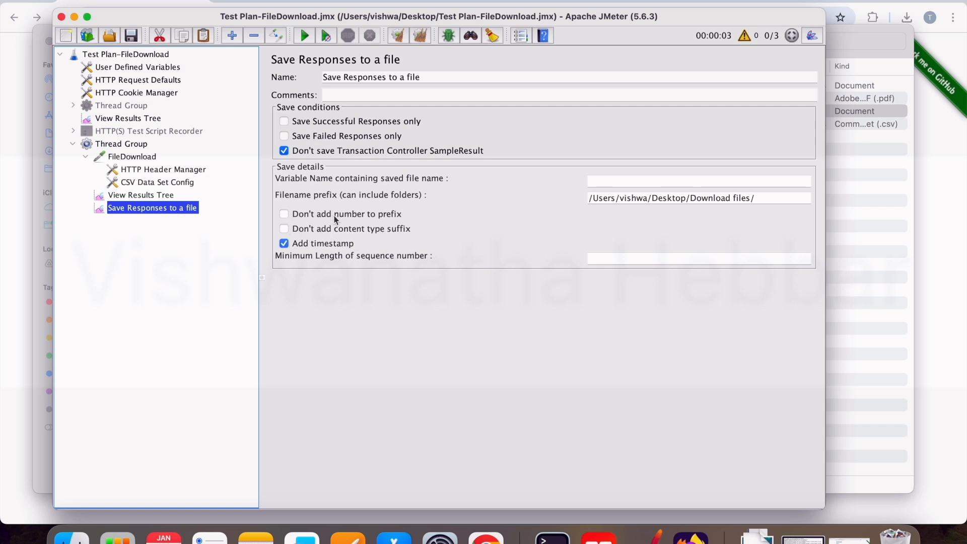
click(285, 244)
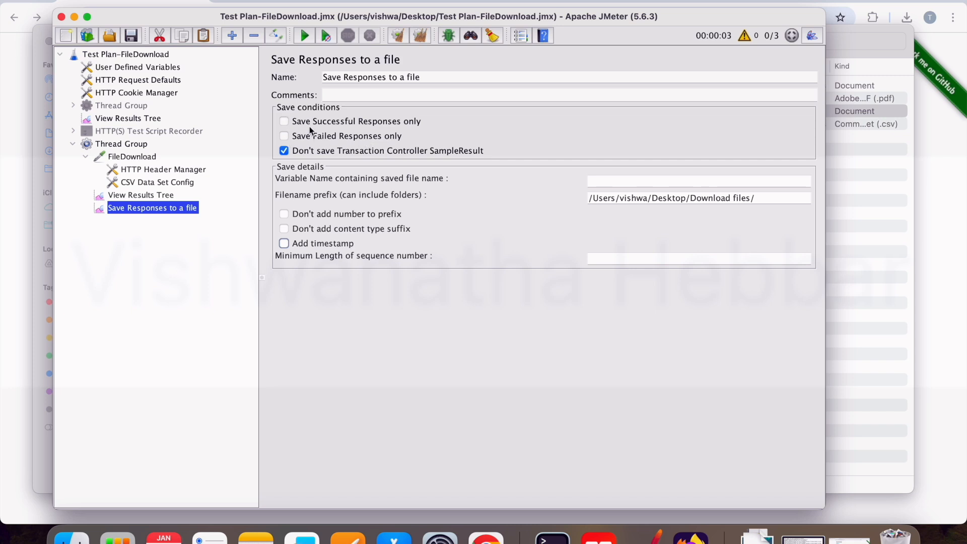
click(284, 122)
click(284, 122)
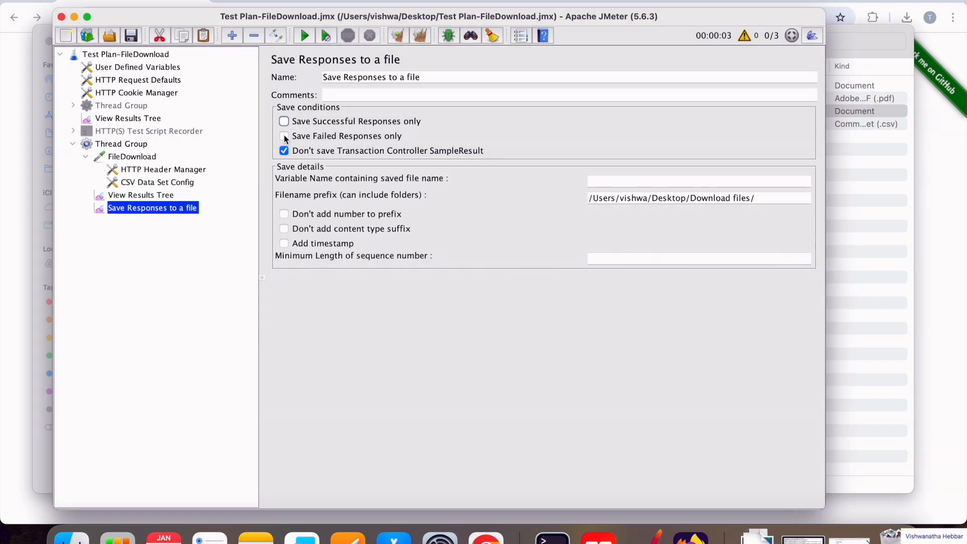
click(285, 137)
click(285, 137)
key(super+Tab)
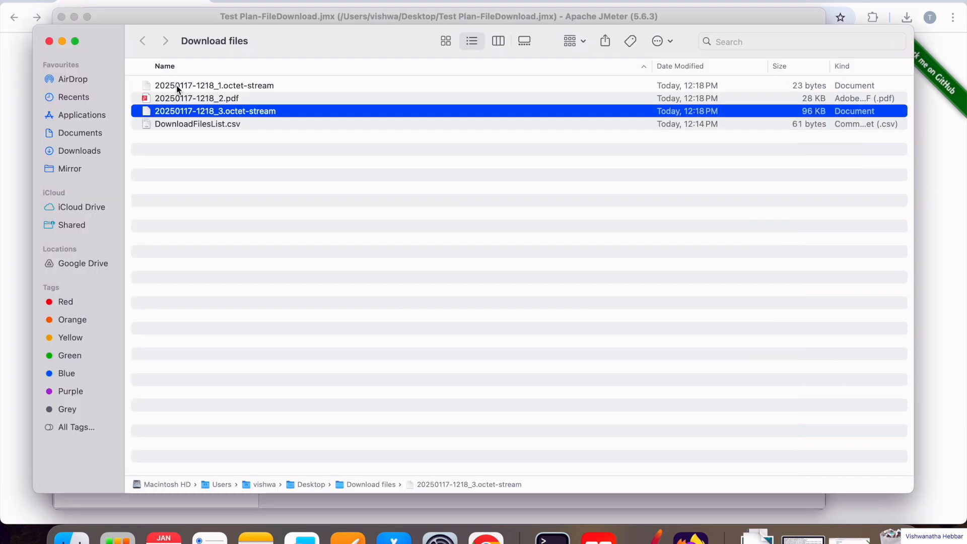
key(super+Tab)
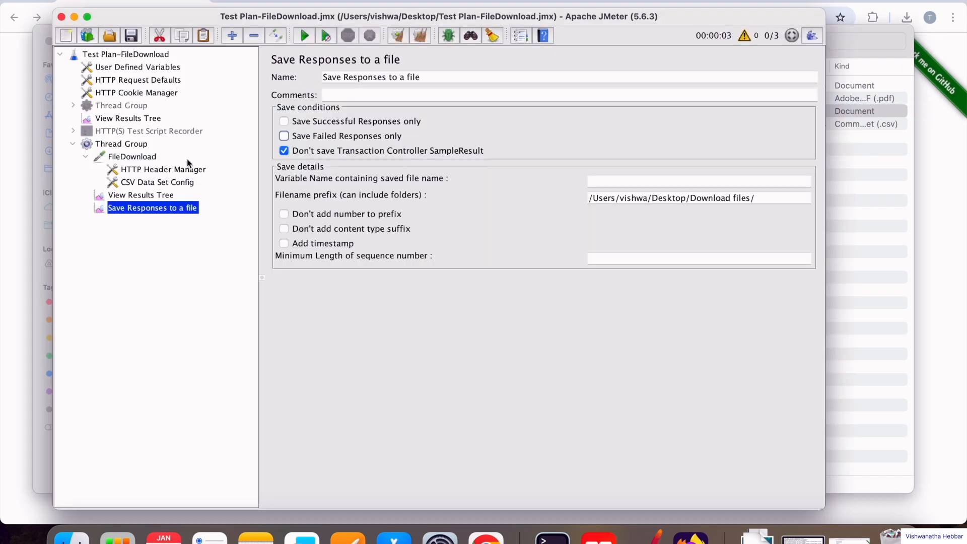
click(486, 536)
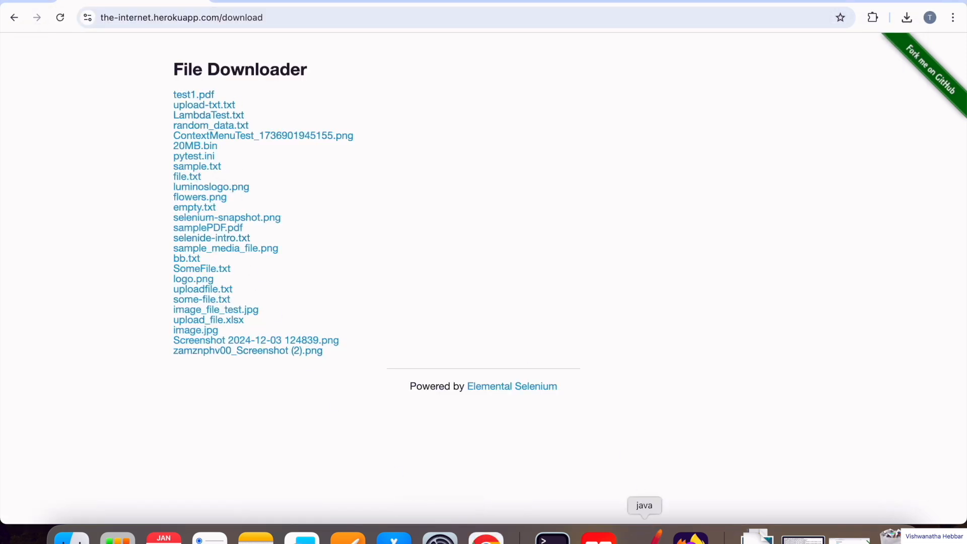
click(645, 537)
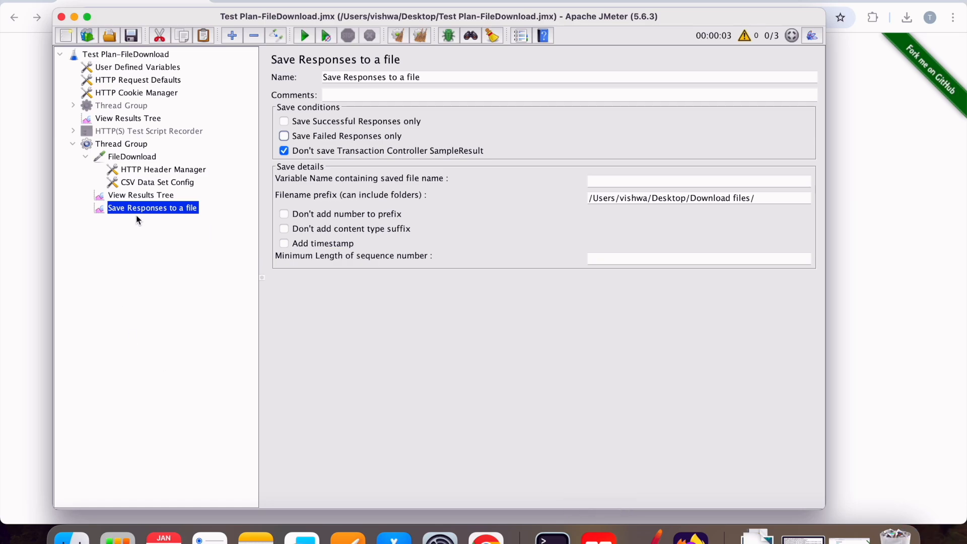
Review the saved response files in the Download files folder and the first three file names on the File Downloader page
click(71, 536)
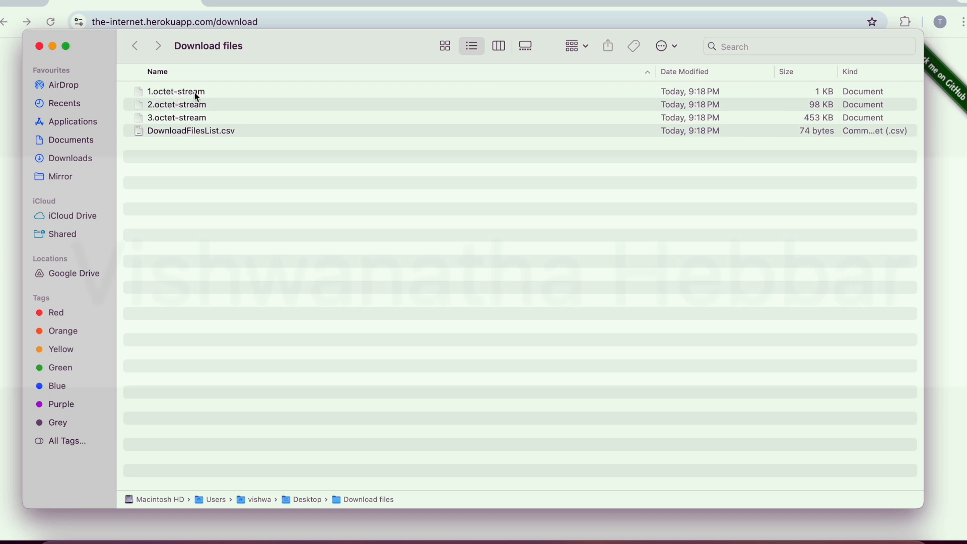
key(super+w)
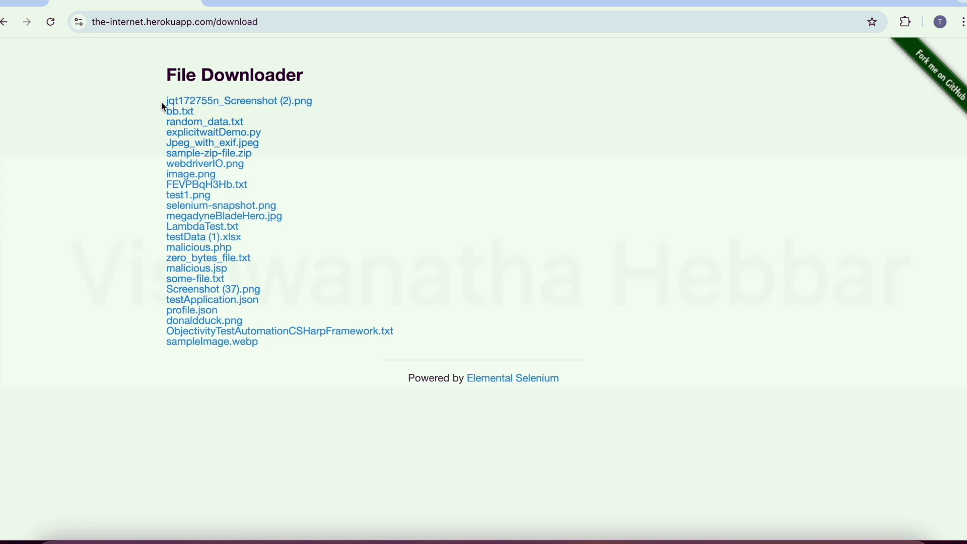
drag(166, 100, 242, 119)
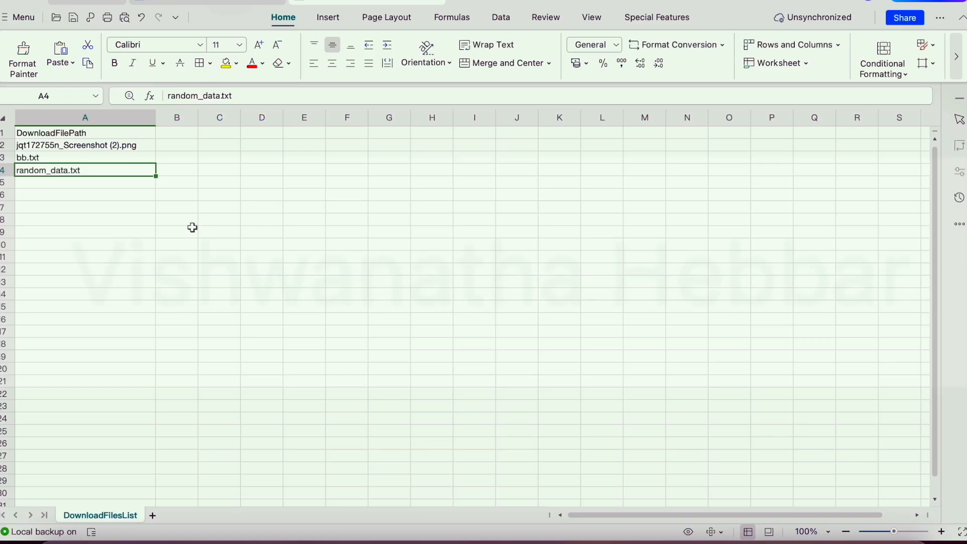
Save the DownloadFilesList sheet listing the three download file names in WPS Office, and close it
click(71, 194)
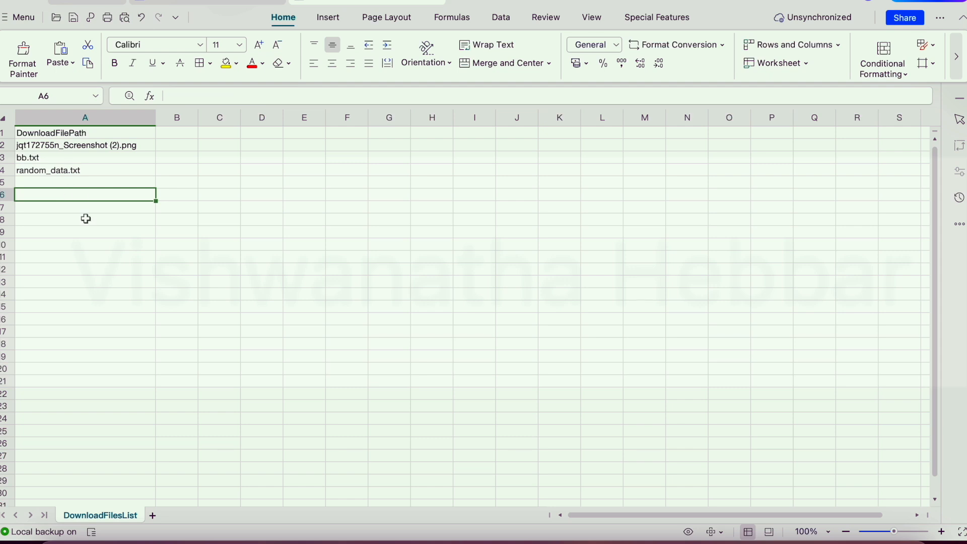
click(73, 19)
click(576, 301)
click(438, 2)
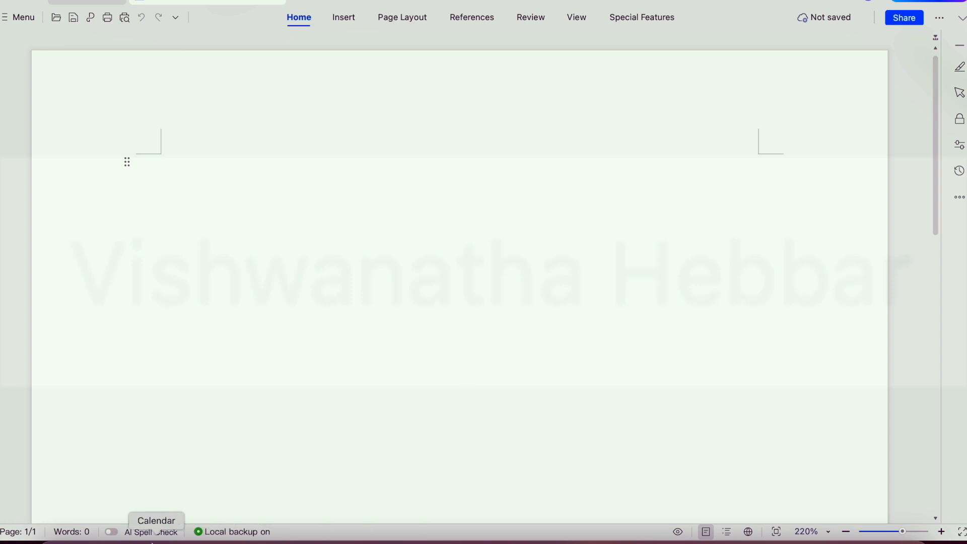
Move 1.octet-stream, 2.octet-stream and 3.octet-stream from the Download files folder in Finder to the Bin, keeping DownloadFilesList.csv
click(62, 538)
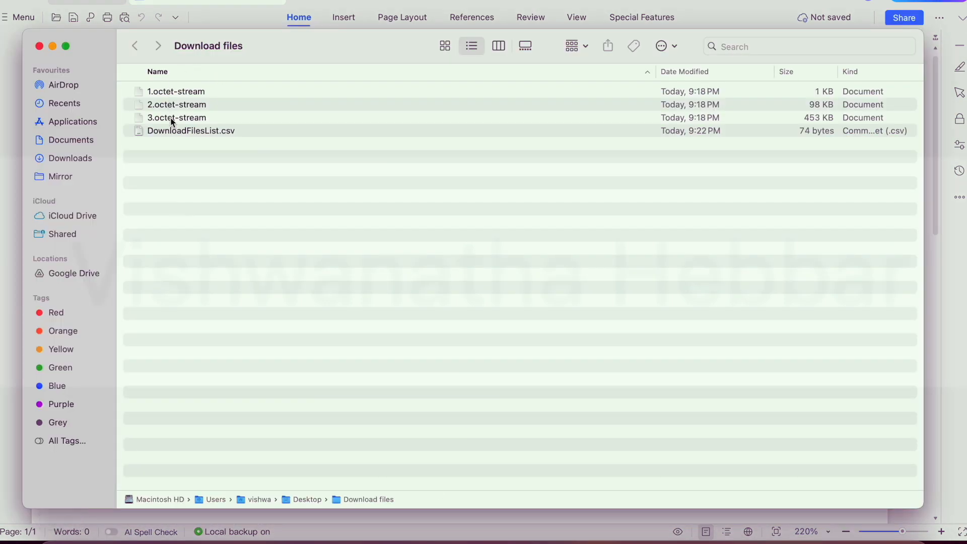
click(178, 95)
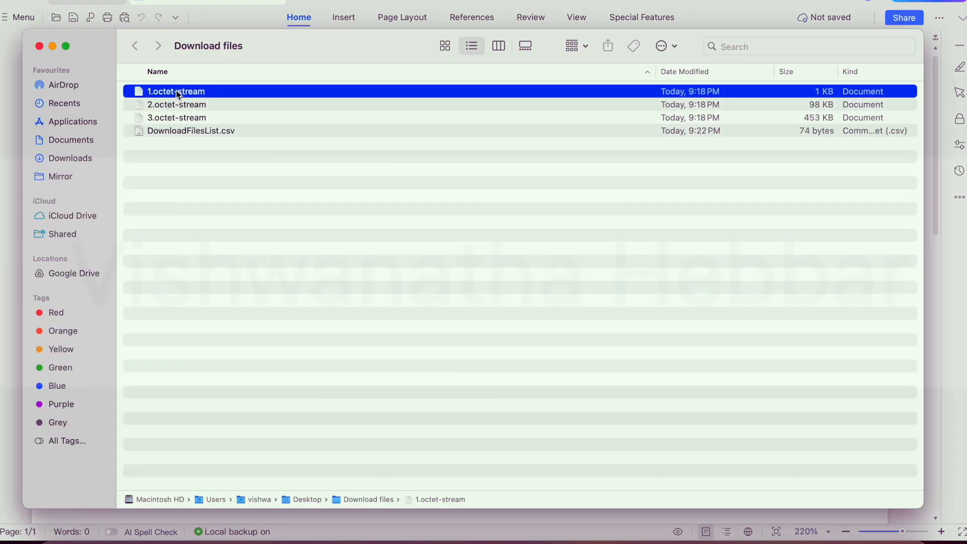
shift+click(175, 106)
shift+click(175, 119)
right_click(175, 106)
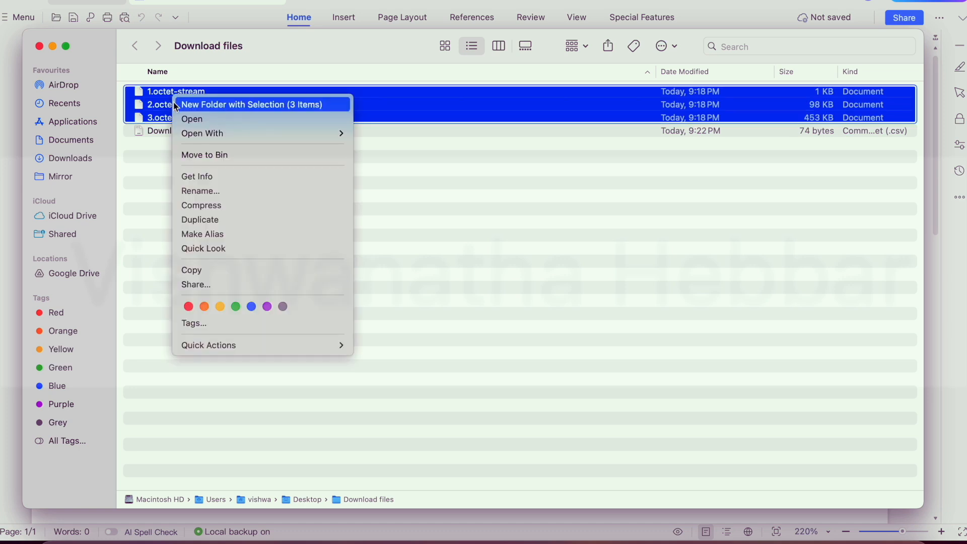
click(215, 156)
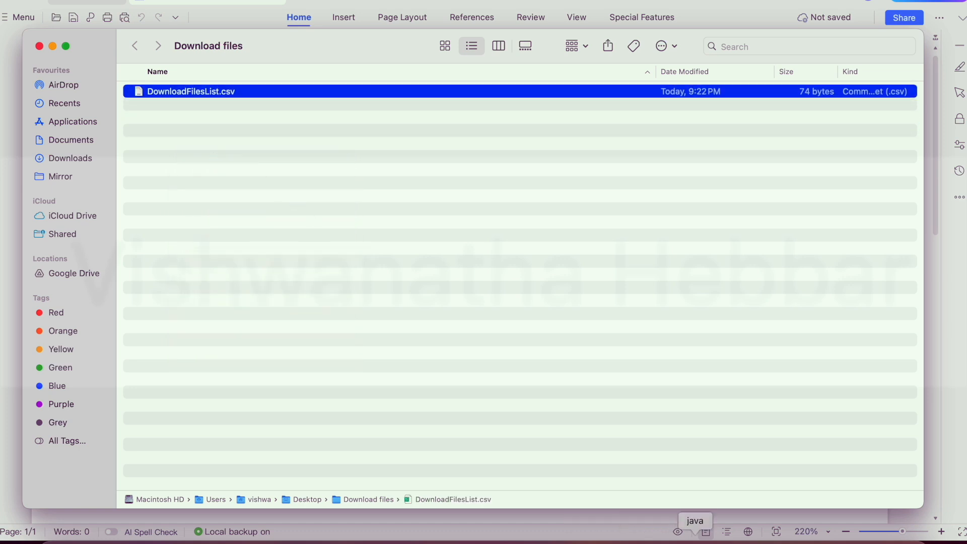
Switch to JMeter and append ${downloadFileName}, the CSV Data Set Config variable, to the Filename prefix of Save Responses to a file
click(696, 537)
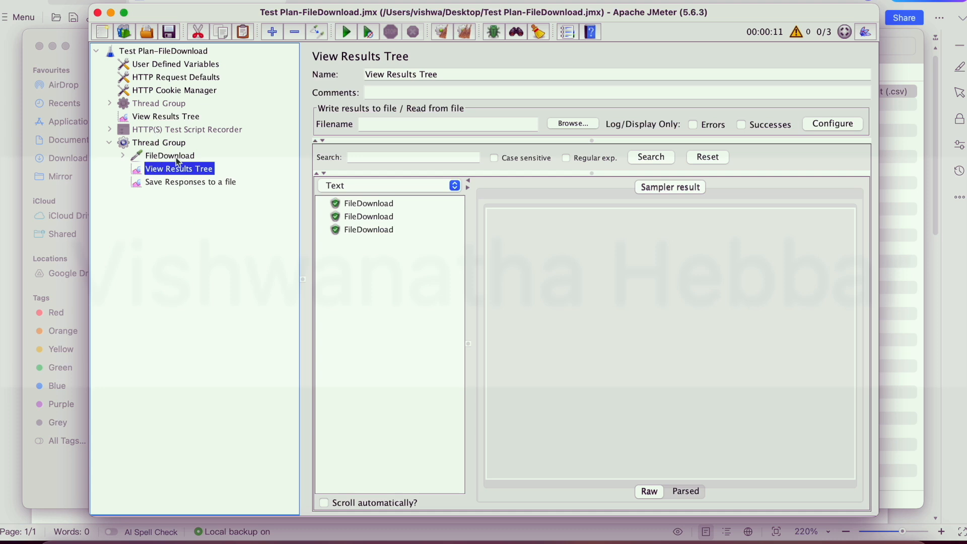
click(123, 156)
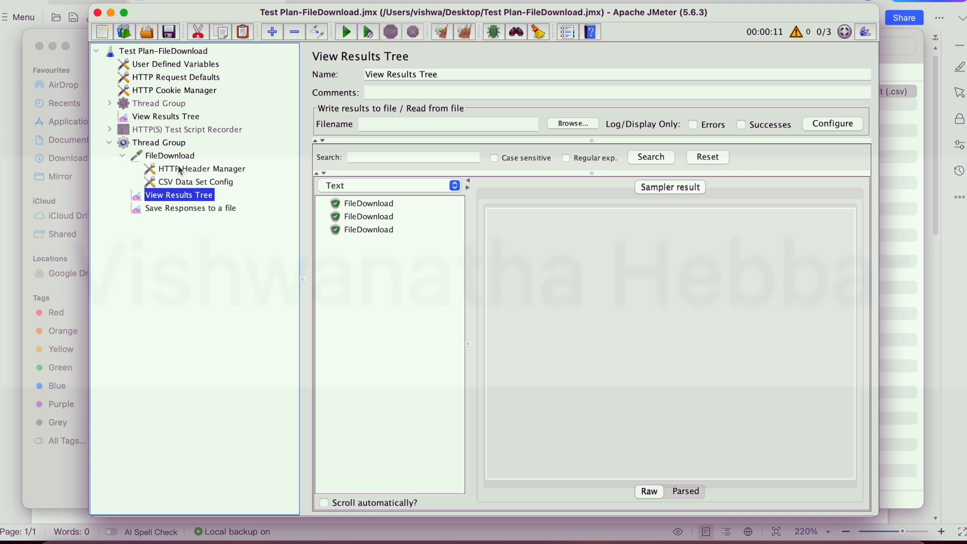
click(177, 182)
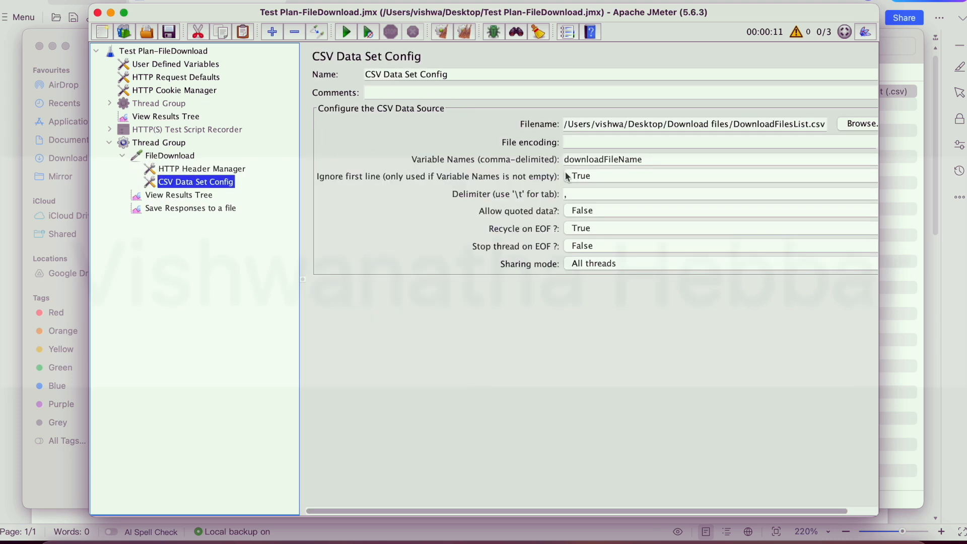
double_click(589, 160)
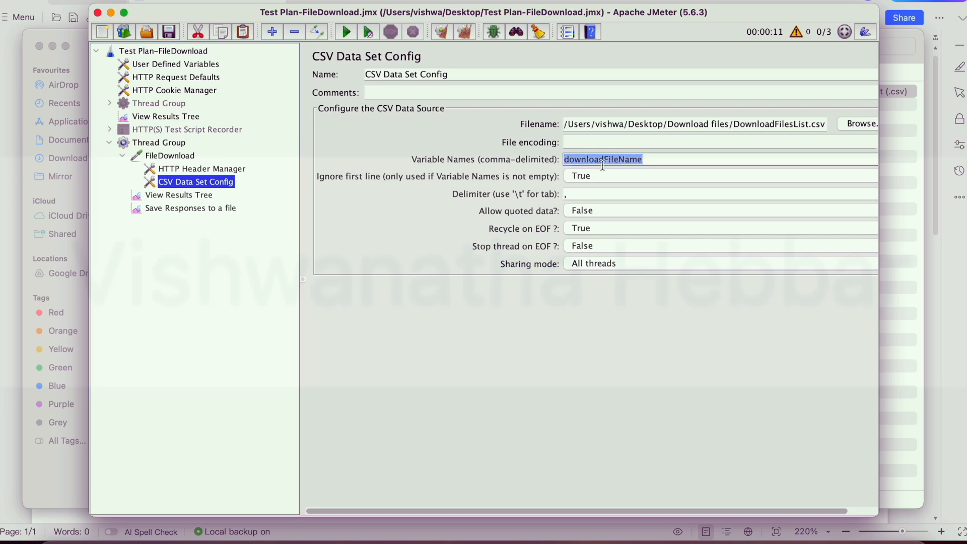
click(178, 208)
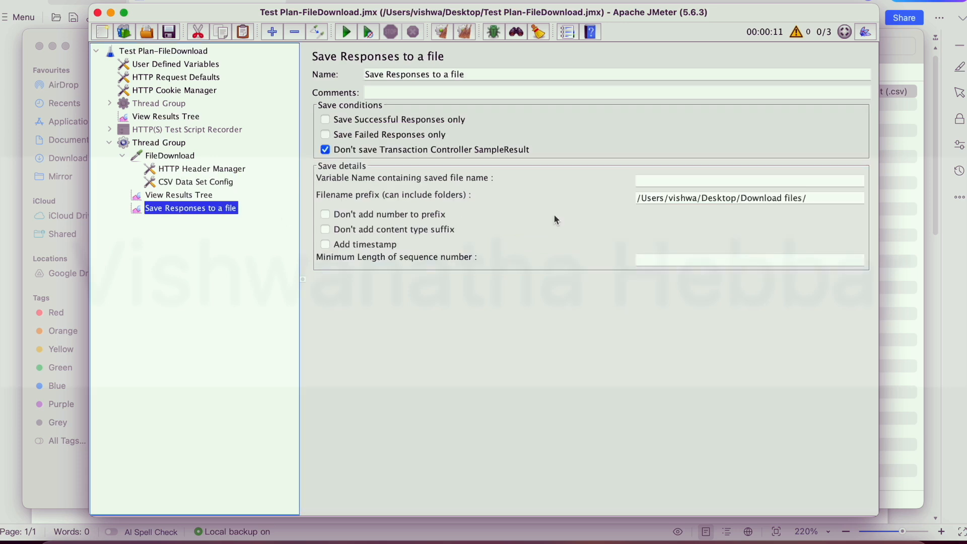
click(815, 199)
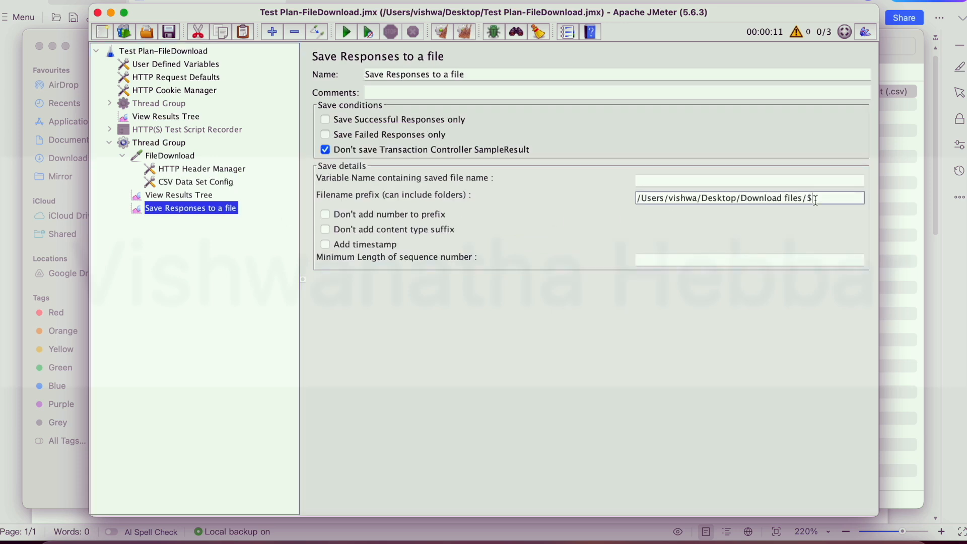
text(${downloadFileName})
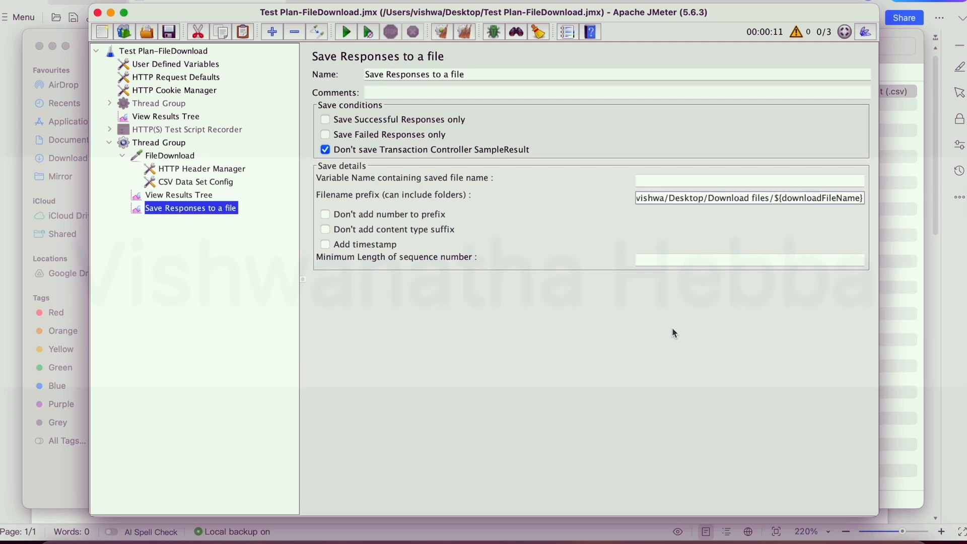
Clear the previous results, rerun the test plan from View Results Tree, and check the Download files folder in Finder
click(170, 195)
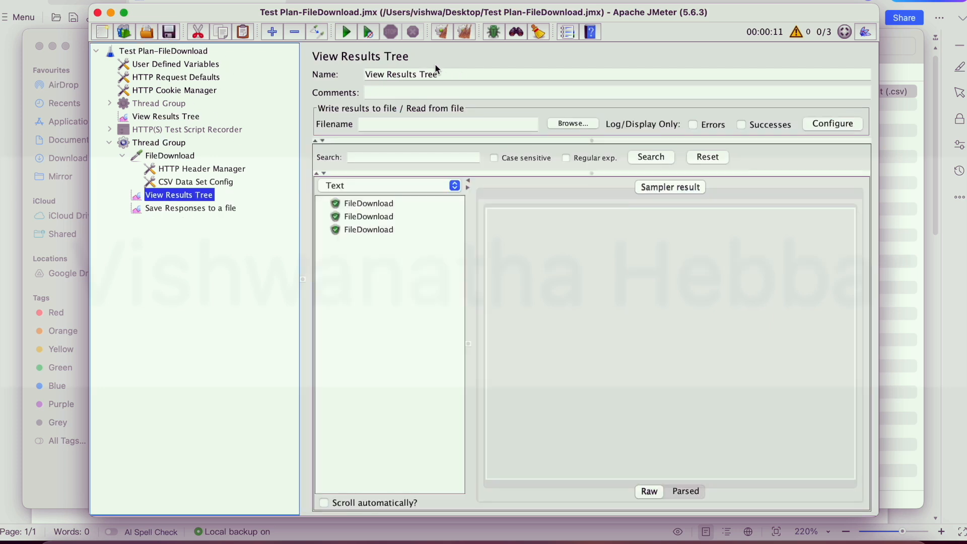
click(467, 33)
click(345, 32)
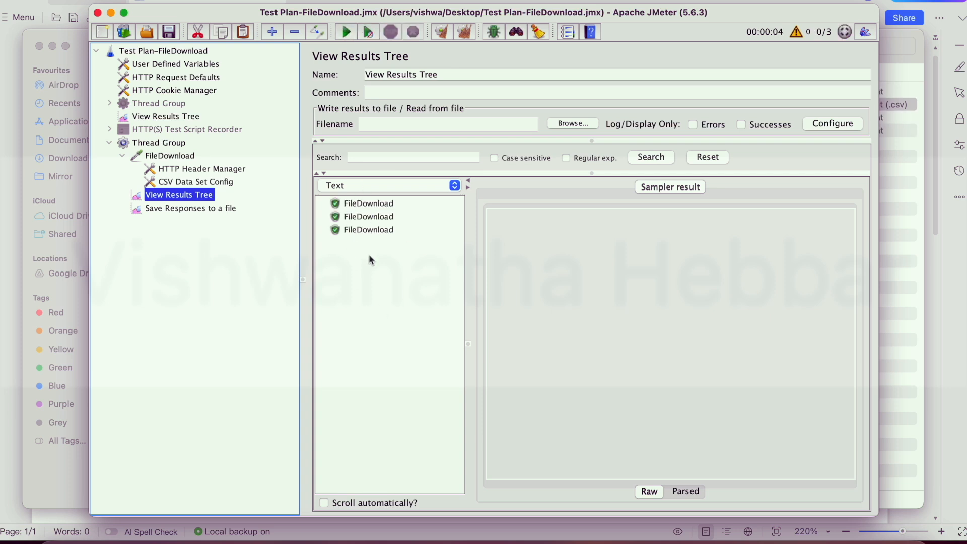
click(78, 247)
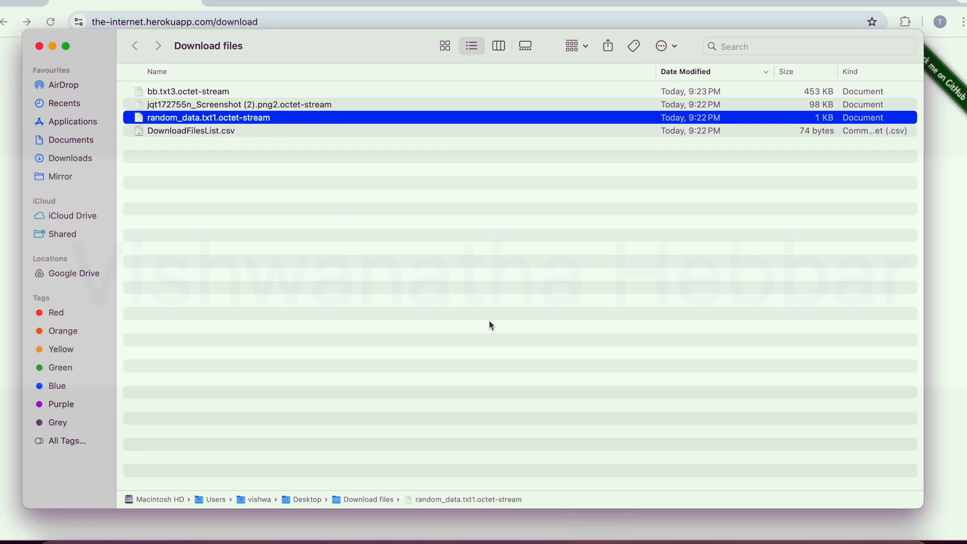
Return to JMeter and set the number of threads in the file download Thread Group to 10
click(686, 538)
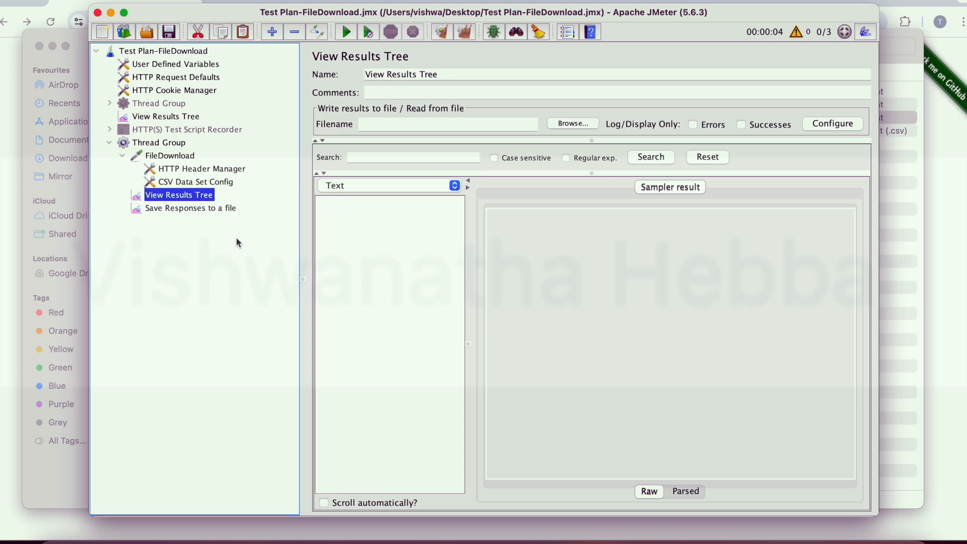
click(169, 144)
drag(463, 183, 433, 189)
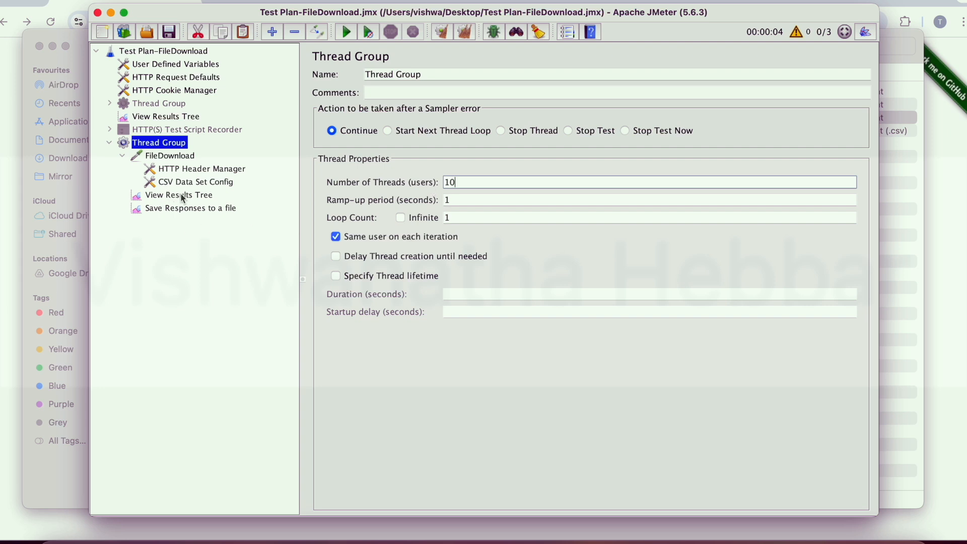
drag(494, 185, 437, 185)
Remove bb.txt and random_data.txt from DownloadFilesList.csv in WPS Office, save it in its current format, and return to JMeter
click(49, 477)
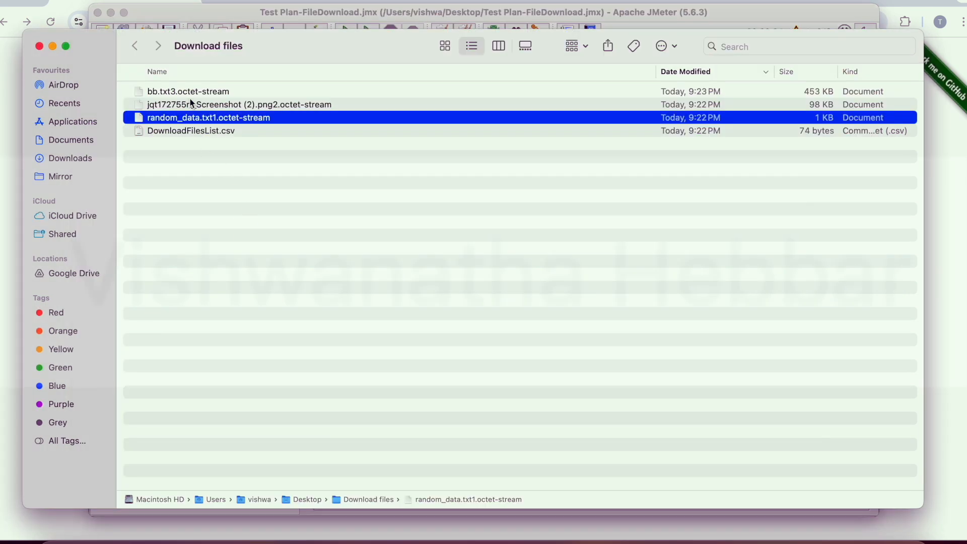
double_click(182, 132)
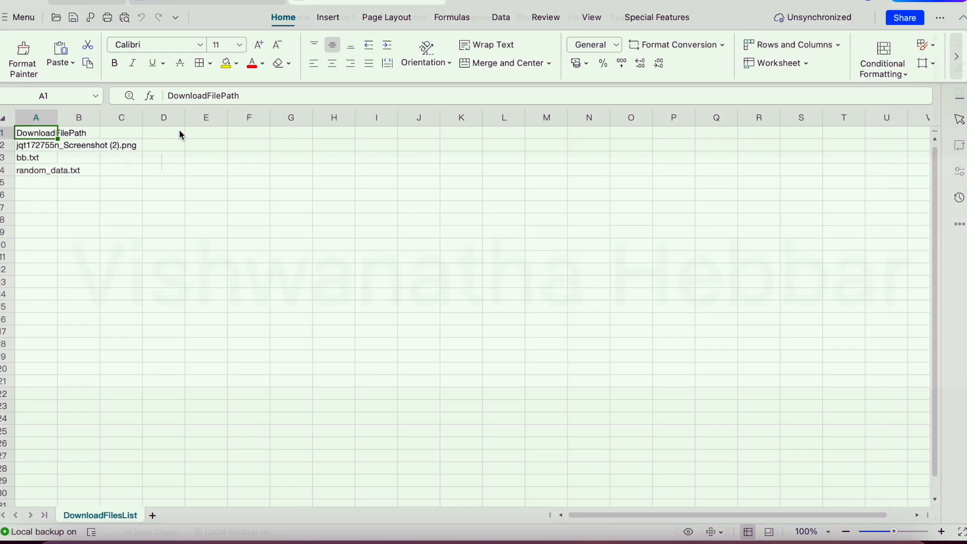
drag(28, 158, 38, 174)
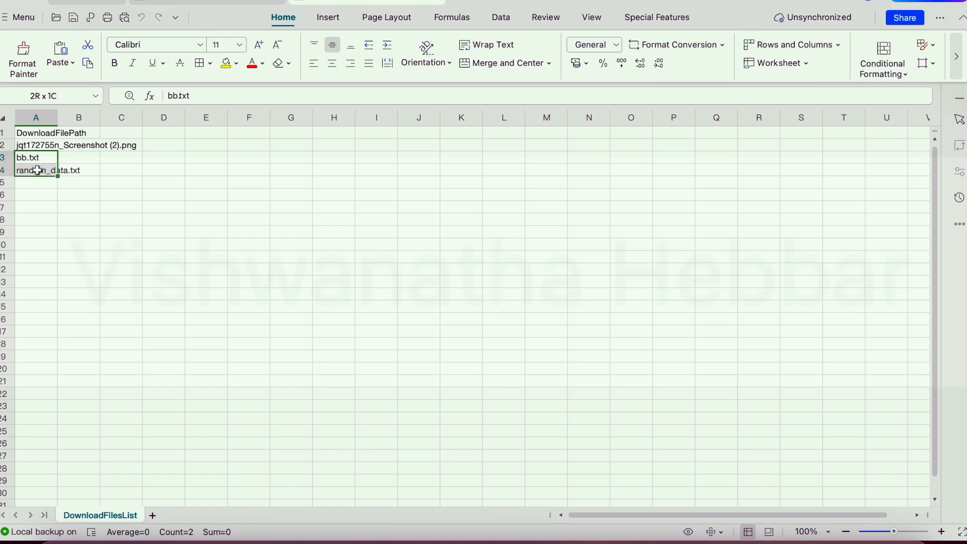
key(Delete)
key(super+s)
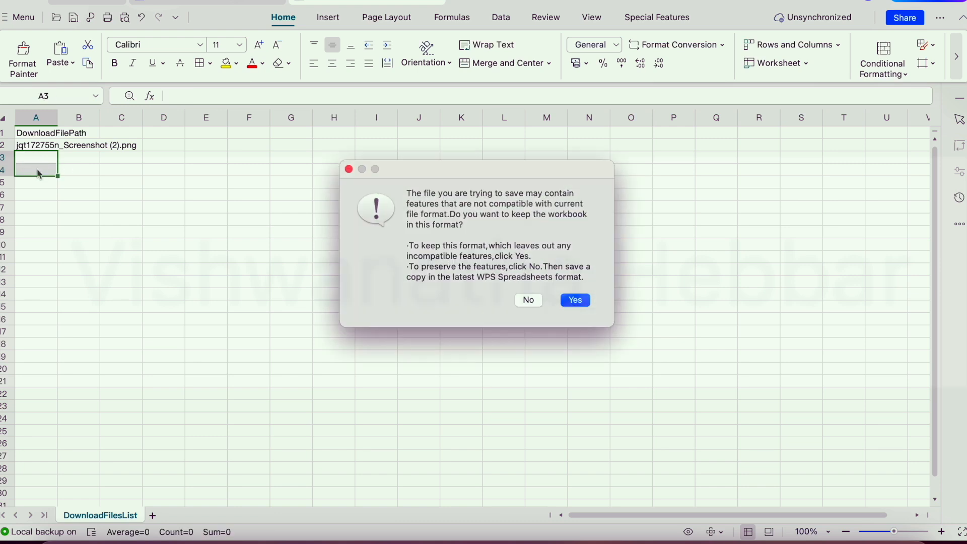
click(585, 301)
click(36, 160)
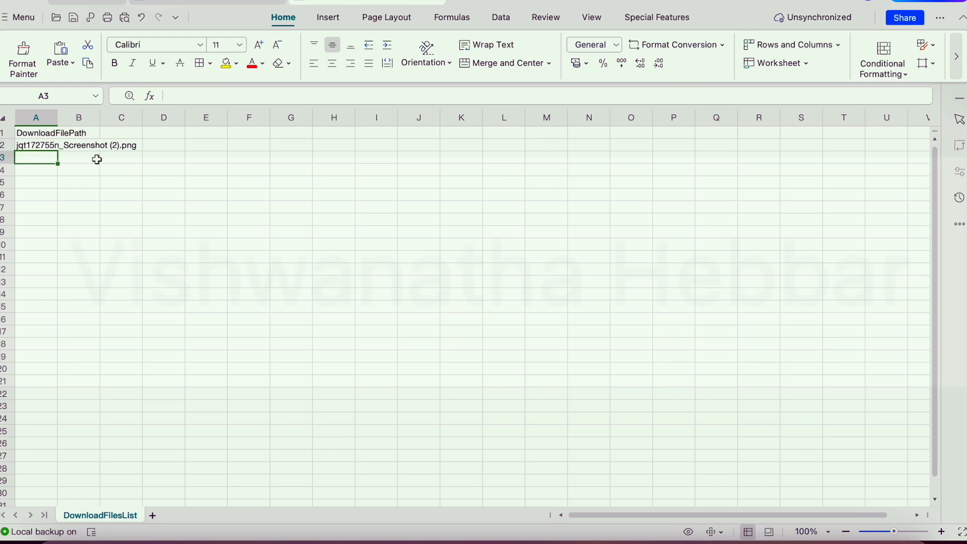
click(437, 2)
key(super+Tab)
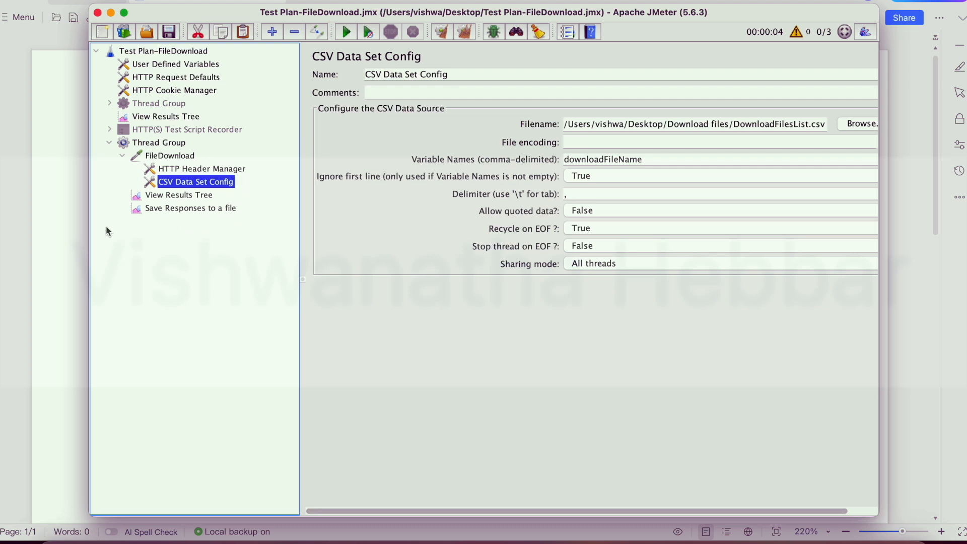
Append _${__threadNum} after ${downloadFileName} in the Filename prefix of Save Responses to a file
click(169, 147)
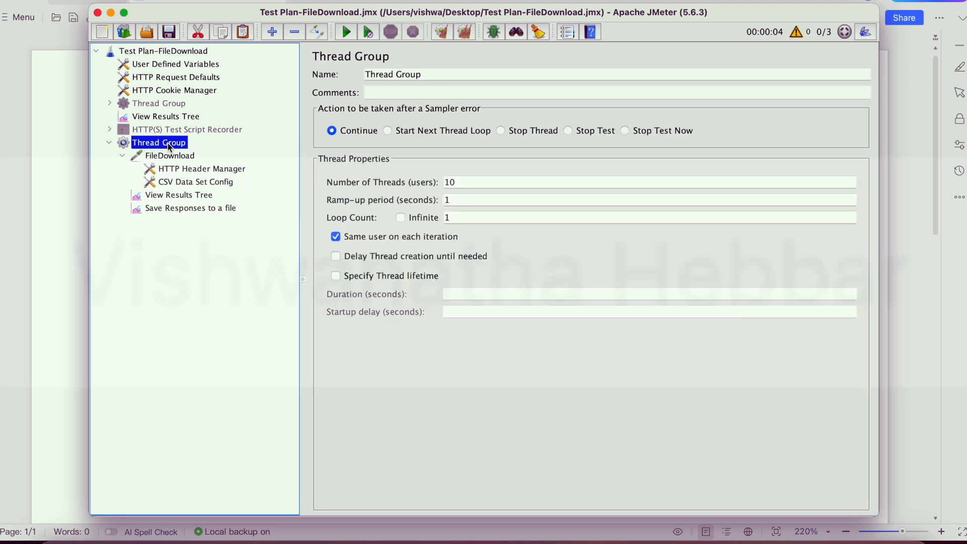
double_click(467, 180)
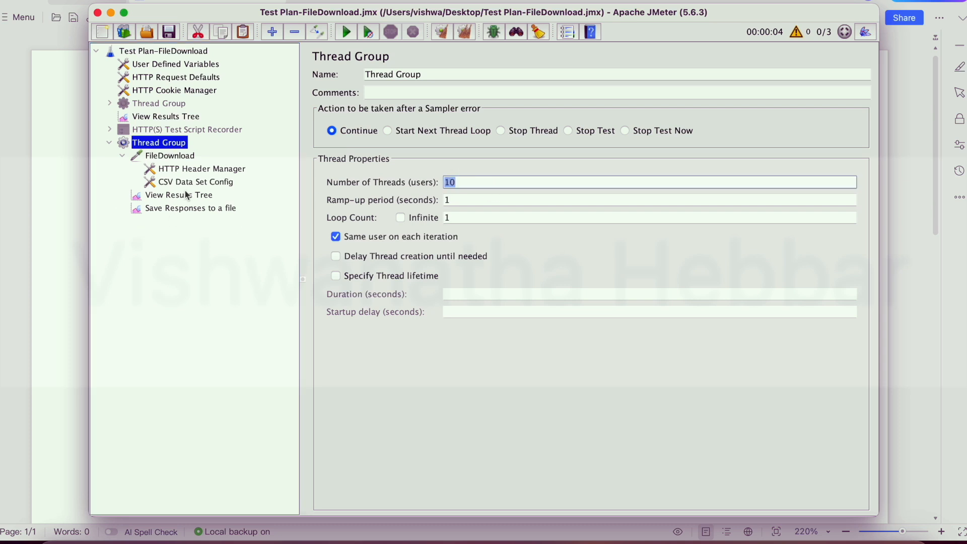
click(189, 210)
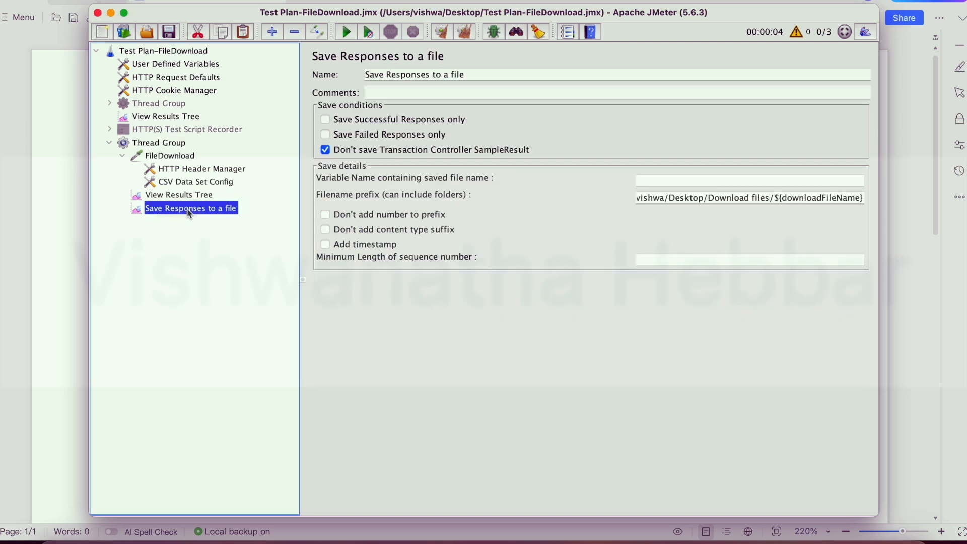
click(862, 198)
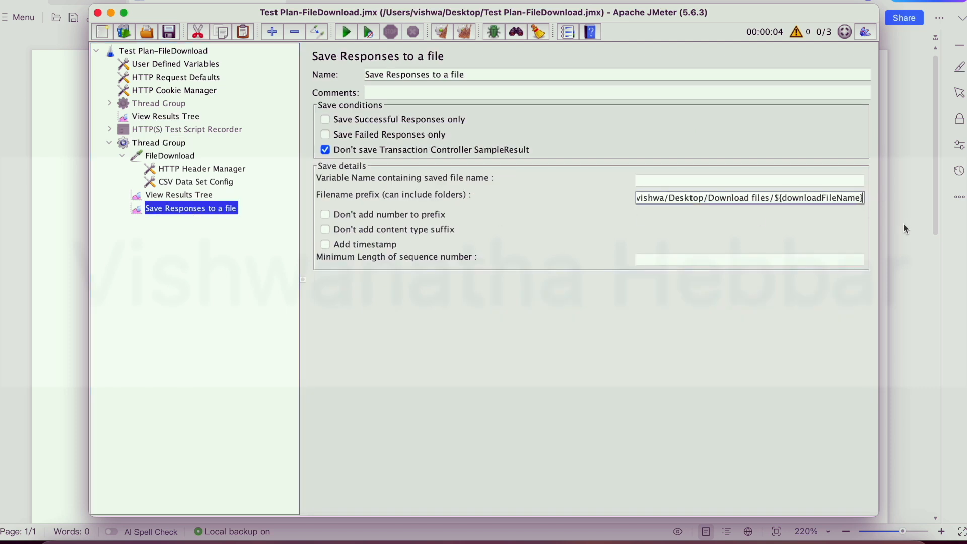
text(_)
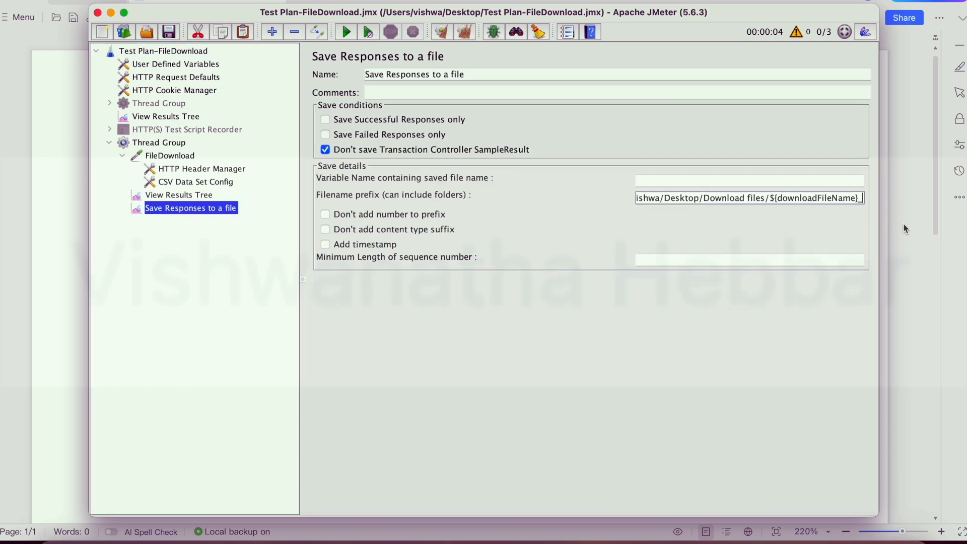
text(${__threadNum})
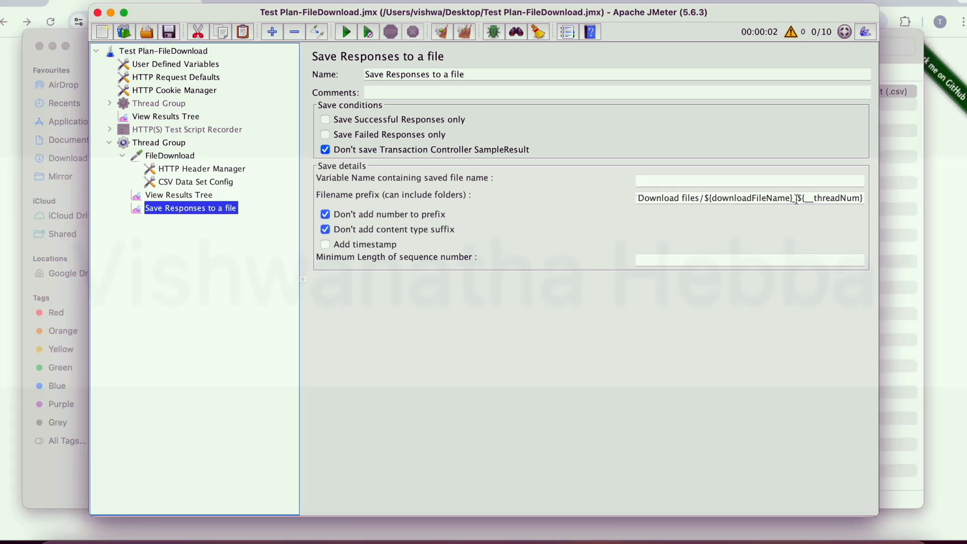
Check the ${__threadNum} part of the Filename prefix and run the test plan from View Results Tree
drag(798, 197, 863, 198)
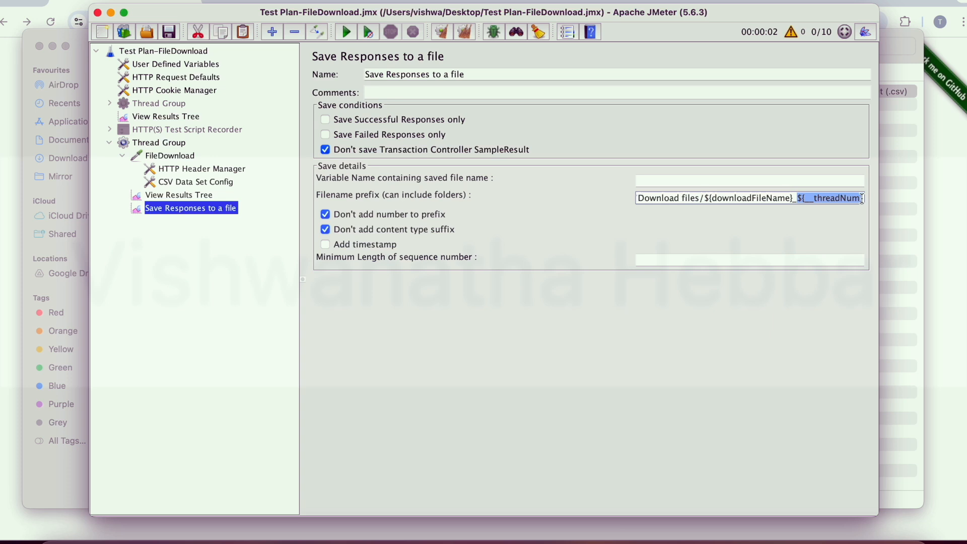
click(798, 198)
drag(799, 198, 865, 198)
click(327, 216)
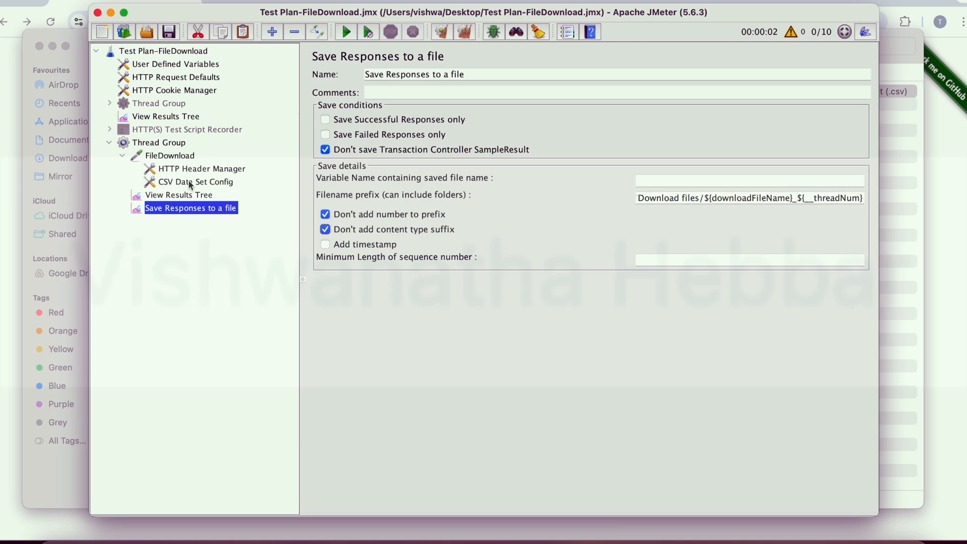
click(192, 197)
click(356, 34)
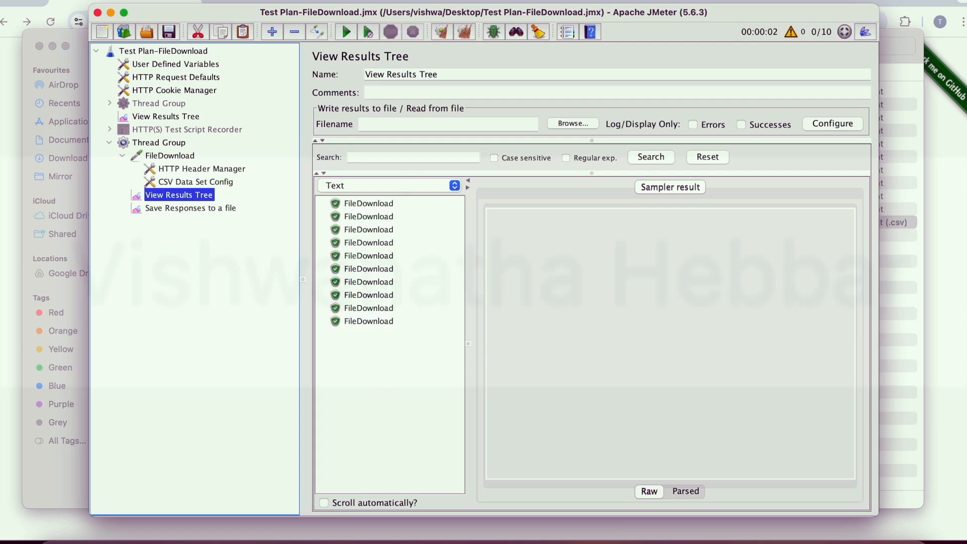
Review the names and thread-number suffixes of the downloaded screenshot files in the Download files folder in Finder
key(super+Tab)
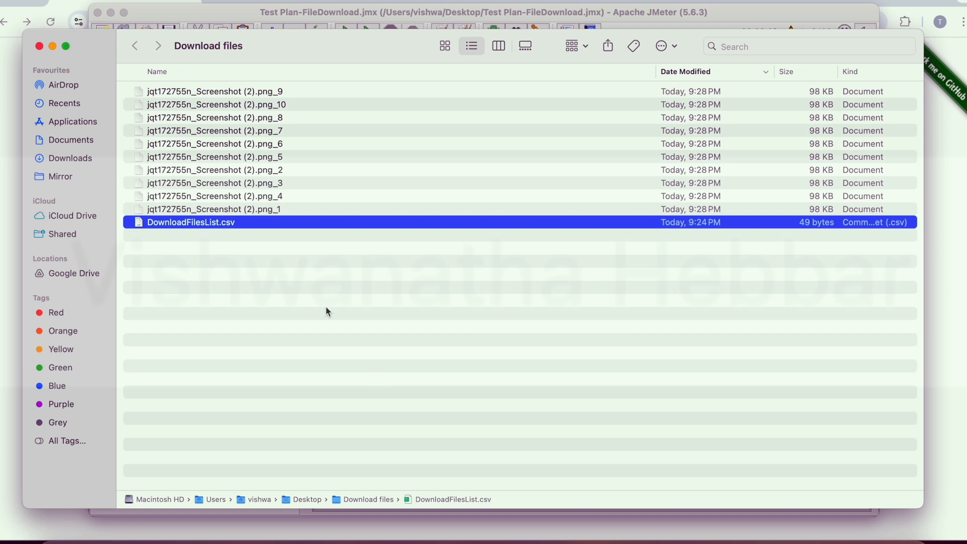
click(235, 211)
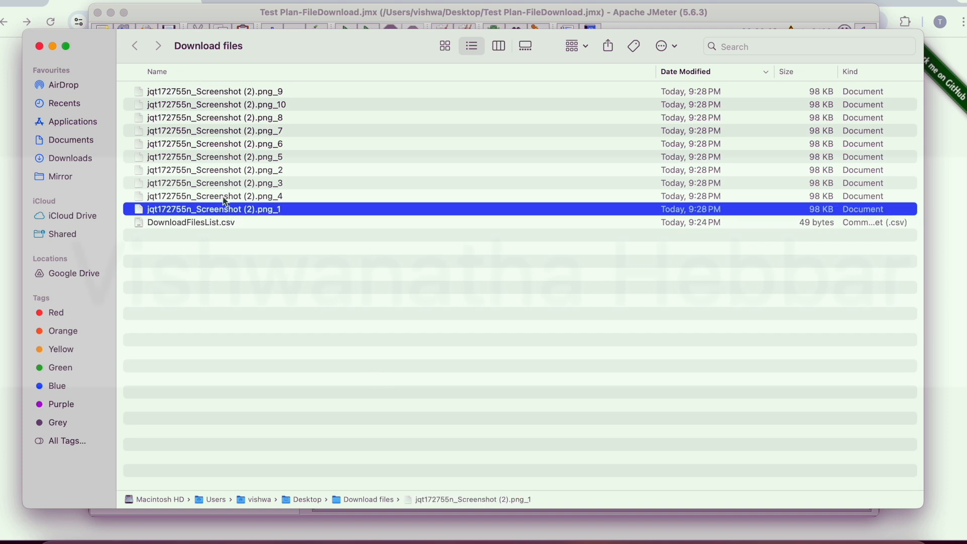
click(226, 197)
click(221, 184)
click(217, 172)
click(216, 158)
click(216, 145)
click(216, 132)
click(215, 119)
click(214, 106)
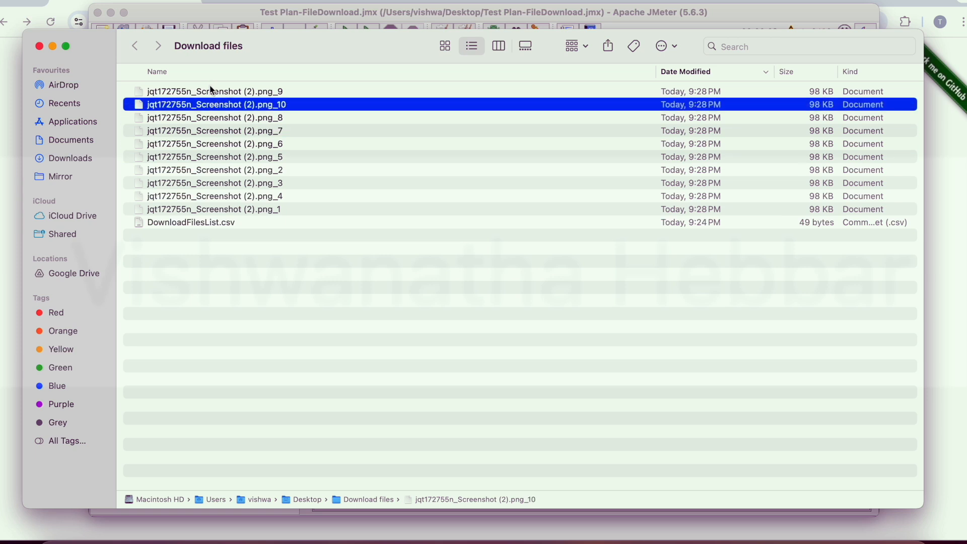
click(213, 90)
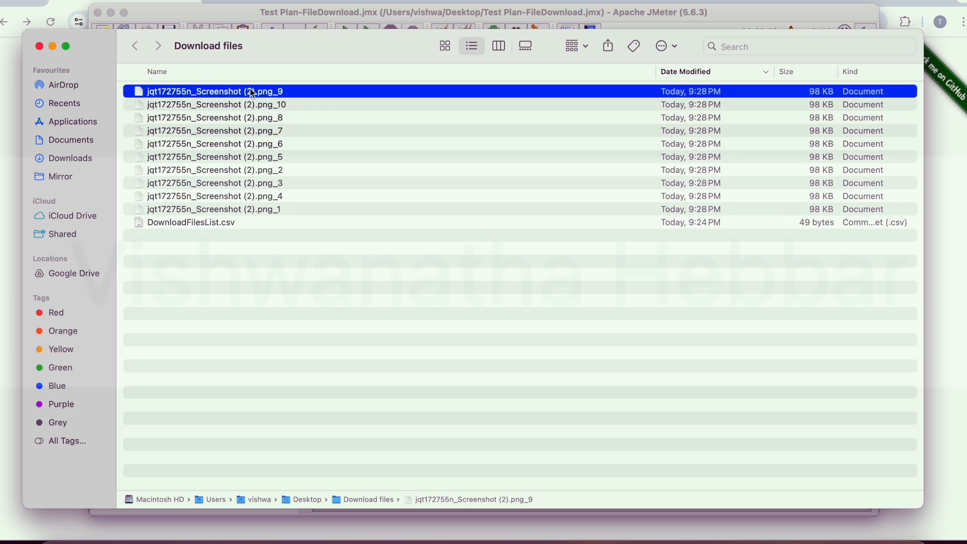
click(281, 210)
click(280, 199)
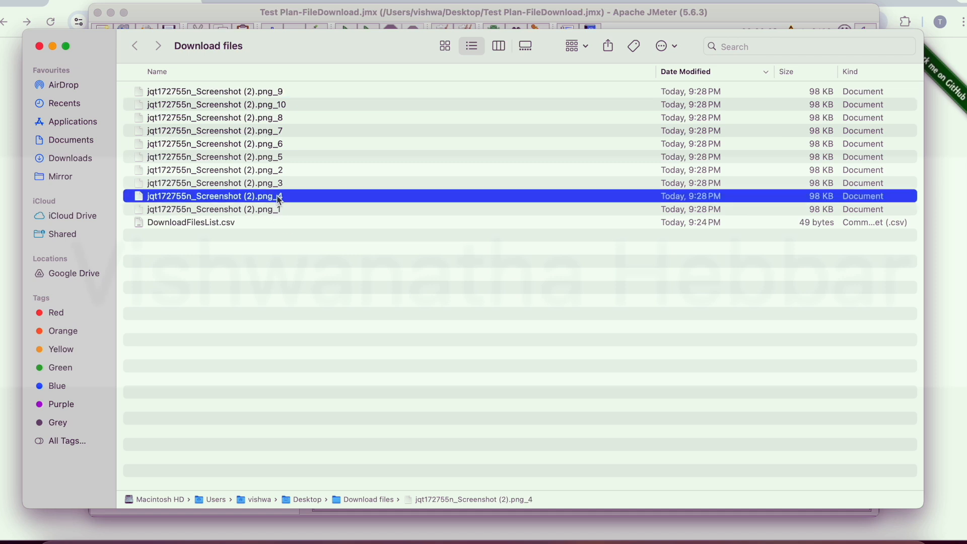
click(280, 171)
click(282, 185)
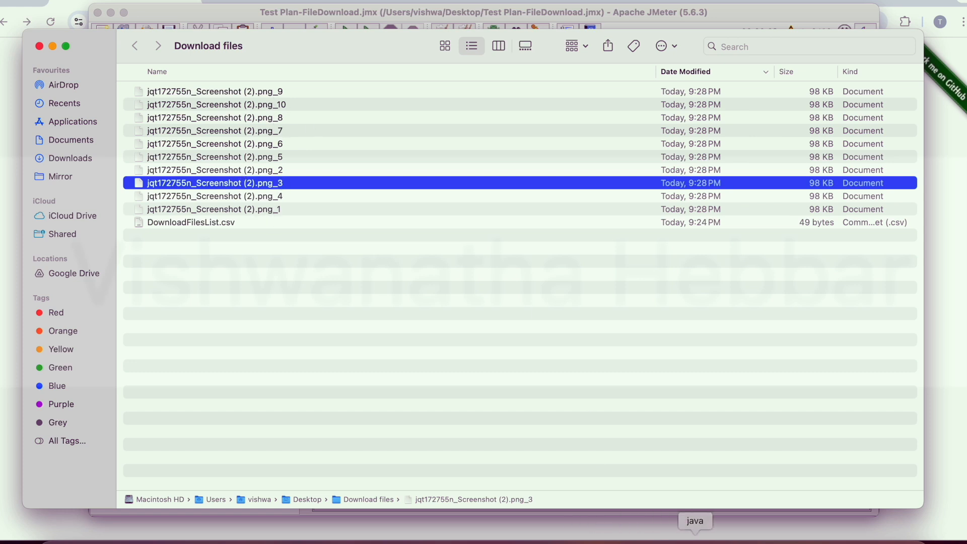
Return to JMeter and highlight ${__threadNum} in the Filename prefix of Save Responses to a file
click(707, 525)
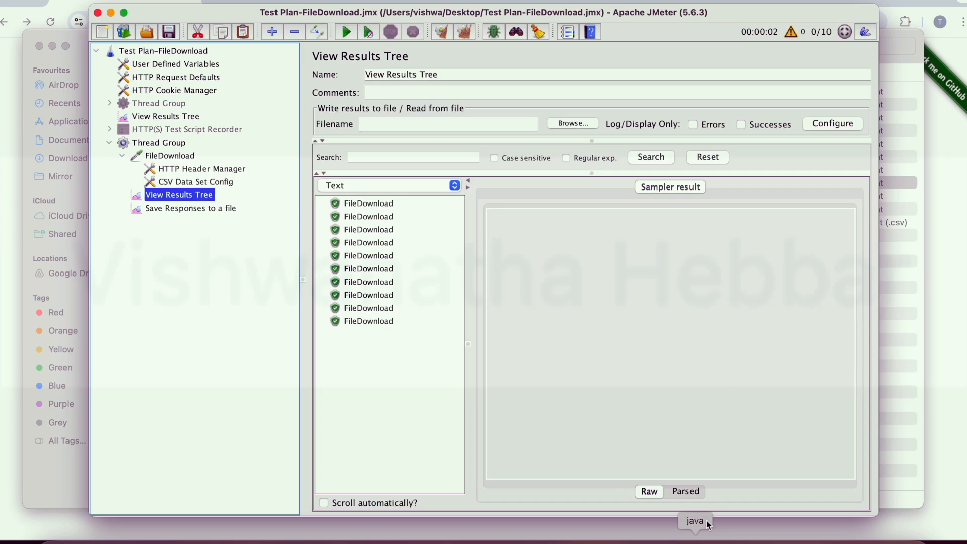
click(217, 209)
drag(798, 198, 863, 197)
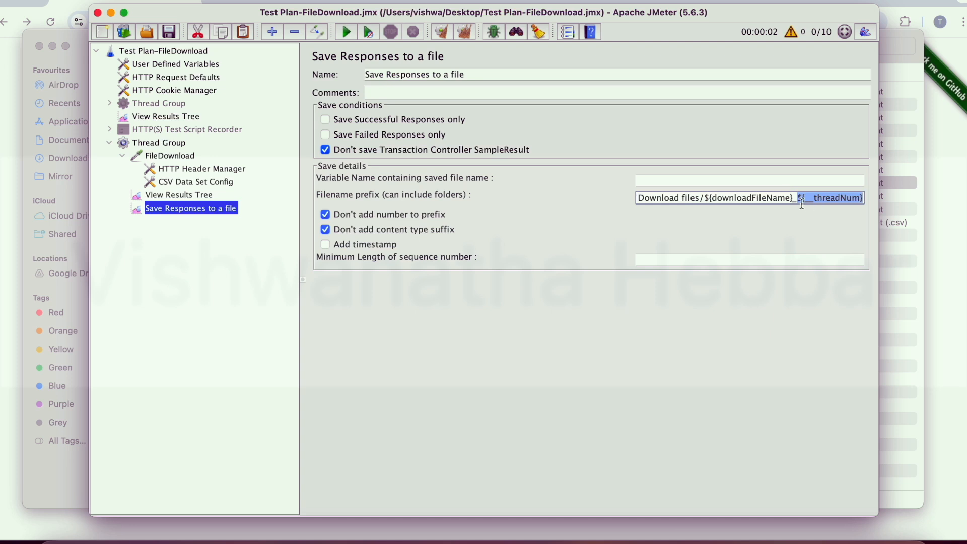
Highlight ${__threadNum} in the Filename prefix of Save Responses to a file and check the Thread Group settings
click(796, 199)
drag(800, 199, 880, 200)
click(156, 146)
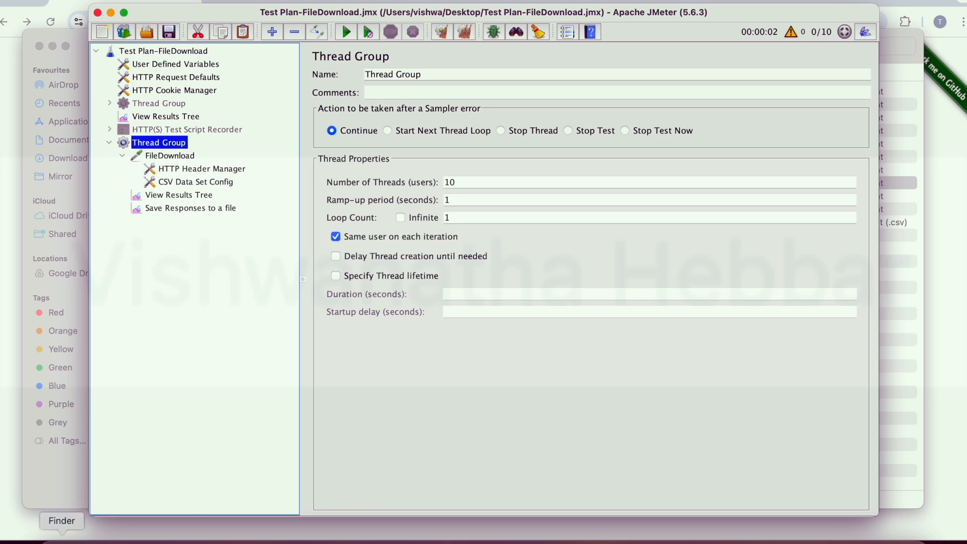
Open DownloadFilesList.csv from the Download files folder in Finder and go to cell A3
click(61, 537)
double_click(198, 225)
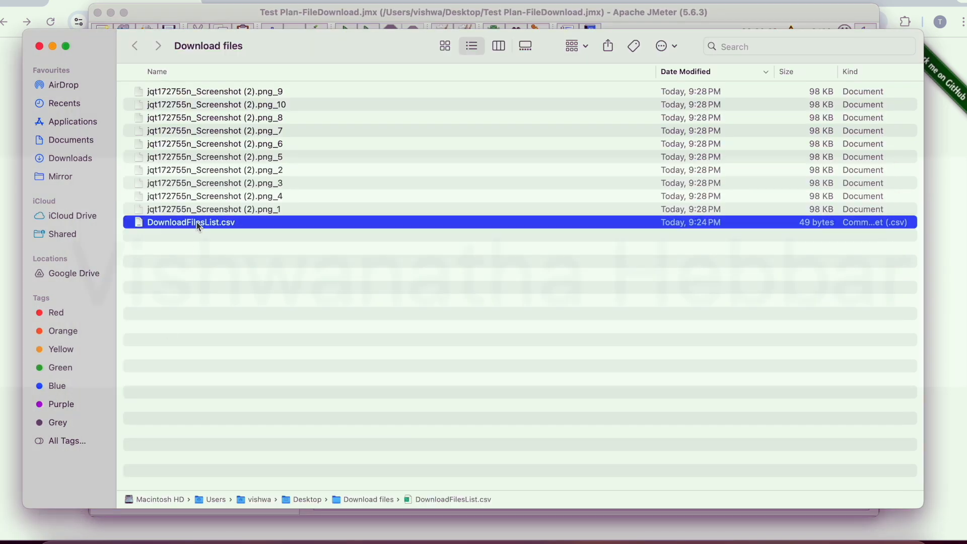
click(35, 162)
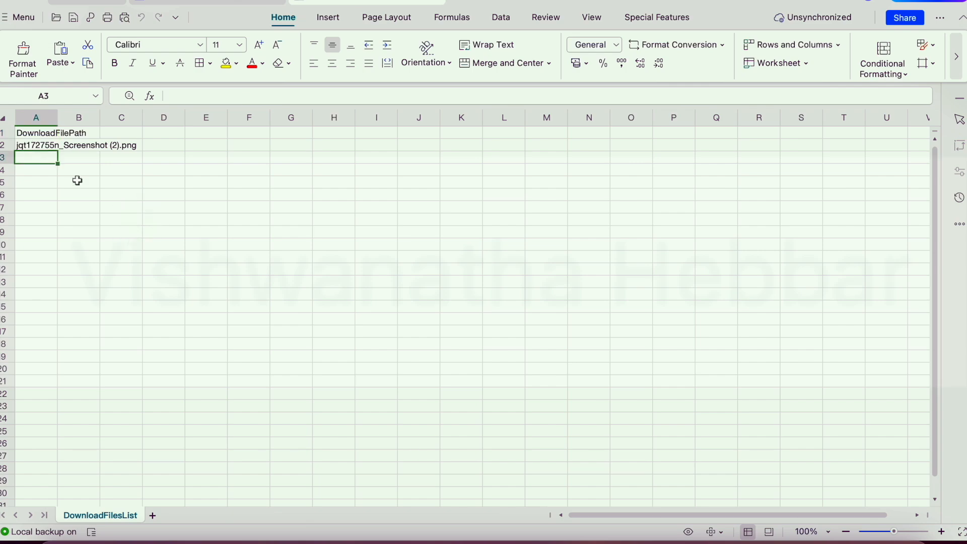
Copy the file name test1.png from the File Downloader page in Chrome into cell A3 and save the sheet in CSV format
click(485, 538)
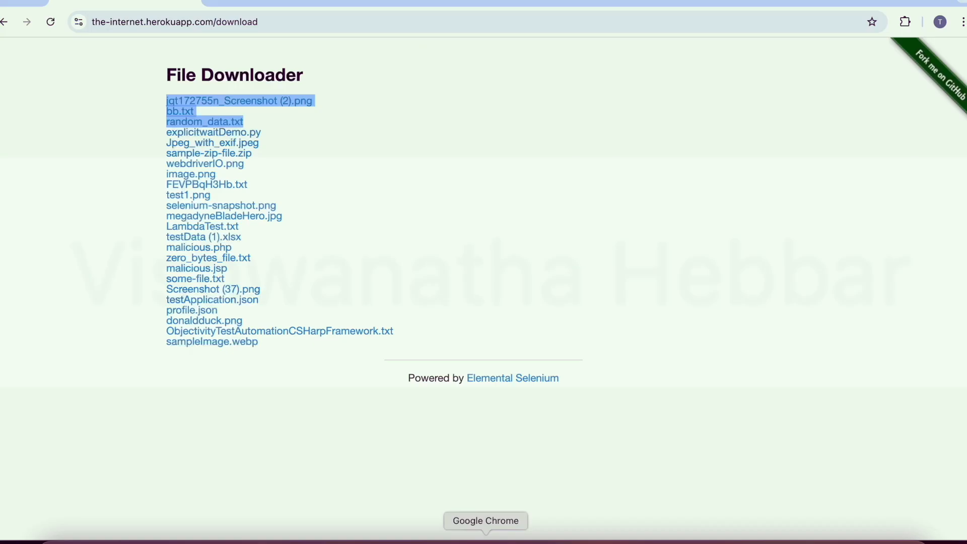
click(294, 122)
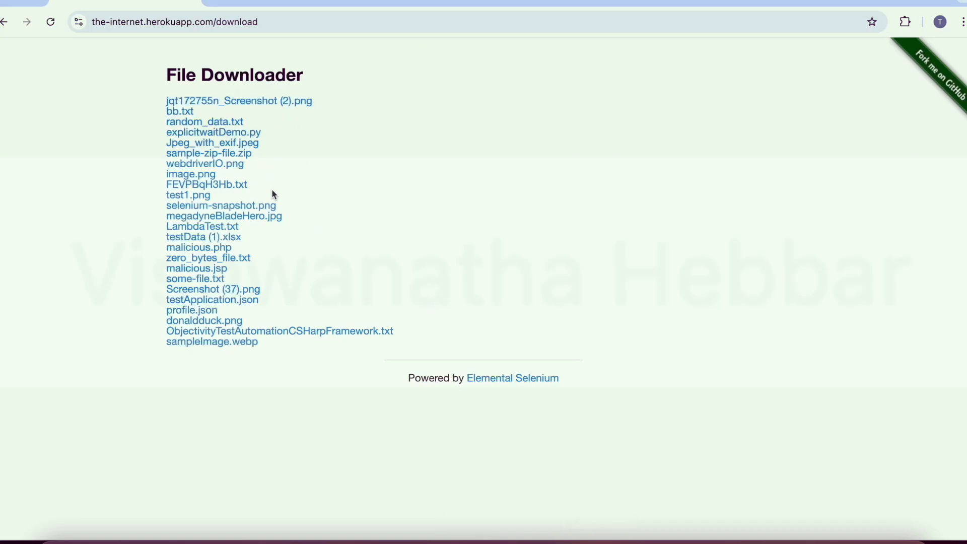
drag(233, 199, 158, 197)
key(super+c)
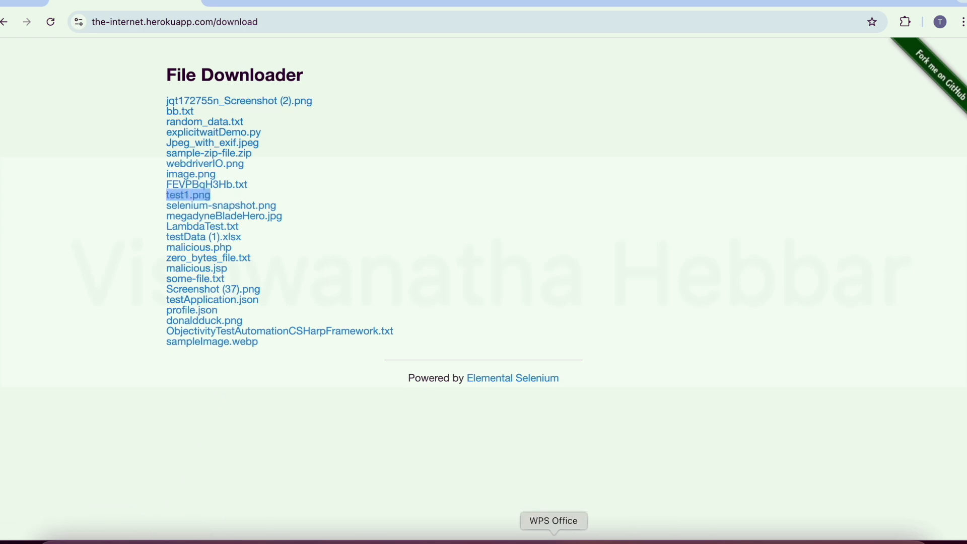
click(554, 538)
click(22, 158)
key(super+v)
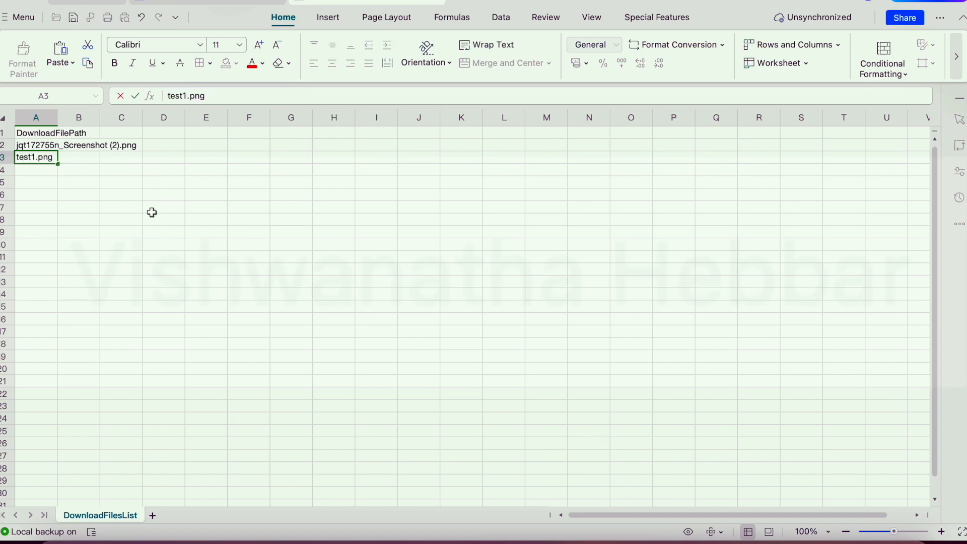
key(super+s)
click(584, 302)
Copy the file name testData (1).xlsx from the File Downloader page into cell A4 and save the sheet in CSV format
key(super+Tab)
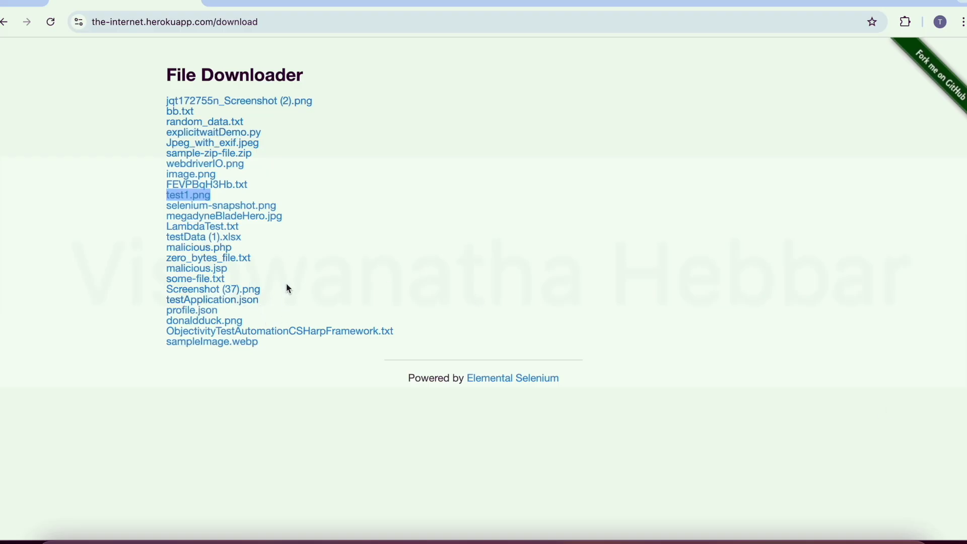
mouse_move(152, 234)
mouse_down()
mouse_move(212, 237)
mouse_move(167, 238)
mouse_up()
key(super+c)
click(285, 228)
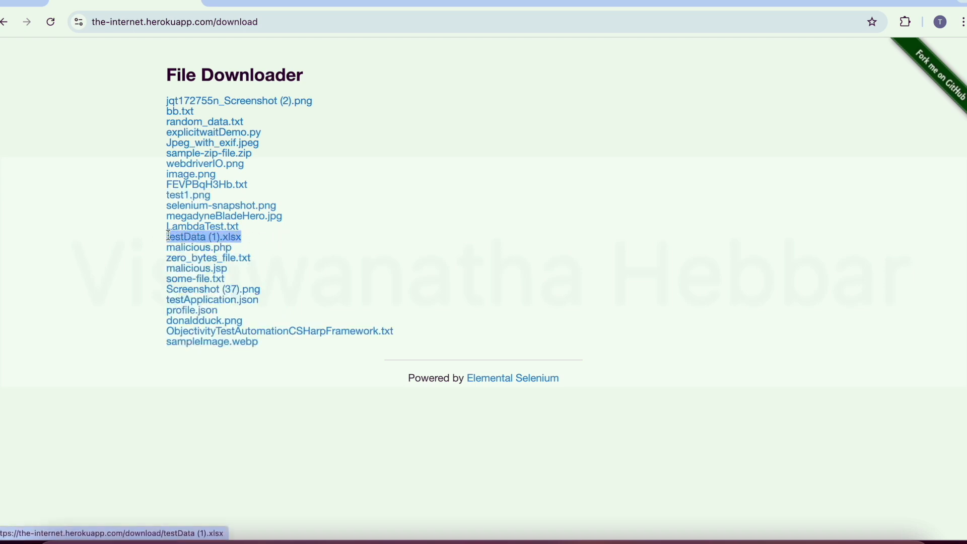
key(super+Tab)
double_click(39, 168)
key(super+v)
key(super+s)
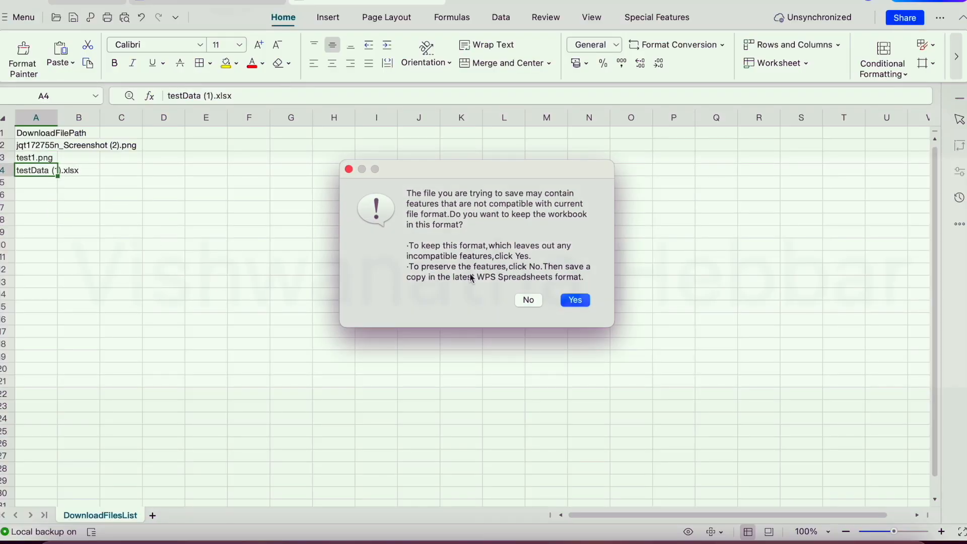
click(575, 301)
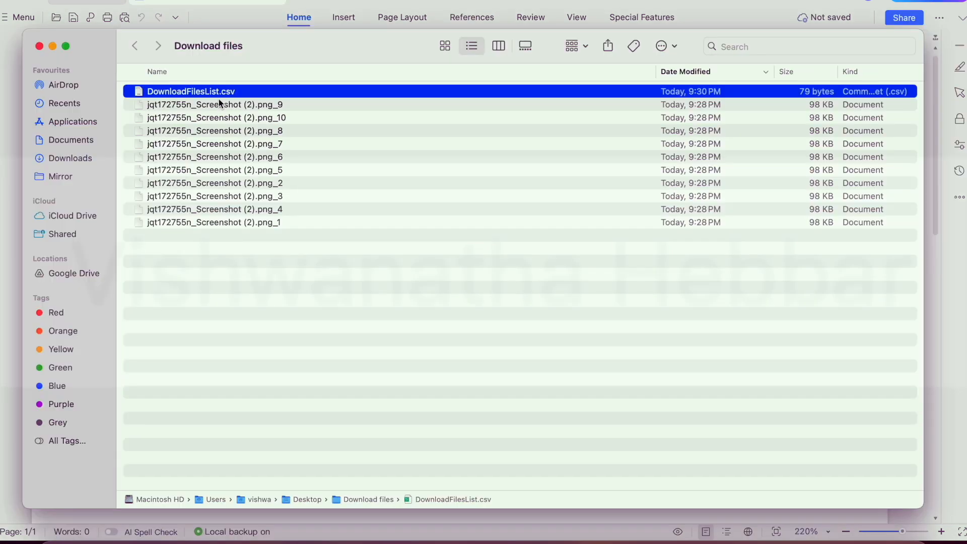
Delete the previously downloaded screenshot files from the Download files folder in Finder, keeping DownloadFilesList.csv
key(Down)
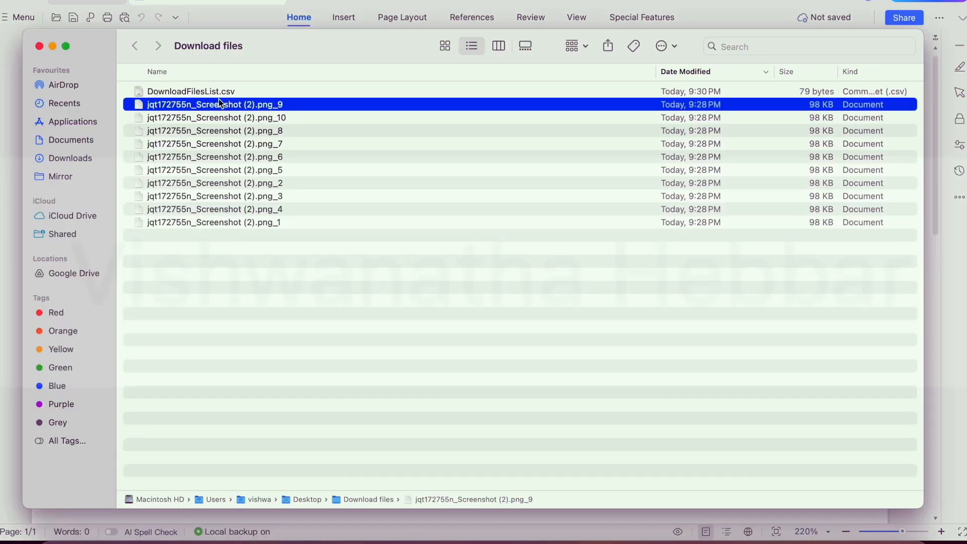
key(shift+Down)
key(shift+Down)
key(shift+Down)
key(shift+Down)
key(shift+Down)
key(shift+Down)
key(shift+Down)
key(shift+Down)
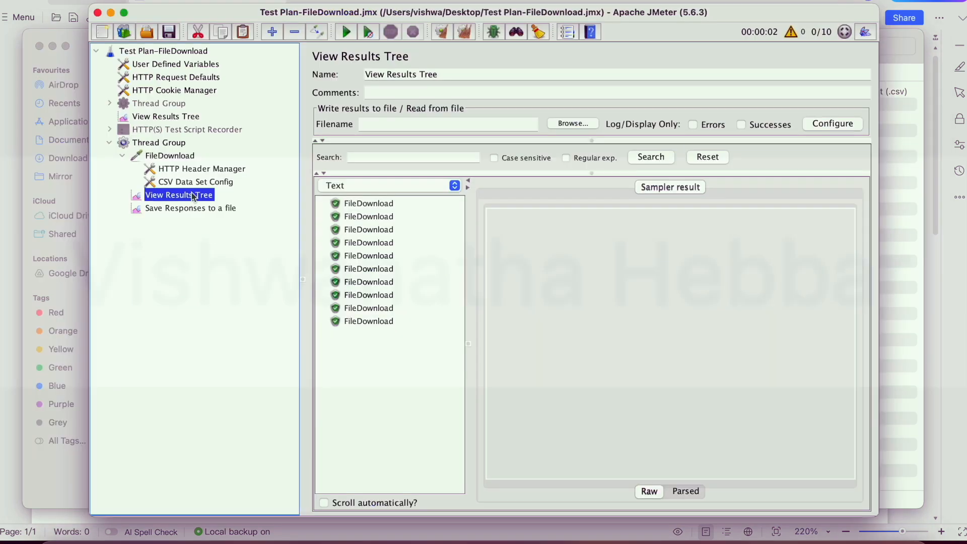
Clear the previous results in JMeter's View Results Tree and check the Thread Group's Number of Threads
click(462, 32)
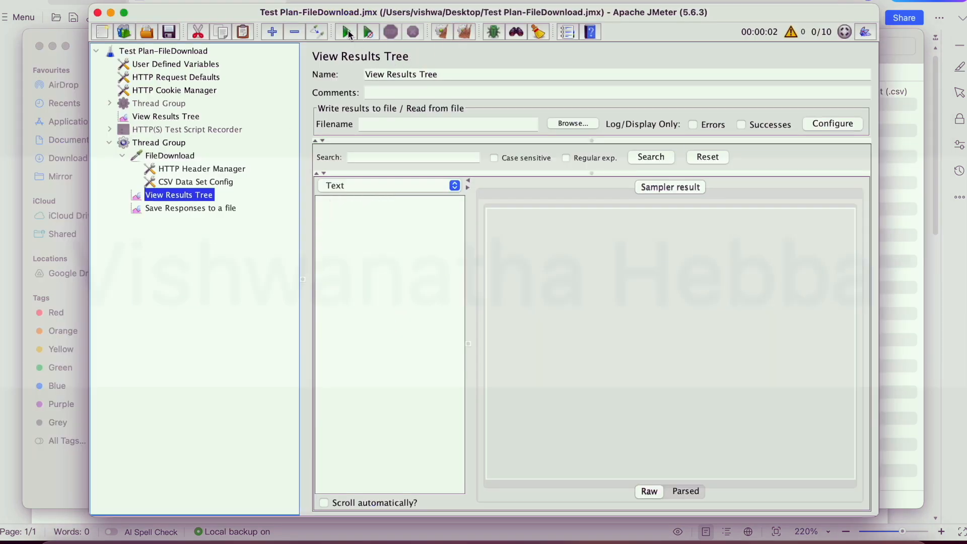
click(180, 143)
click(451, 183)
double_click(451, 183)
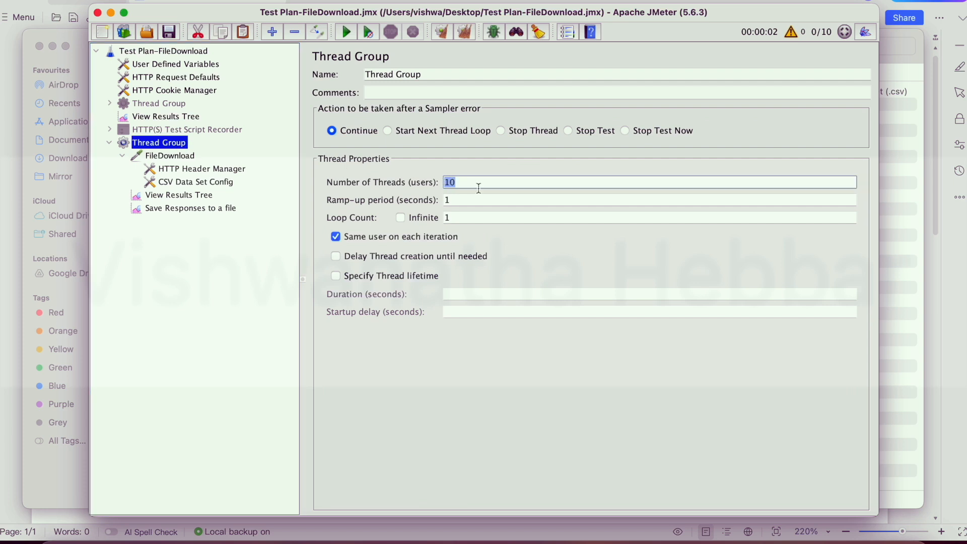
Check Save Responses to a file and run the test plan from View Results Tree
click(186, 197)
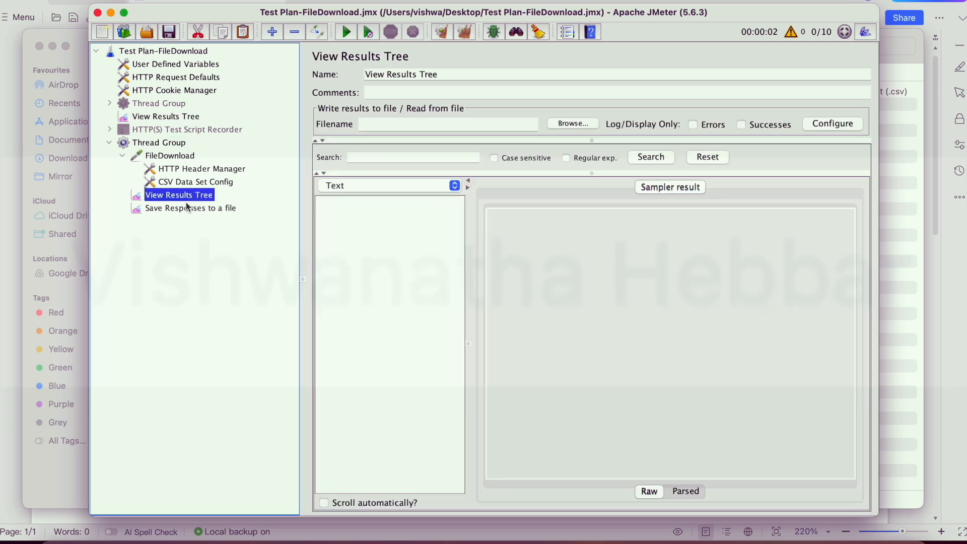
click(187, 208)
click(187, 199)
click(346, 33)
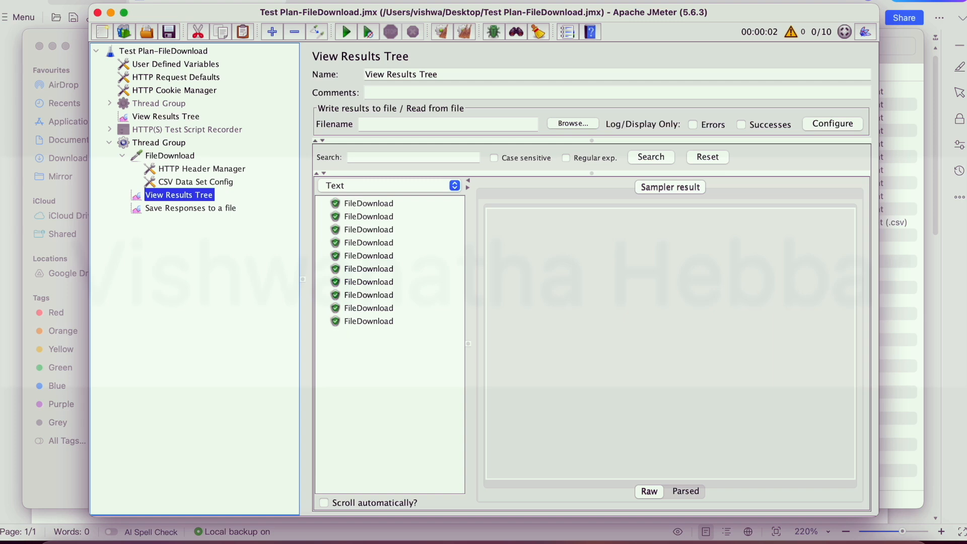
Review the downloaded testData, screenshot and test1 files and their thread-number suffixes in the Download files folder in Finder
click(57, 501)
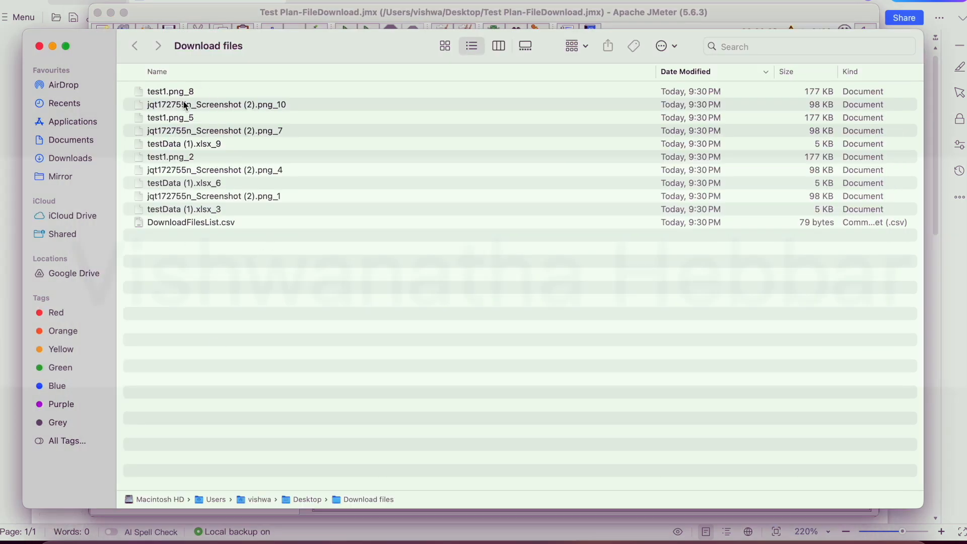
click(183, 209)
click(188, 184)
click(192, 144)
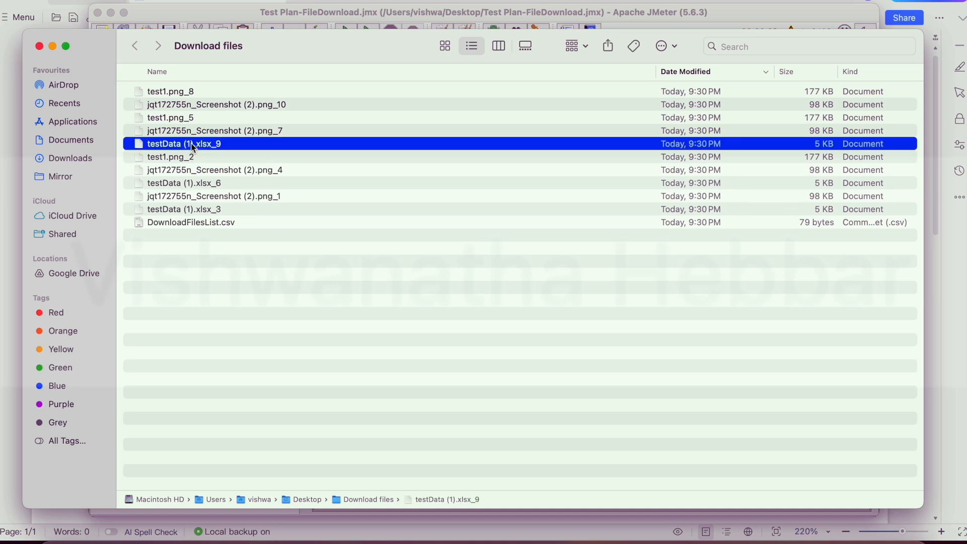
click(252, 197)
click(251, 171)
click(249, 131)
click(247, 105)
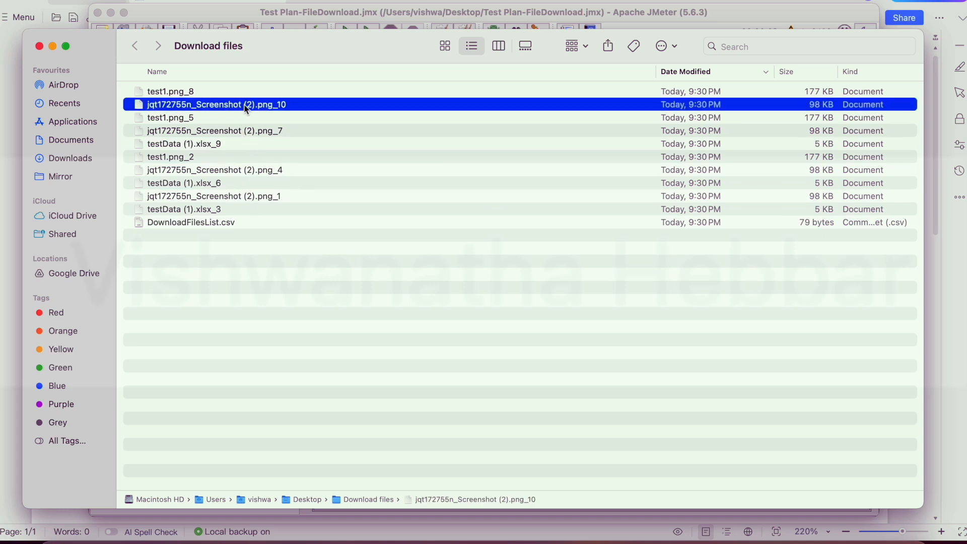
click(160, 93)
click(192, 119)
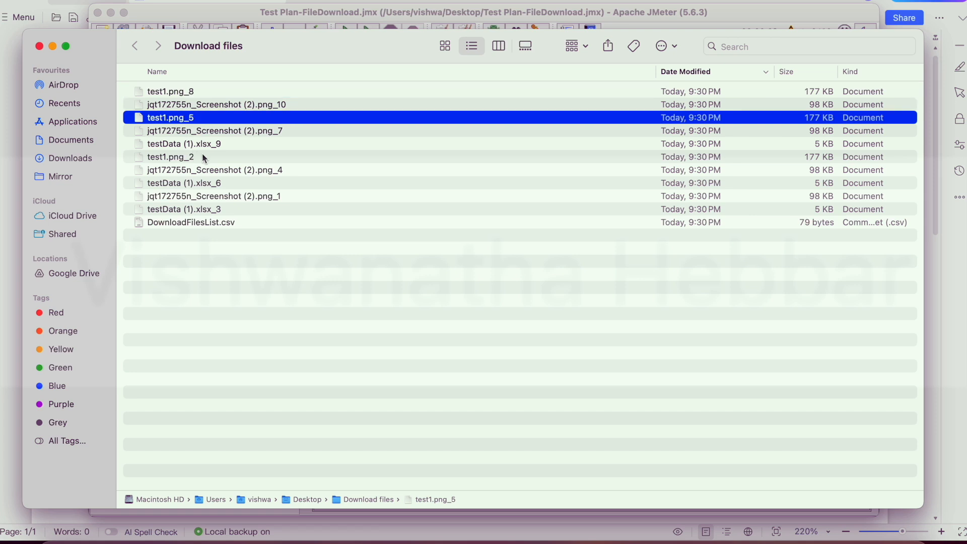
click(190, 158)
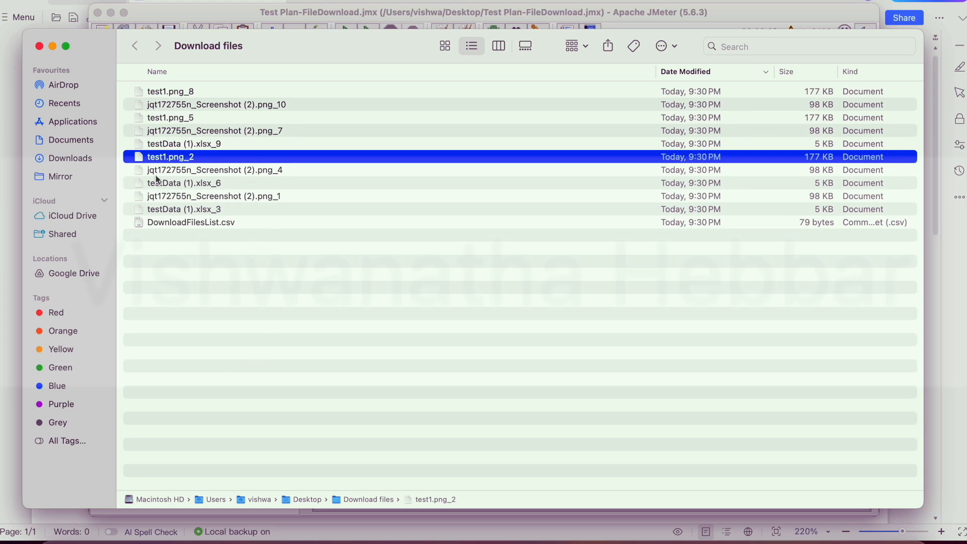
Return to JMeter and set the Thread Group's Number of Threads to 1 and Loop Count to 3
key(super+Tab)
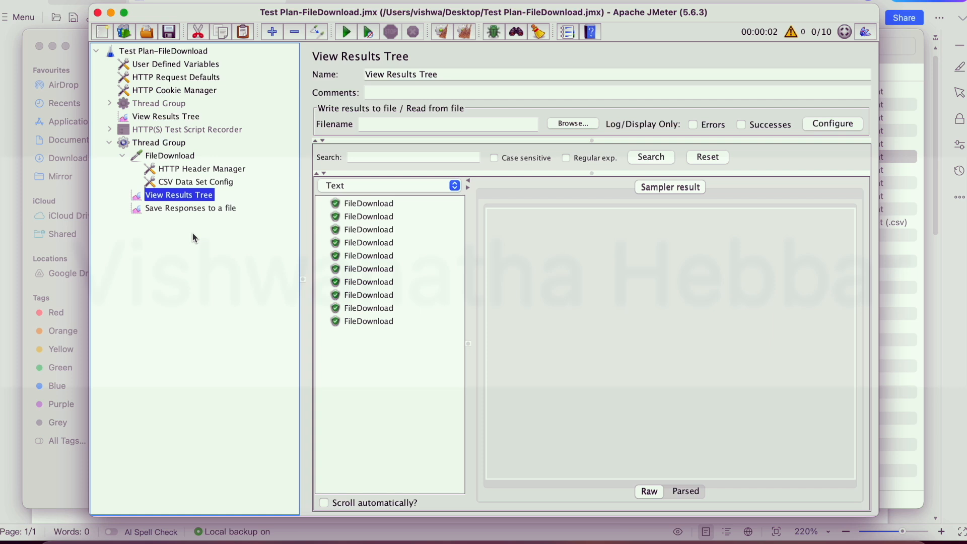
click(171, 145)
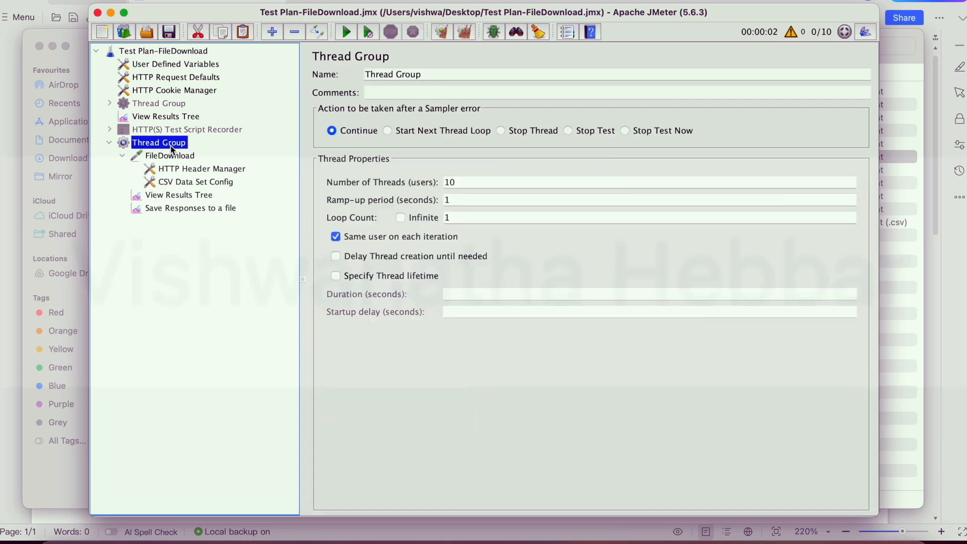
double_click(450, 182)
text(1)
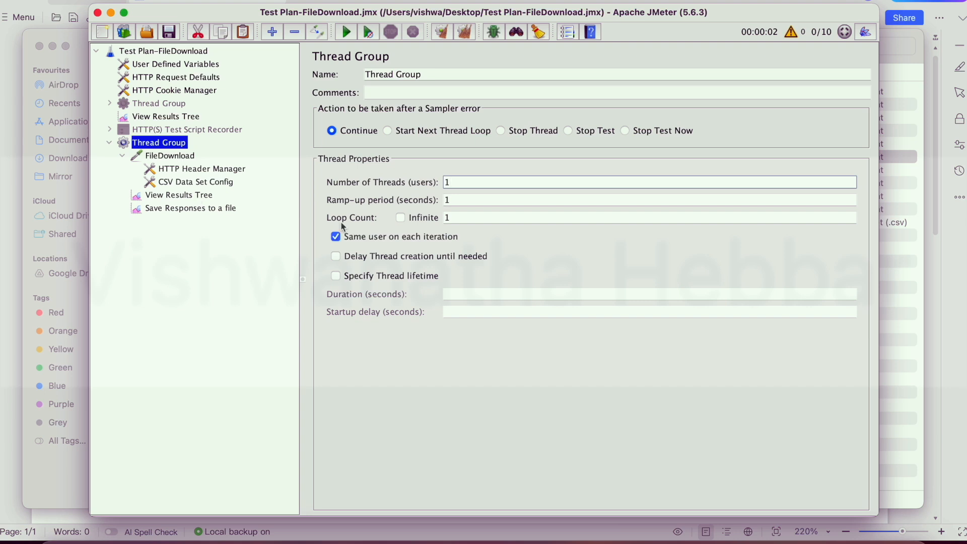
click(461, 217)
double_click(446, 216)
text(3)
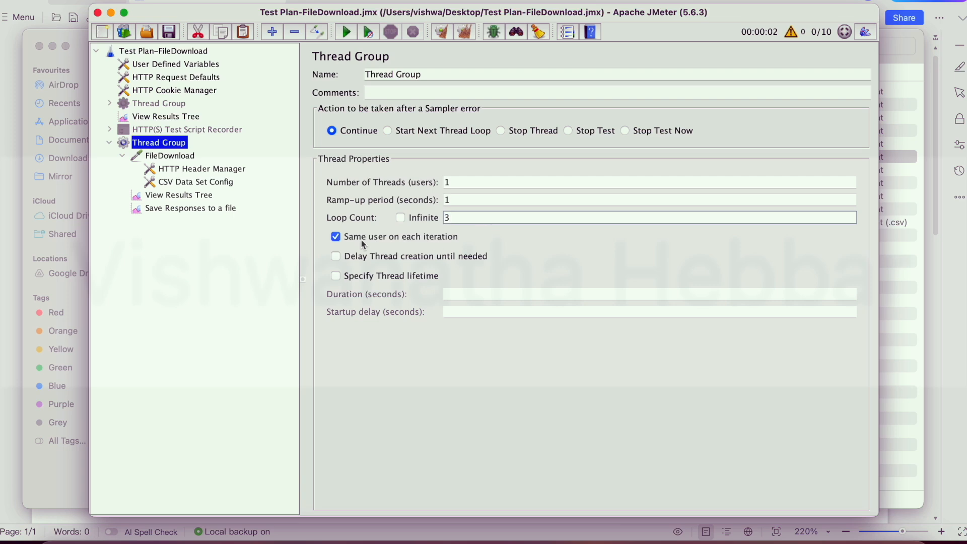
Open DownloadFilesList.csv from Finder, check the file names it lists, and close it
click(61, 478)
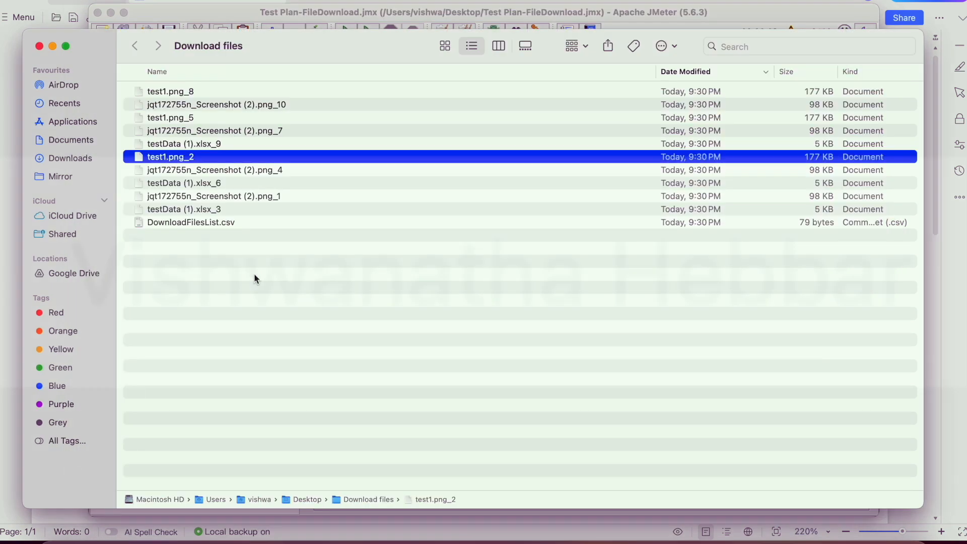
double_click(218, 220)
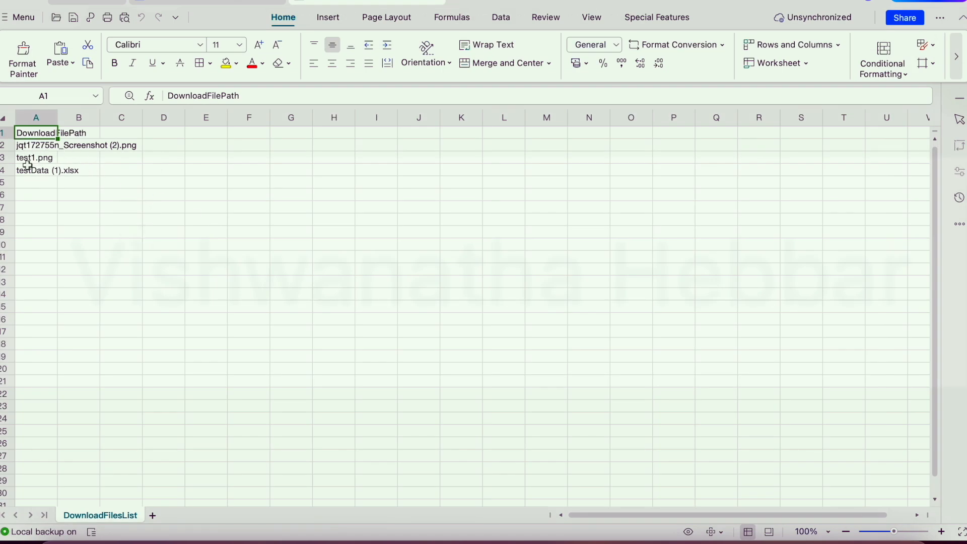
click(440, 1)
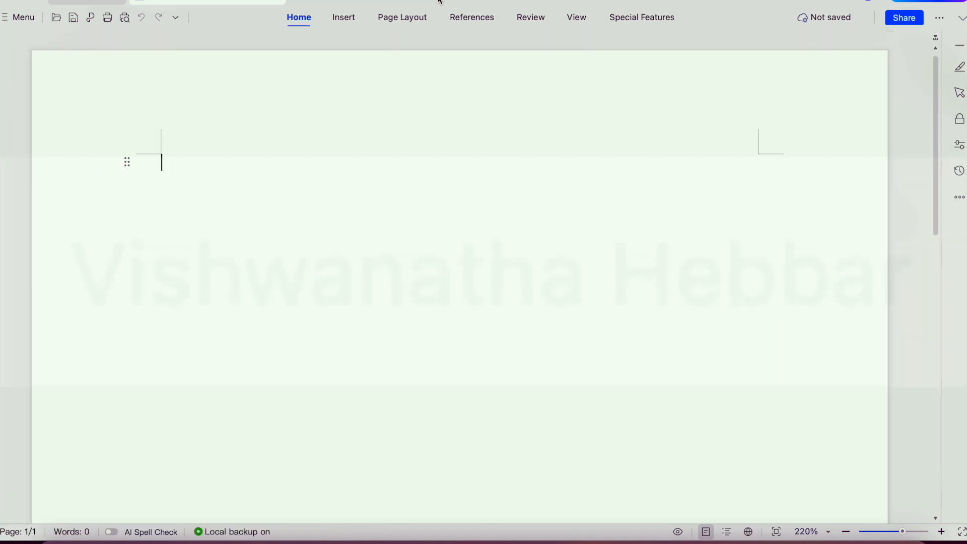
Delete all downloaded files from the Download files folder except DownloadFilesList.csv and return to JMeter
key(super+Tab)
click(185, 200)
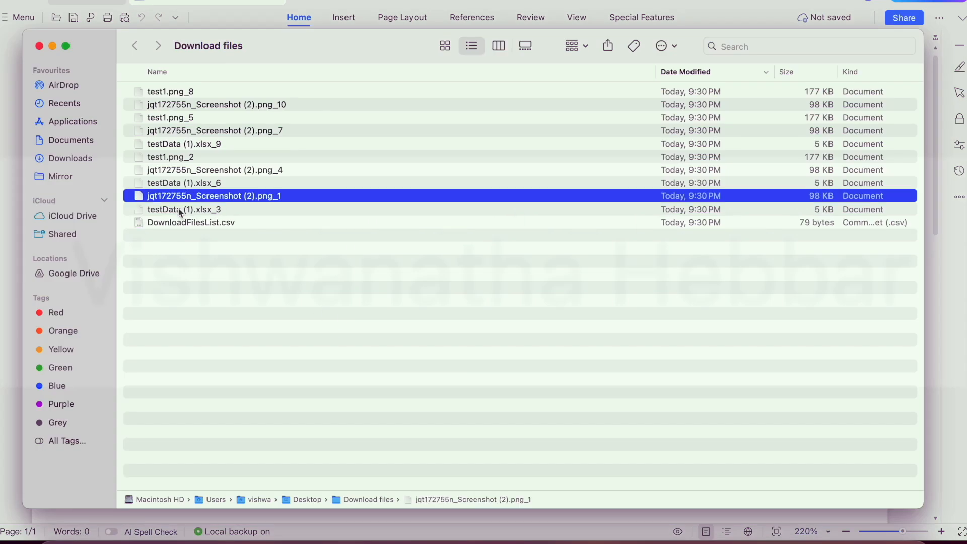
click(181, 211)
shift+click(170, 92)
key(super+Tab)
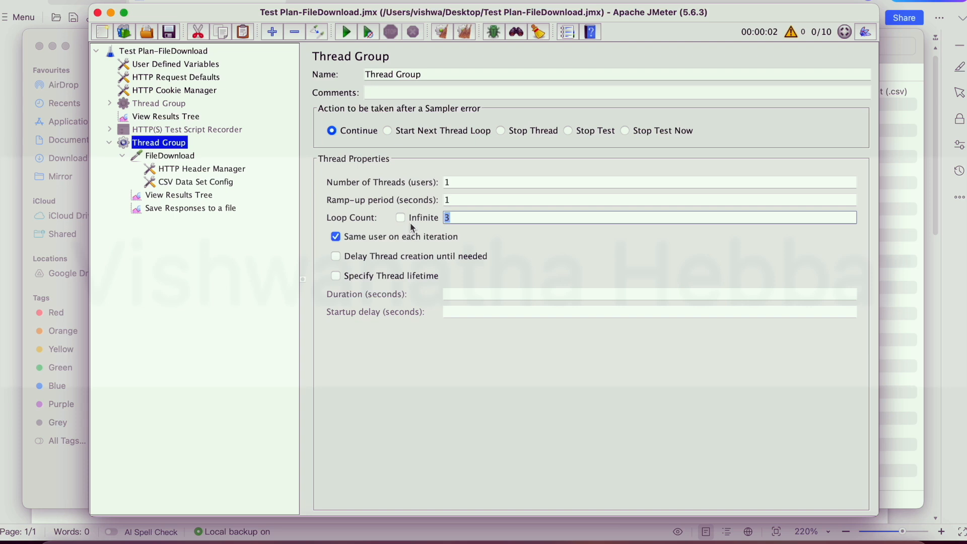
Check the thread and loop counts, clear the earlier results in View Results Tree, and rerun the test plan
click(455, 183)
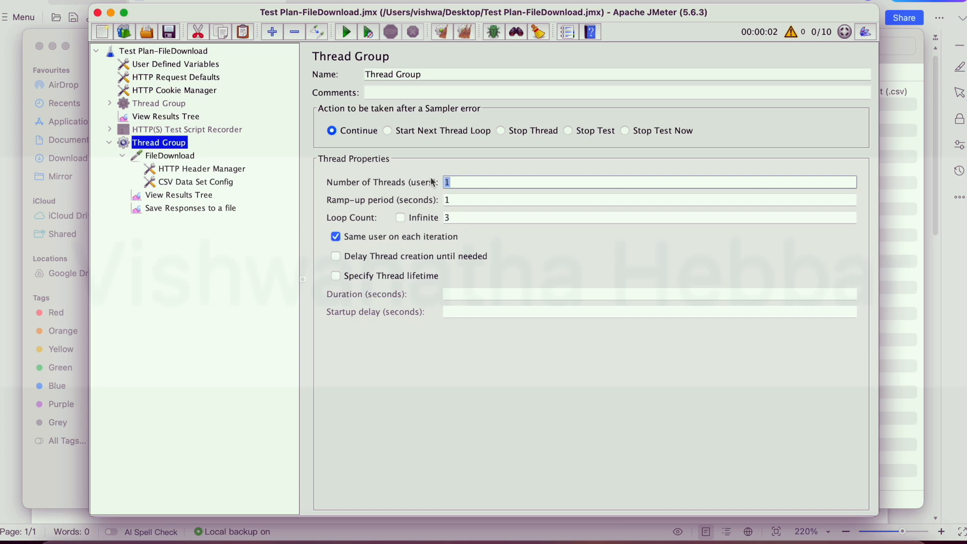
click(467, 217)
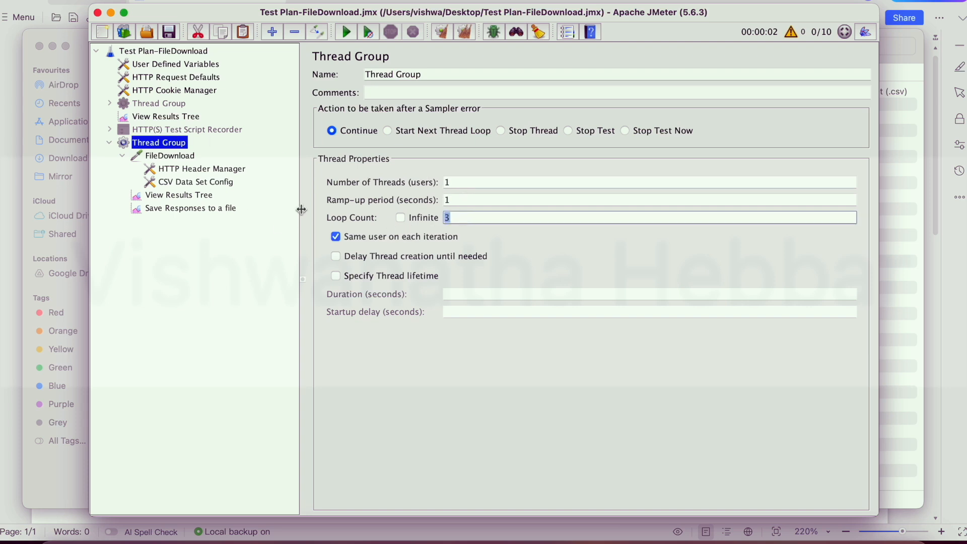
click(179, 195)
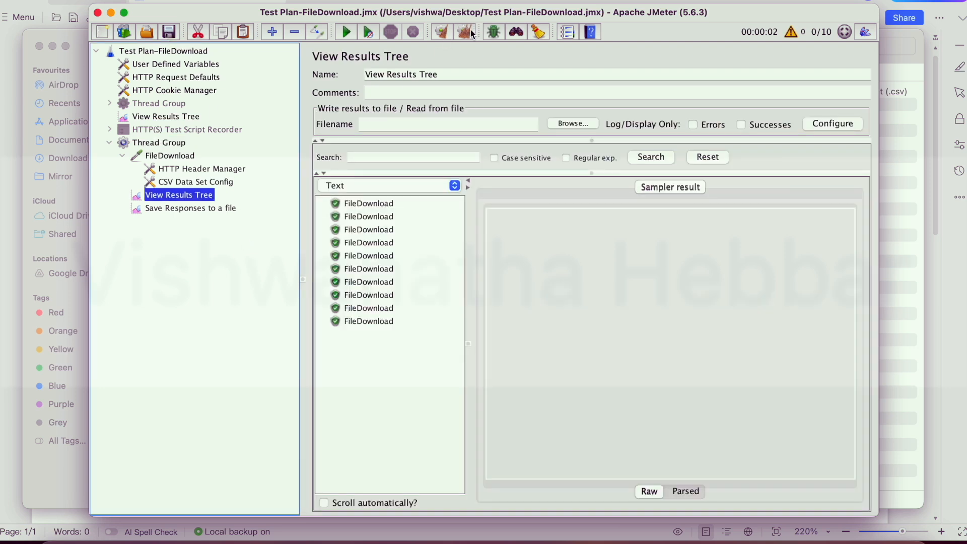
key(super+e)
click(346, 32)
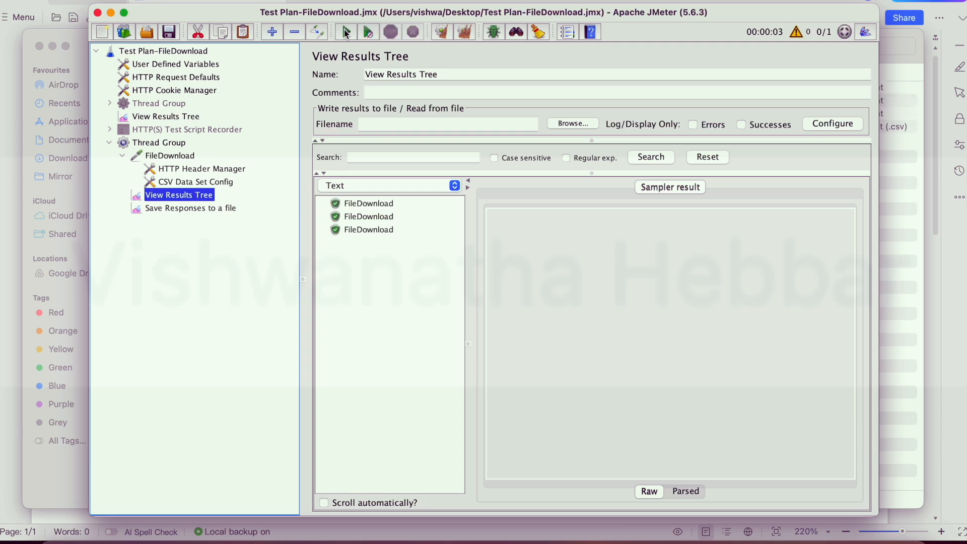
Review the names of the three newly downloaded files in the Download files folder in Finder and return to JMeter
key(super+Tab)
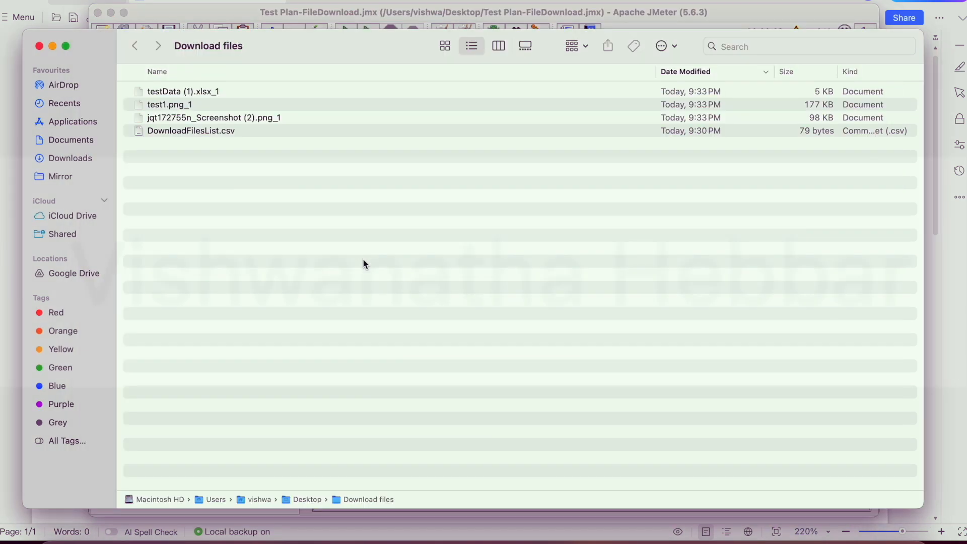
click(154, 119)
click(162, 112)
click(168, 95)
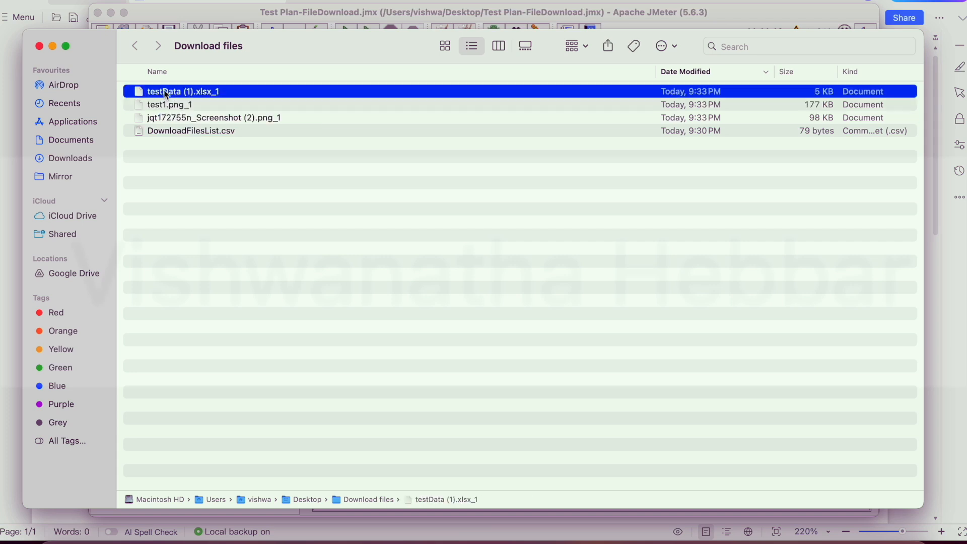
key(super+Tab)
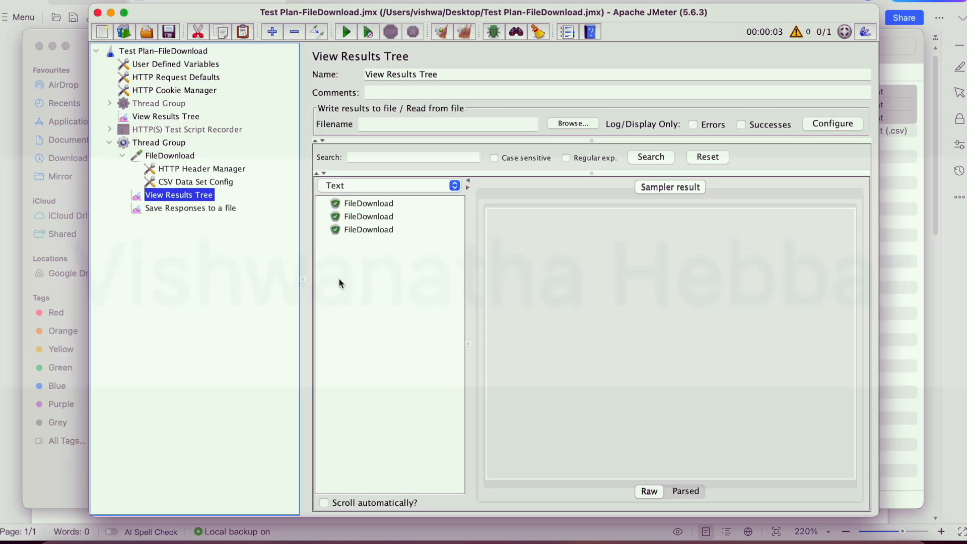